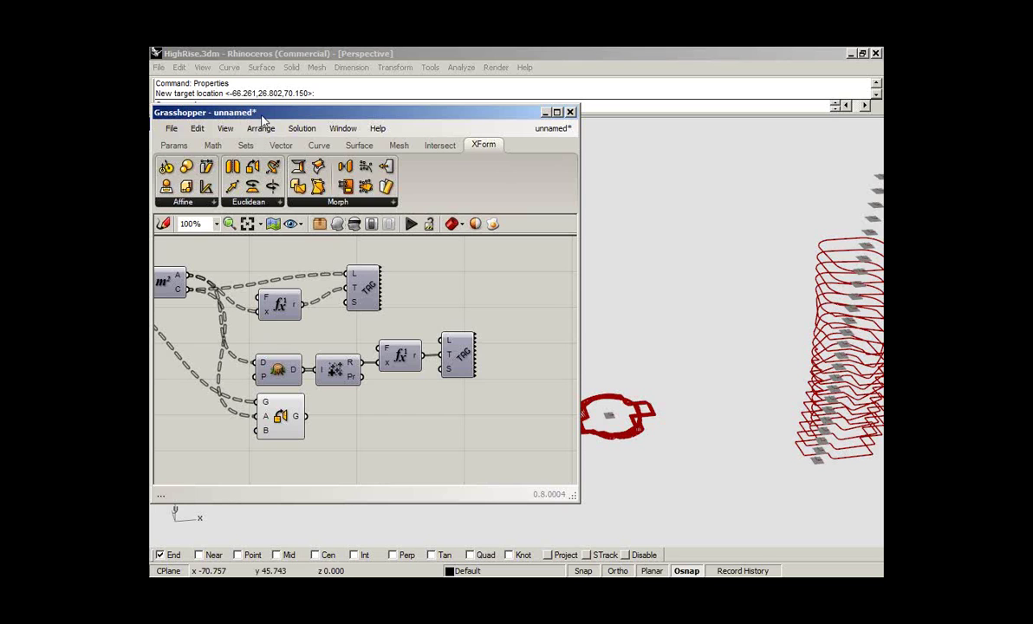
pyautogui.moveTo(263, 119); pyautogui.dragTo(266, 120)
pyautogui.click(229, 129)
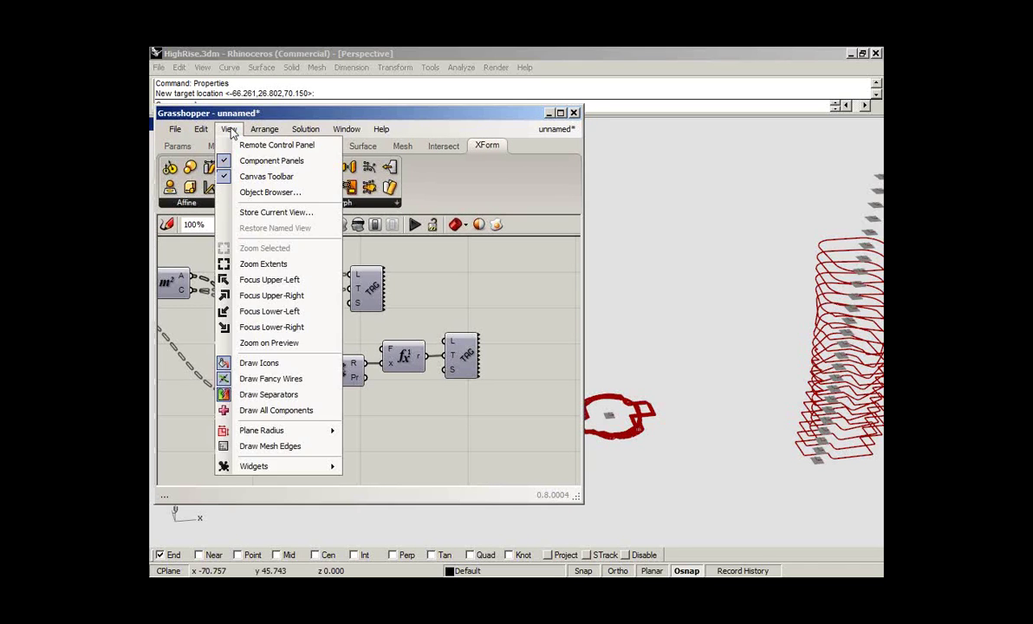
pyautogui.click(265, 129)
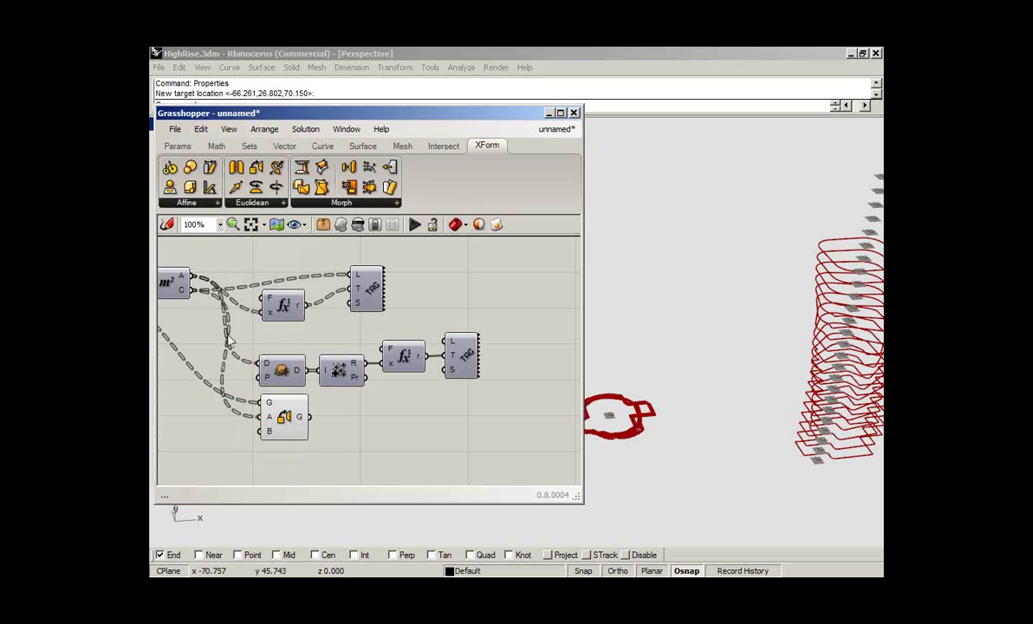
pyautogui.moveTo(227, 331); pyautogui.dragTo(408, 356, button='right')
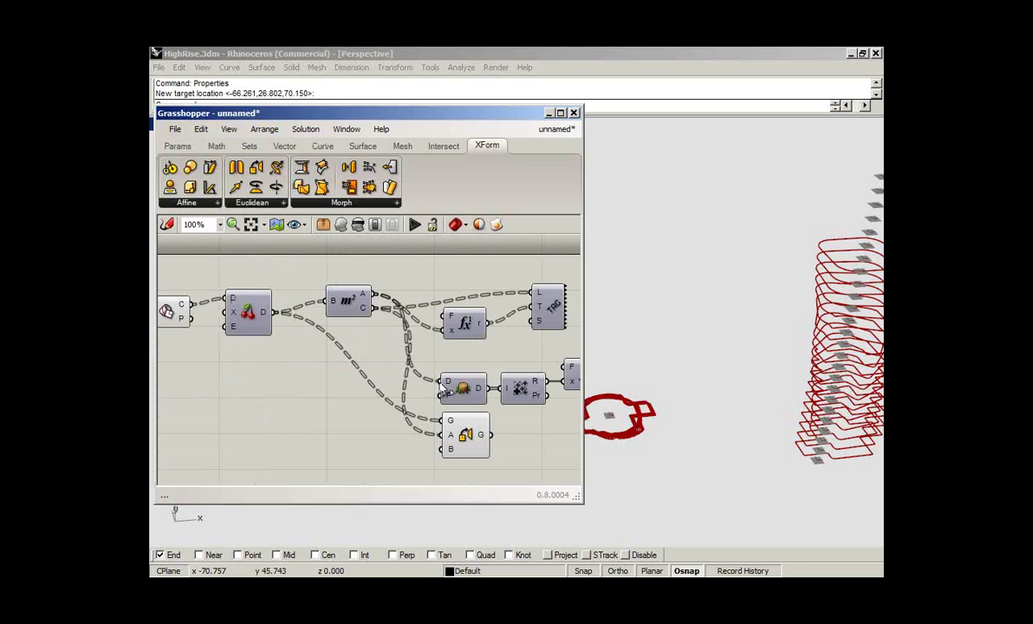
pyautogui.moveTo(374, 347); pyautogui.dragTo(395, 354, button='right')
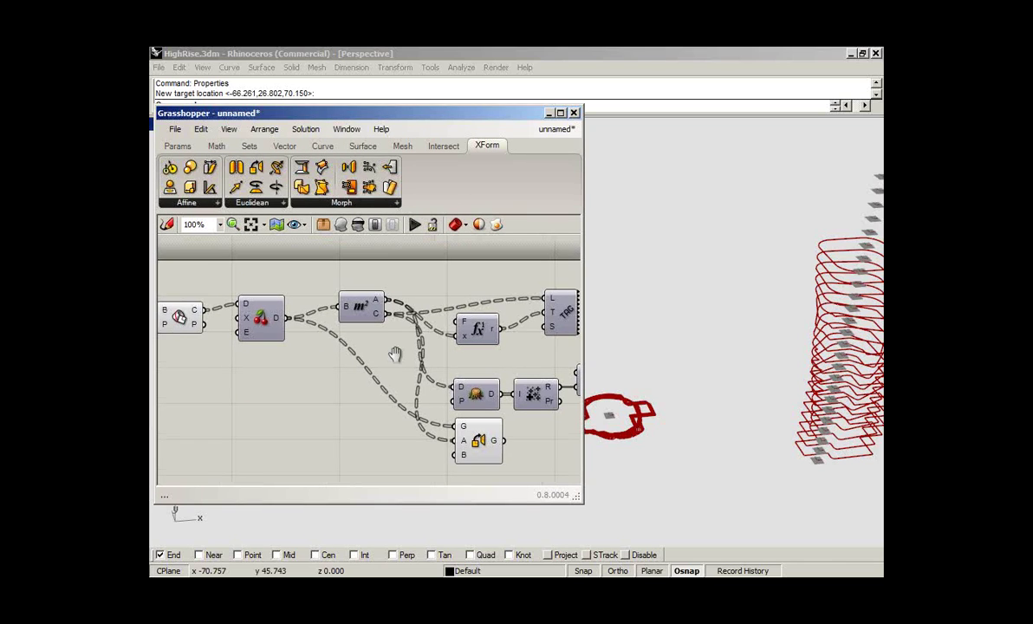
pyautogui.scroll(-3, 396, 355)
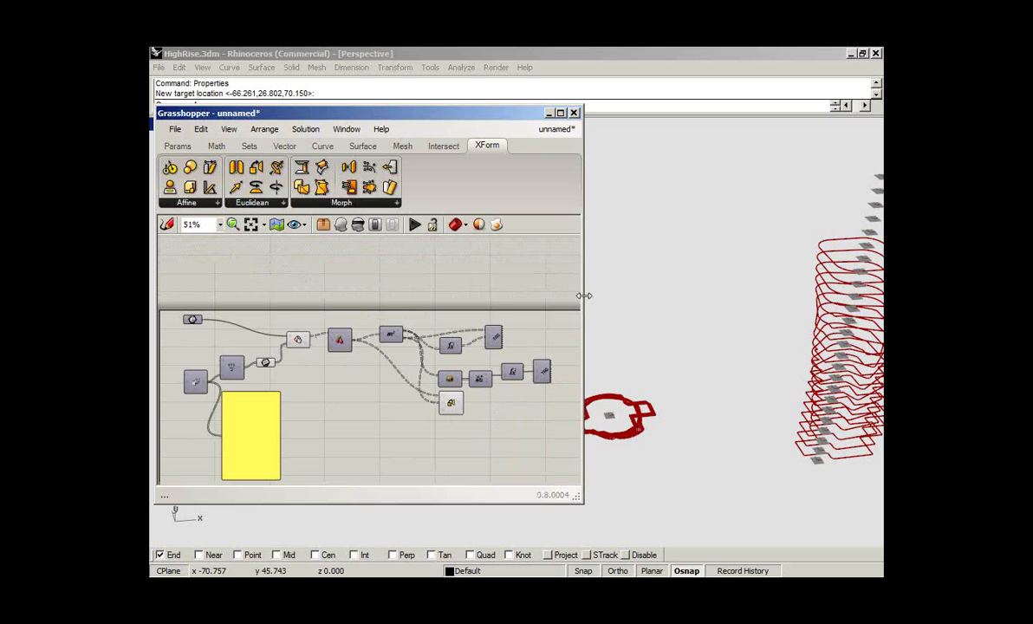
# Display the Perspective viewport's properties in Rhino and close them again
pyautogui.click(729, 254)
pyautogui.write('Prop')
pyautogui.press('Return')
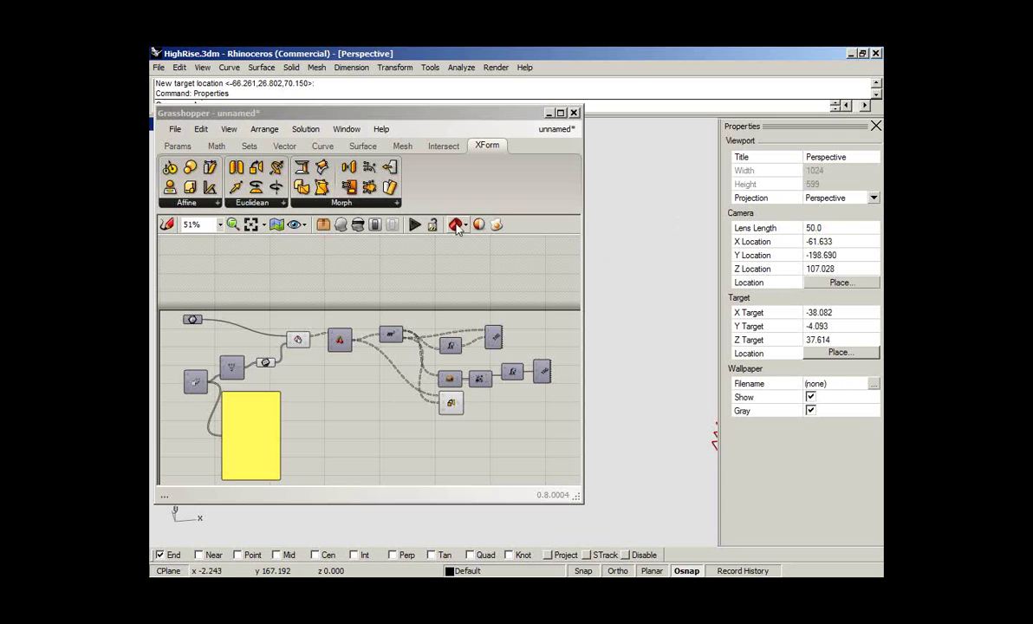
pyautogui.click(229, 130)
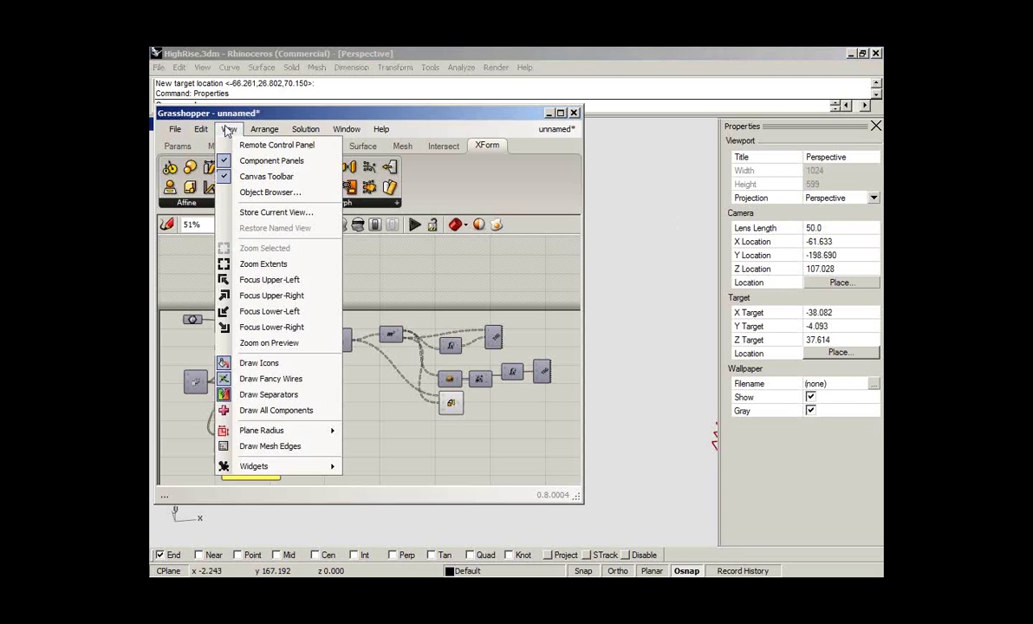
pyautogui.click(248, 146)
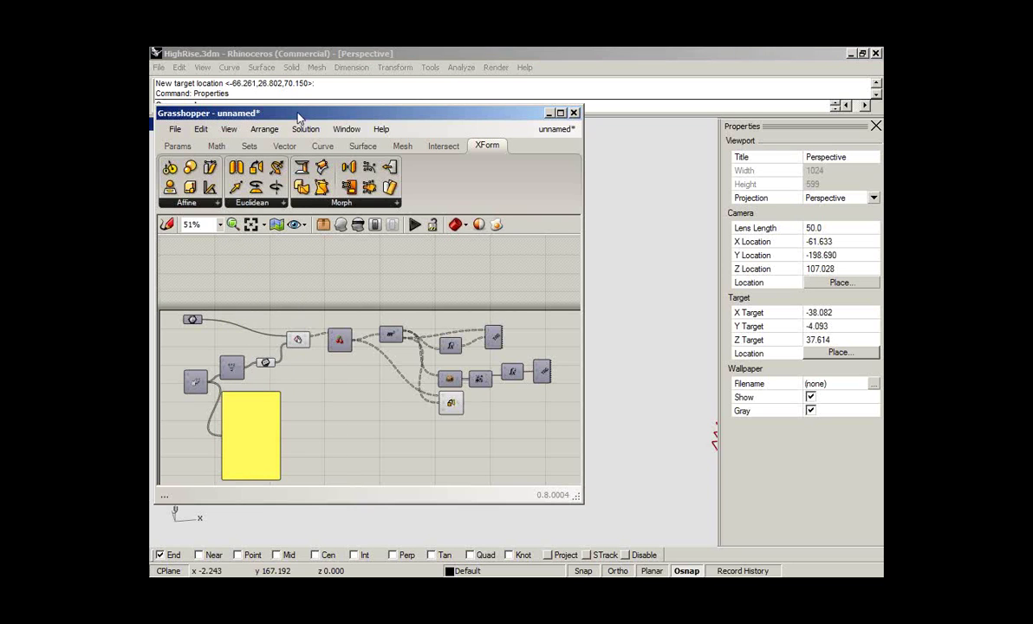
pyautogui.moveTo(299, 117); pyautogui.dragTo(302, 122)
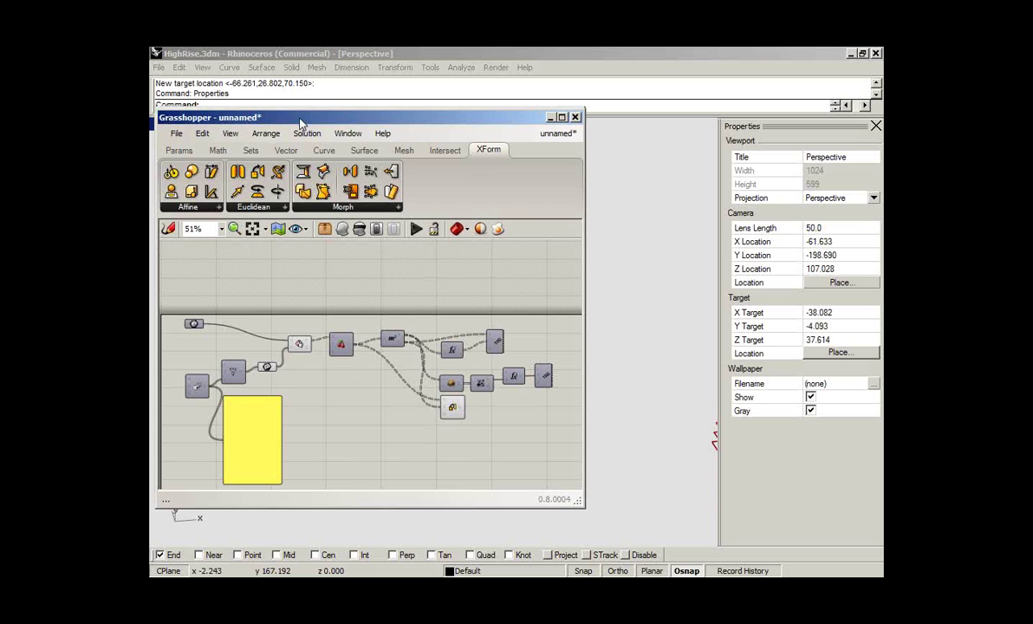
pyautogui.moveTo(301, 123); pyautogui.dragTo(296, 134)
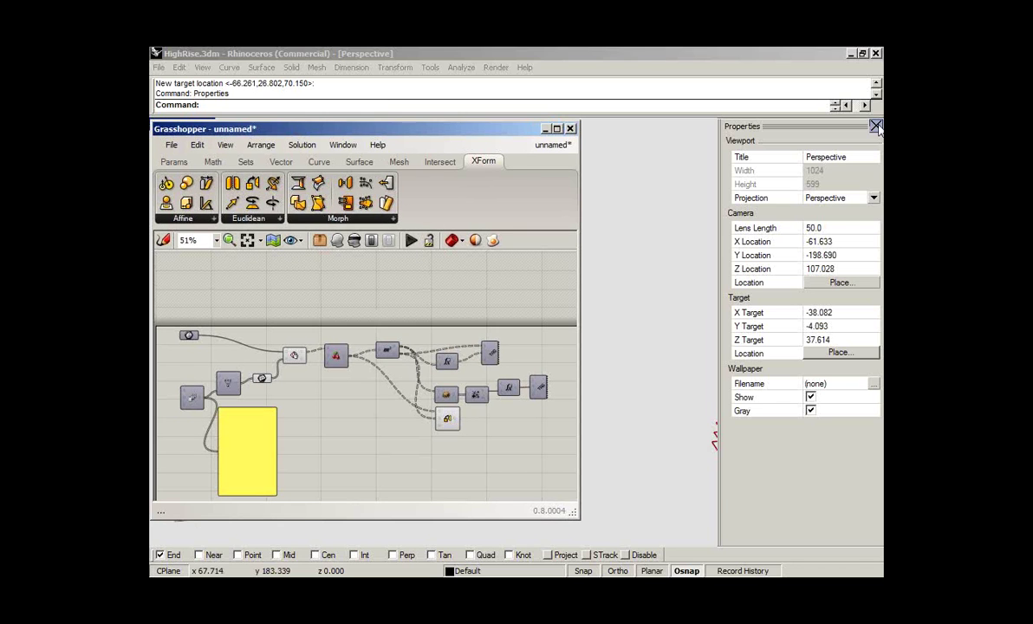
pyautogui.click(876, 125)
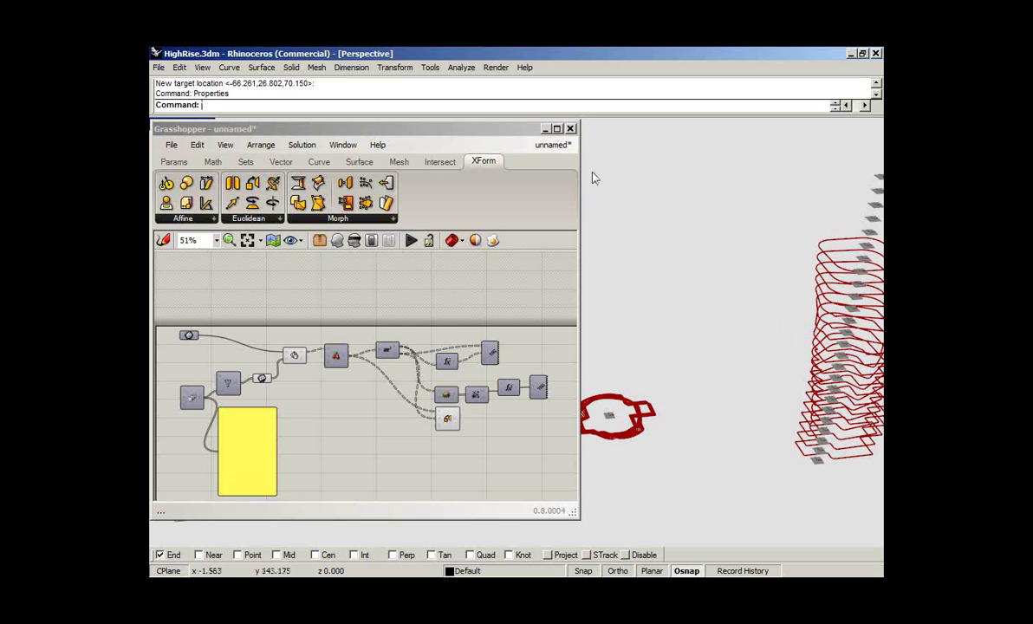
# Switch to the open Grasshopper definition with two divided curves feeding an arc component, and widen the Grasshopper window
pyautogui.click(555, 146)
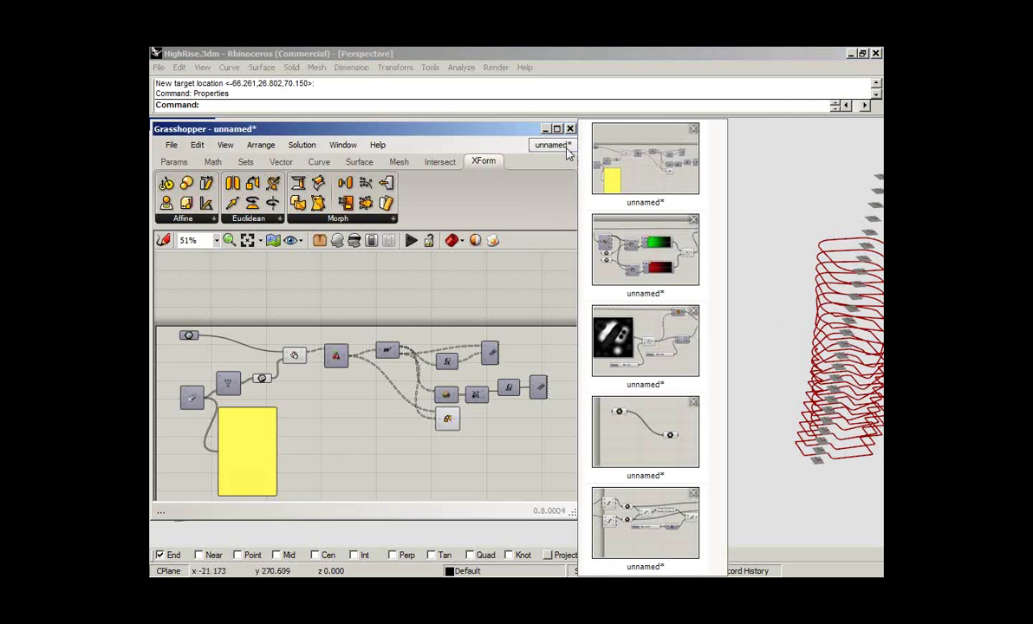
pyautogui.click(636, 523)
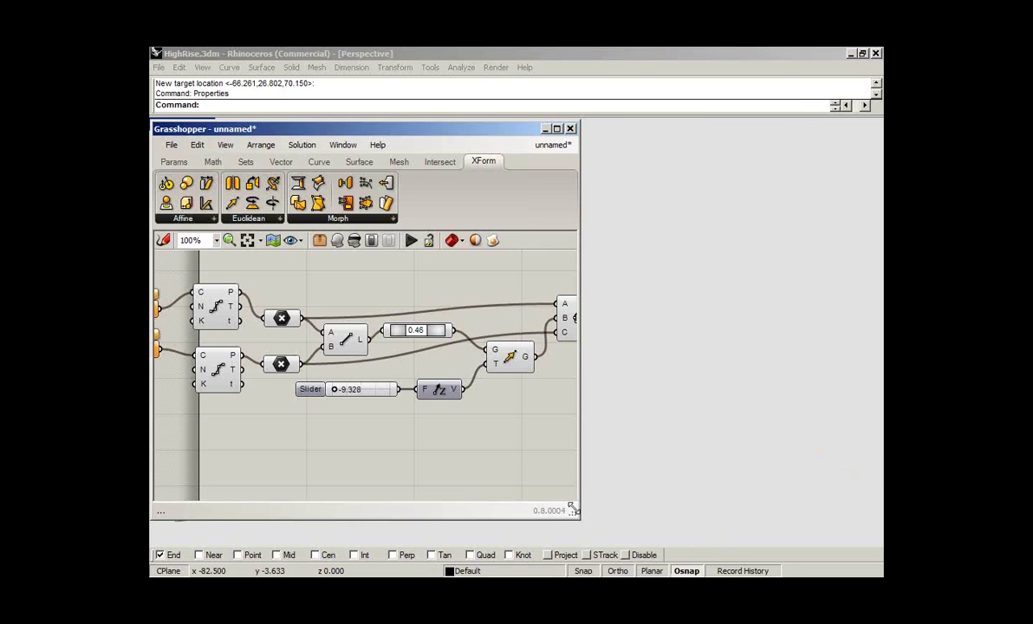
pyautogui.moveTo(571, 507); pyautogui.dragTo(679, 525)
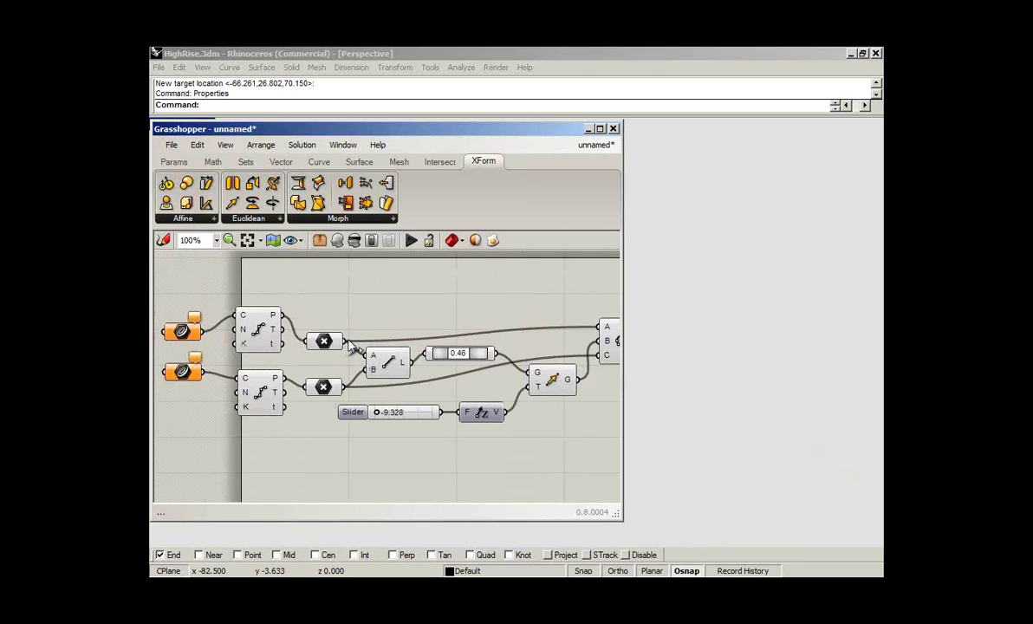
# Draw two freeform curves side by side in the Perspective viewport and assign one to each Curve parameter of the definition
pyautogui.click(695, 309)
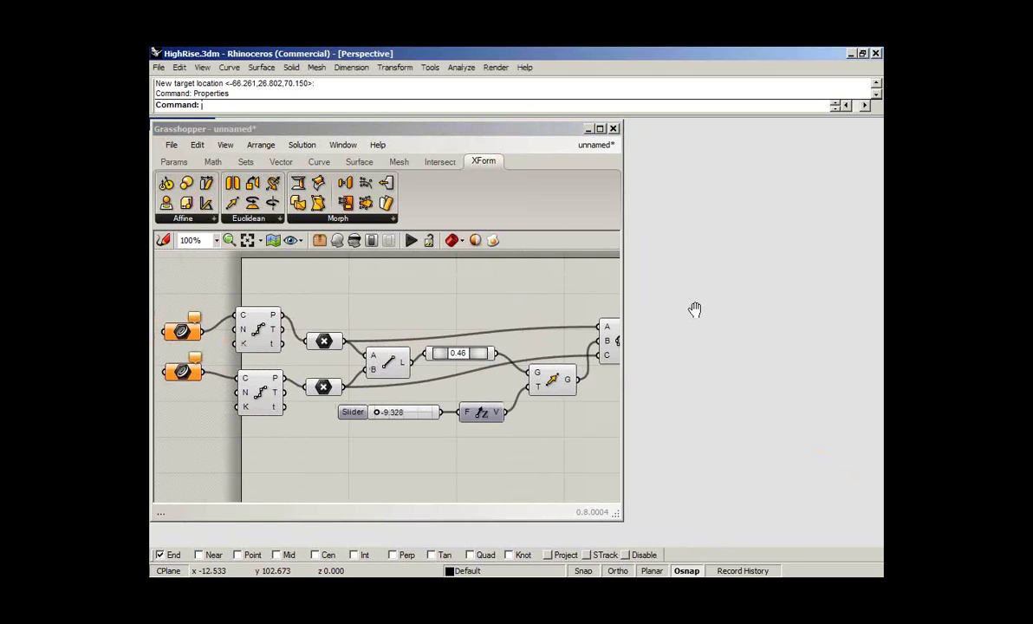
pyautogui.keyDown('shift'); pyautogui.moveTo(695, 309); pyautogui.dragTo(766, 310, button='right'); pyautogui.keyUp('shift')
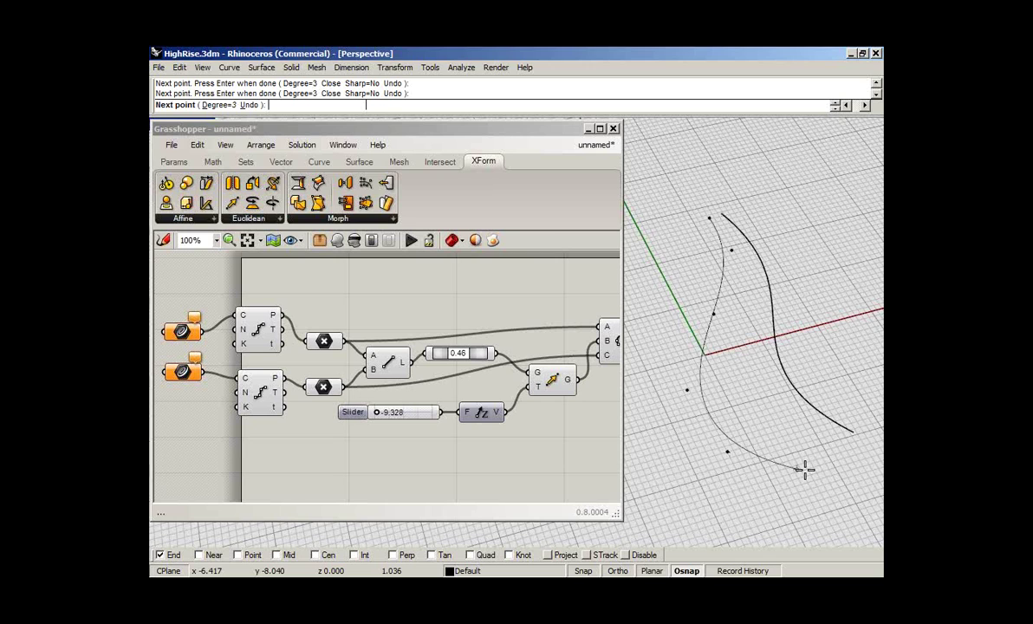
pyautogui.rightClick(182, 331)
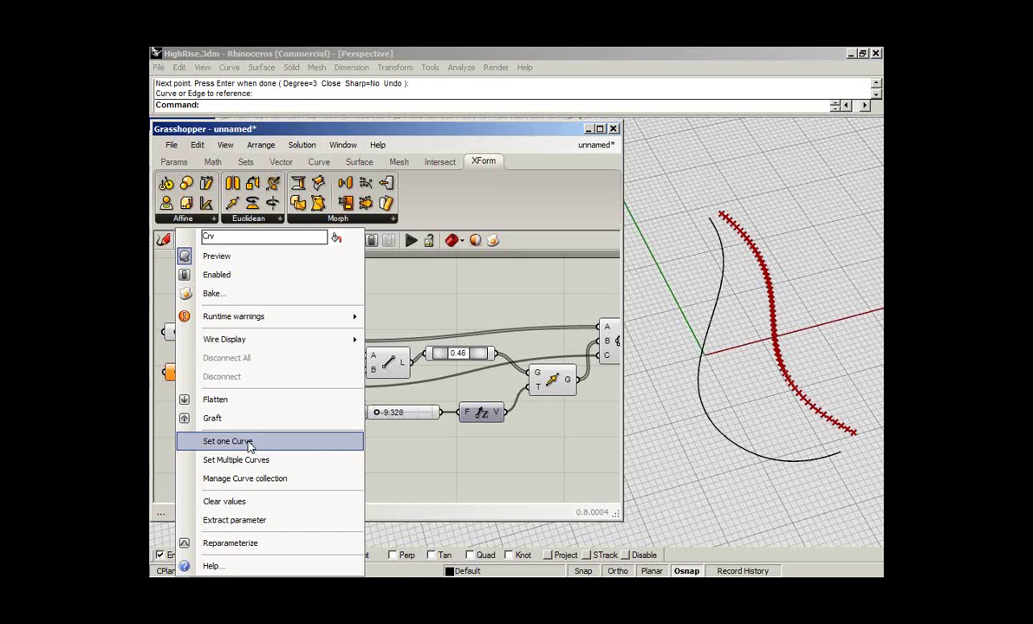
pyautogui.click(228, 441)
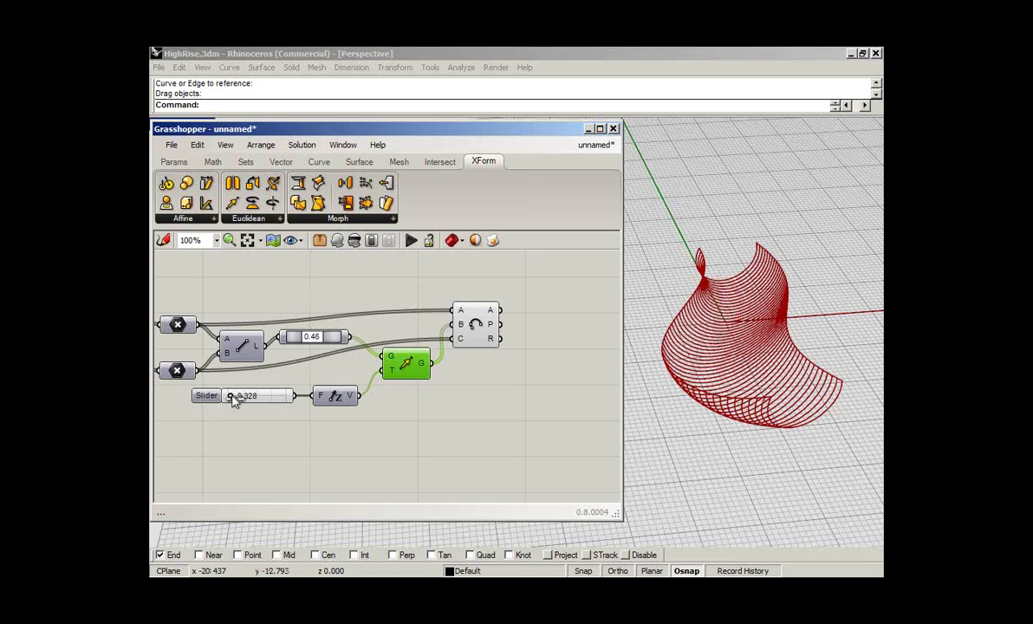
# Set the number slider that drives the Z vector to 4.250
pyautogui.moveTo(235, 398); pyautogui.dragTo(242, 400)
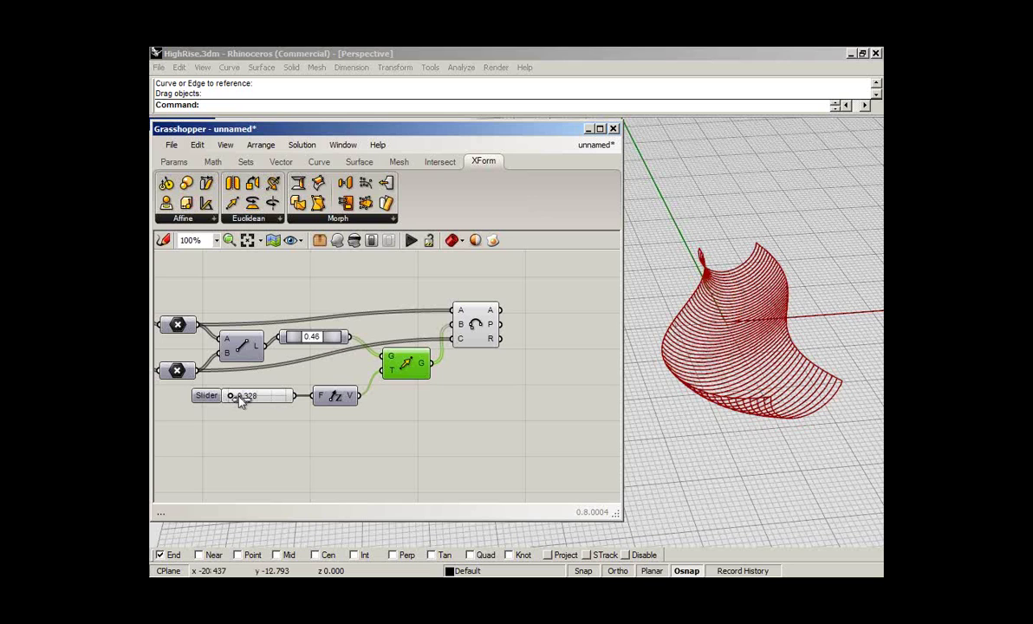
pyautogui.moveTo(241, 398); pyautogui.dragTo(270, 398)
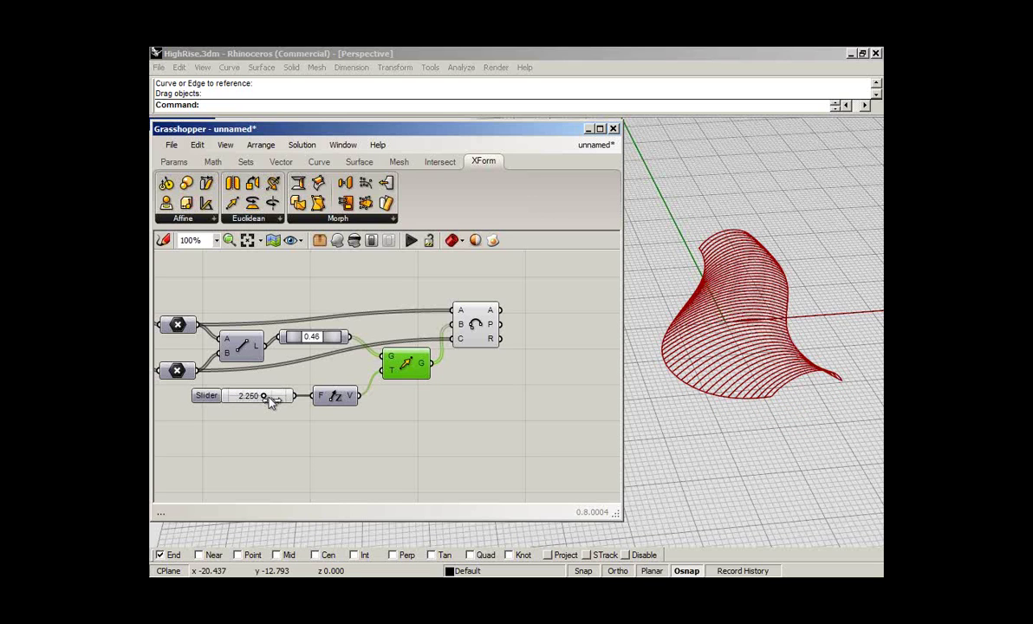
pyautogui.moveTo(271, 401); pyautogui.dragTo(277, 401)
pyautogui.click(481, 284)
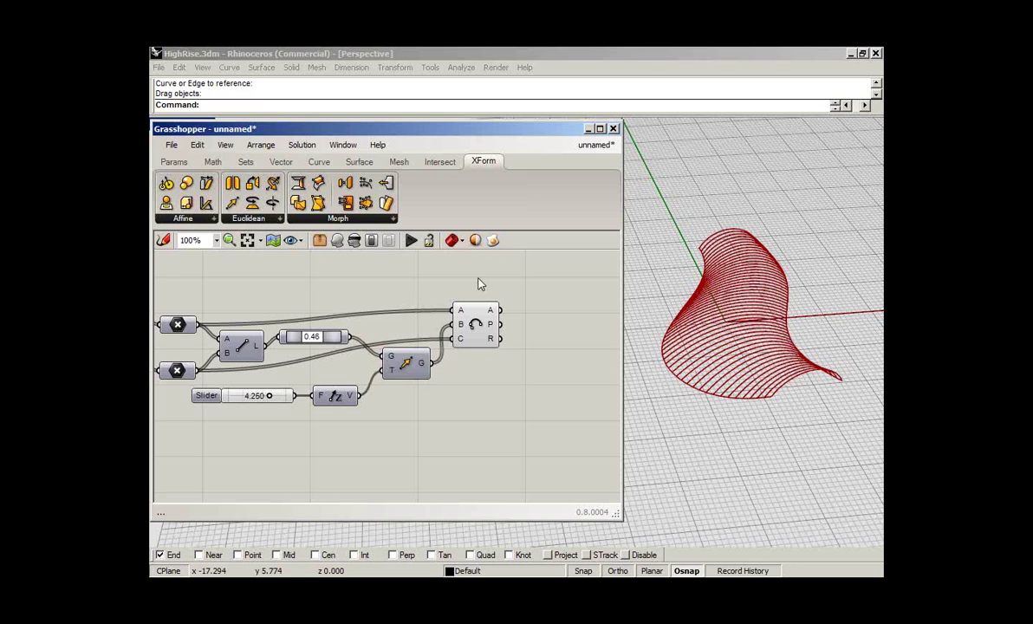
# Add a Panel beside the three-point arc component, connect the A output to it, and enlarge it to fit the arc list
pyautogui.moveTo(493, 311)
pyautogui.moveTo(493, 311); pyautogui.dragTo(333, 323, button='right')
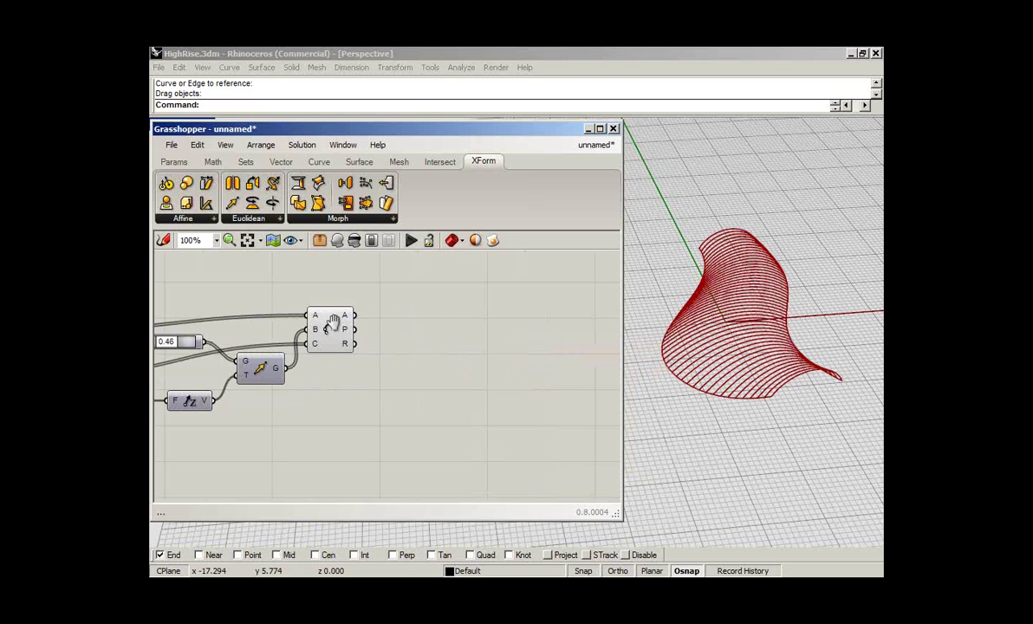
pyautogui.click(174, 161)
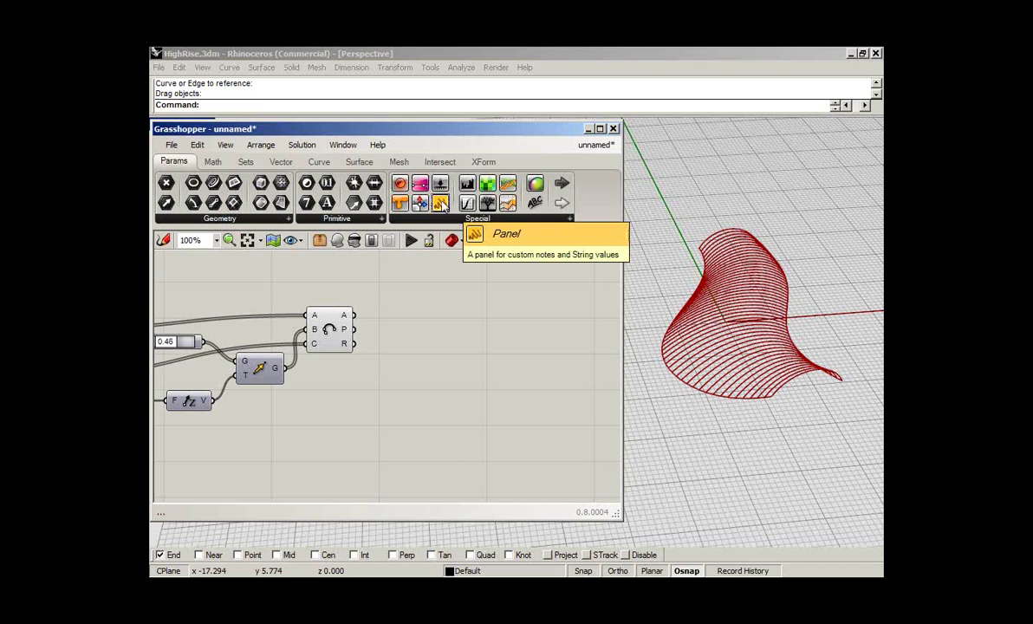
pyautogui.moveTo(441, 203); pyautogui.dragTo(477, 347)
pyautogui.moveTo(356, 316); pyautogui.dragTo(421, 346)
pyautogui.moveTo(487, 378); pyautogui.dragTo(503, 478)
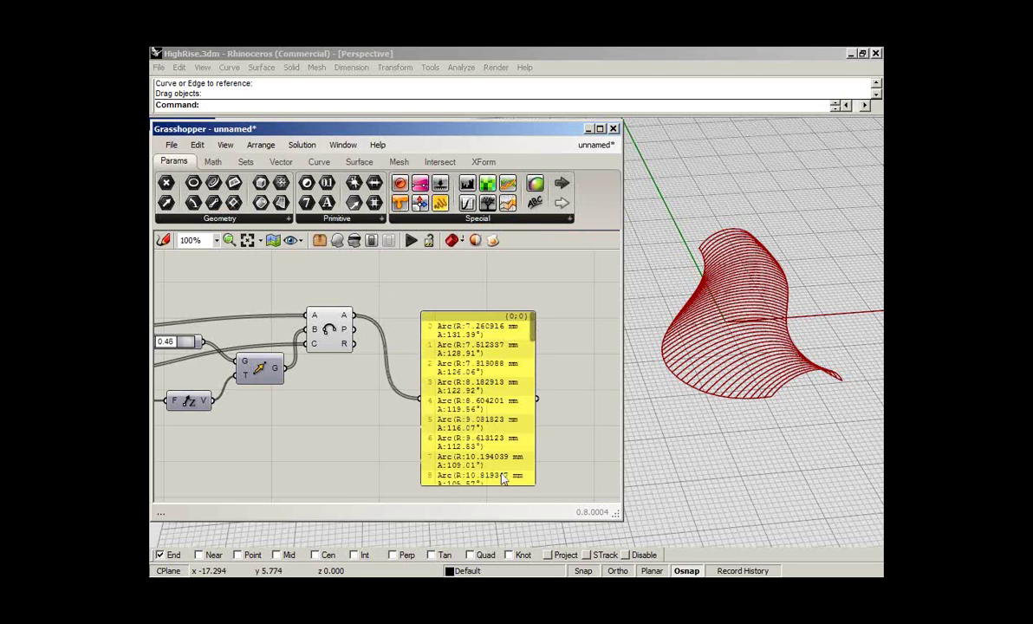
pyautogui.moveTo(535, 425); pyautogui.dragTo(603, 425)
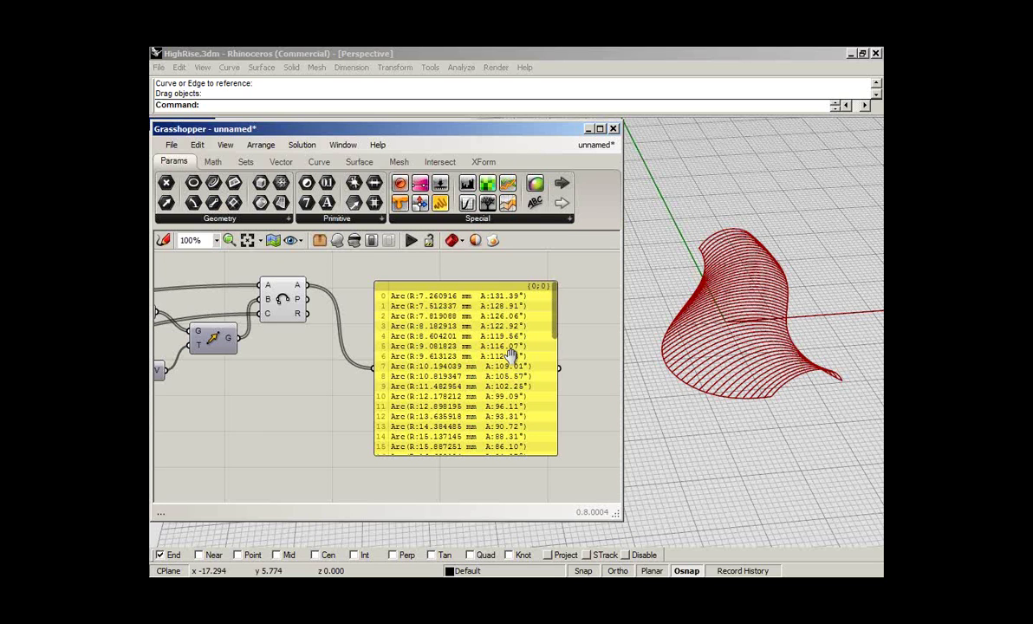
# Examine the listed arc radii and angles down to the last entry, and delete the Panel
pyautogui.scroll(1, 512, 355)
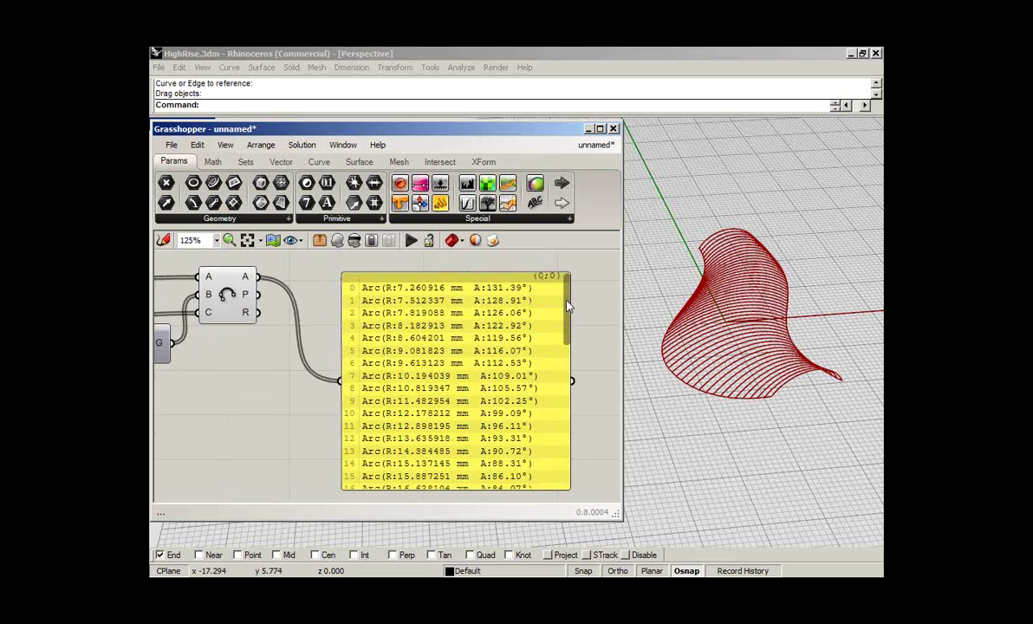
pyautogui.moveTo(568, 305); pyautogui.dragTo(553, 464)
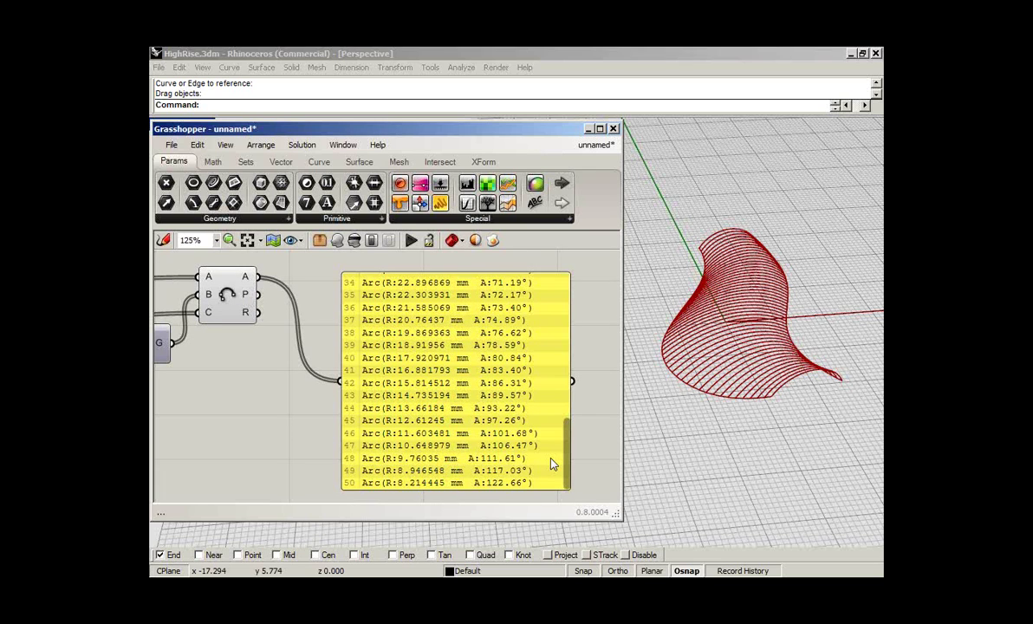
pyautogui.click(551, 459)
pyautogui.press('Delete')
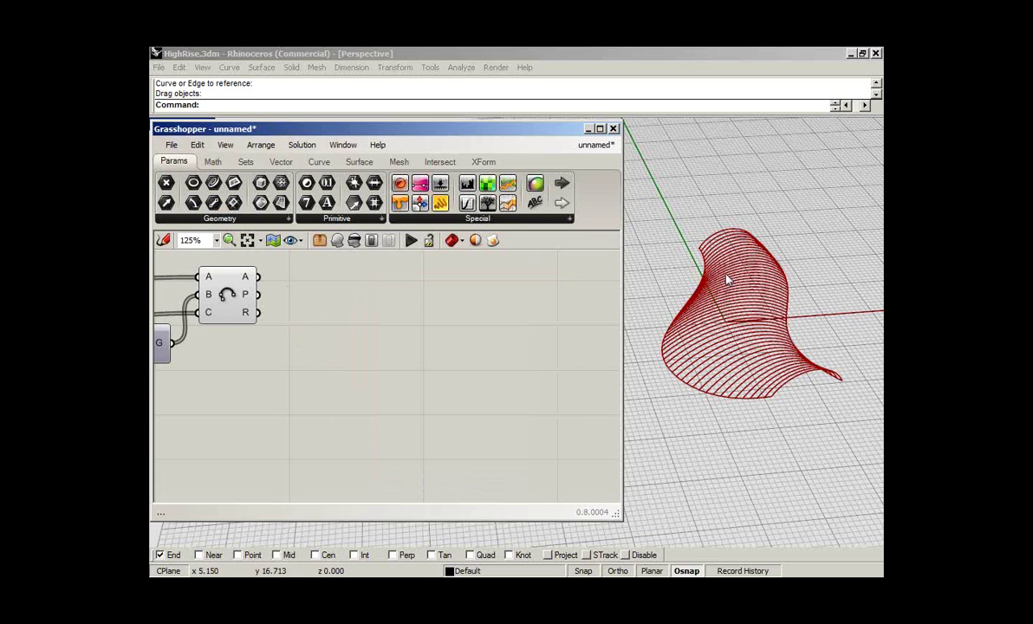
# Add a Loft component and connect the arc component's A output to its S input
pyautogui.moveTo(254, 363); pyautogui.dragTo(344, 382, button='right')
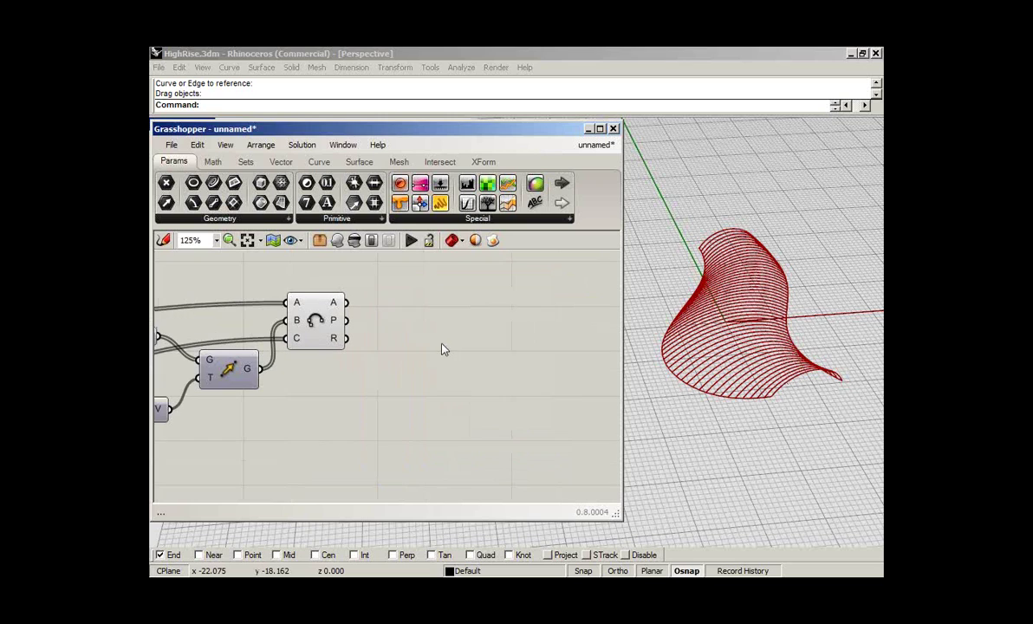
pyautogui.doubleClick(442, 340)
pyautogui.write('l')
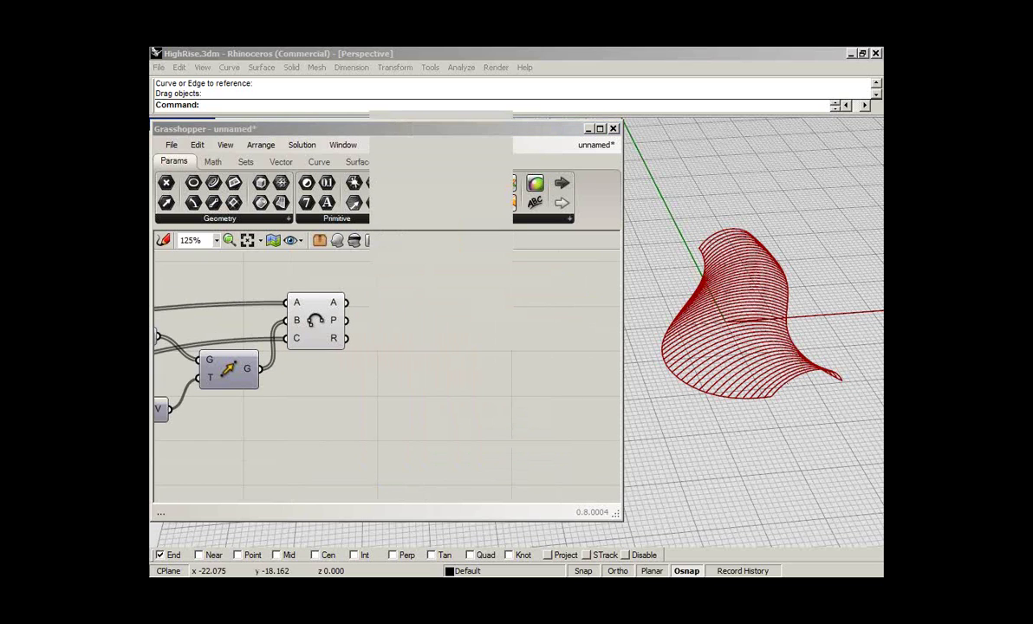
pyautogui.write('oft')
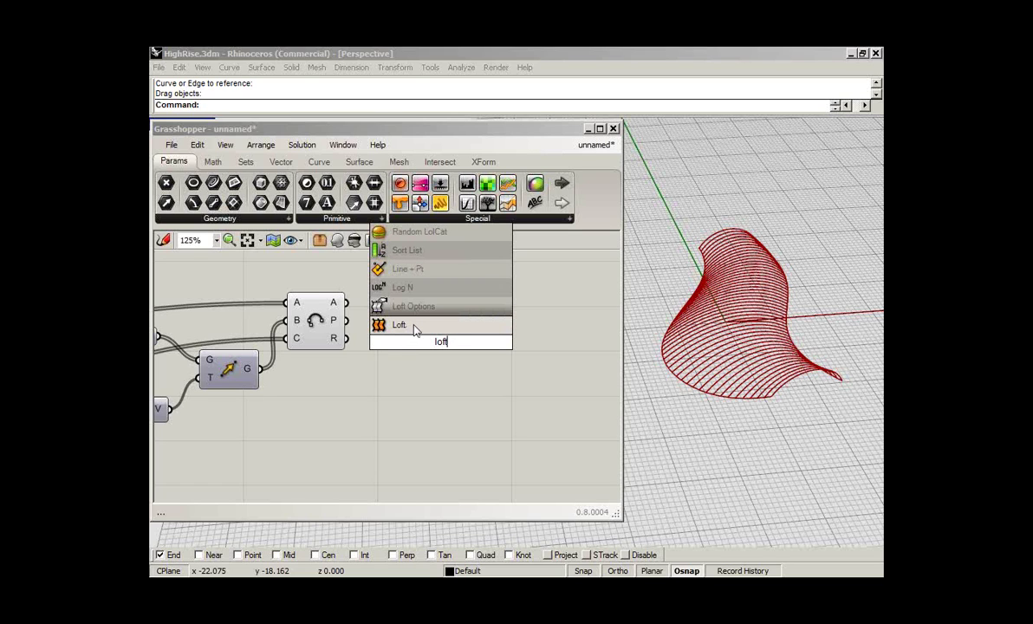
pyautogui.click(415, 326)
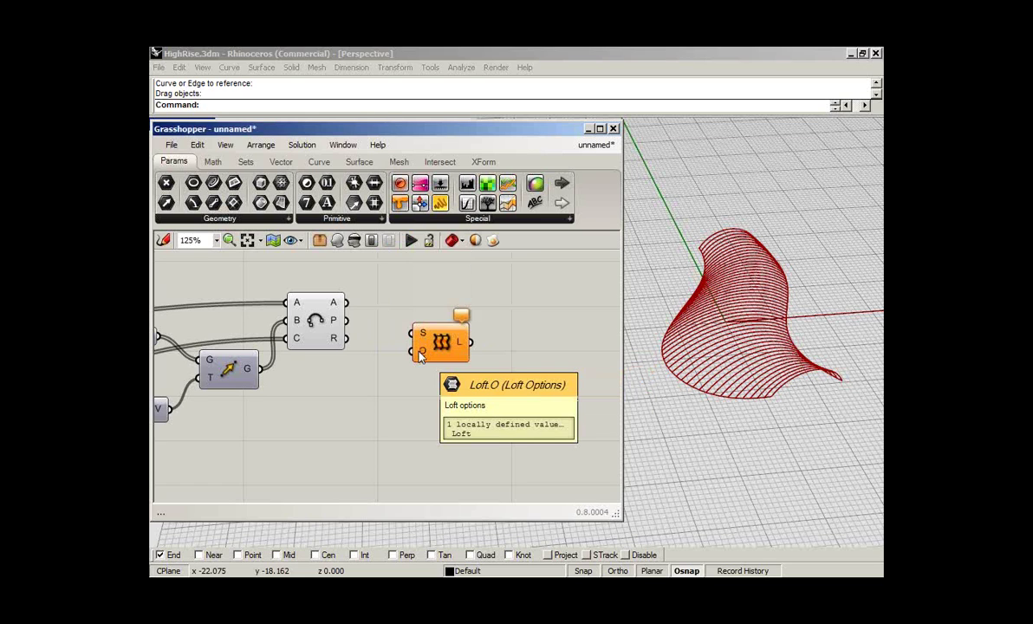
pyautogui.moveTo(345, 302); pyautogui.dragTo(415, 335)
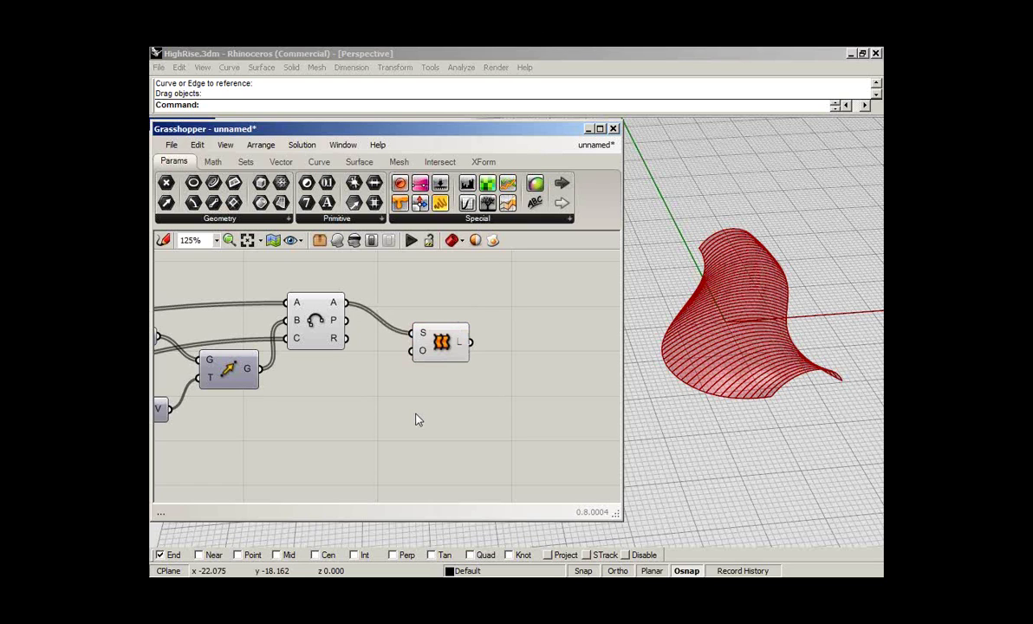
# Turn off the preview of the three-point arc component
pyautogui.click(322, 323)
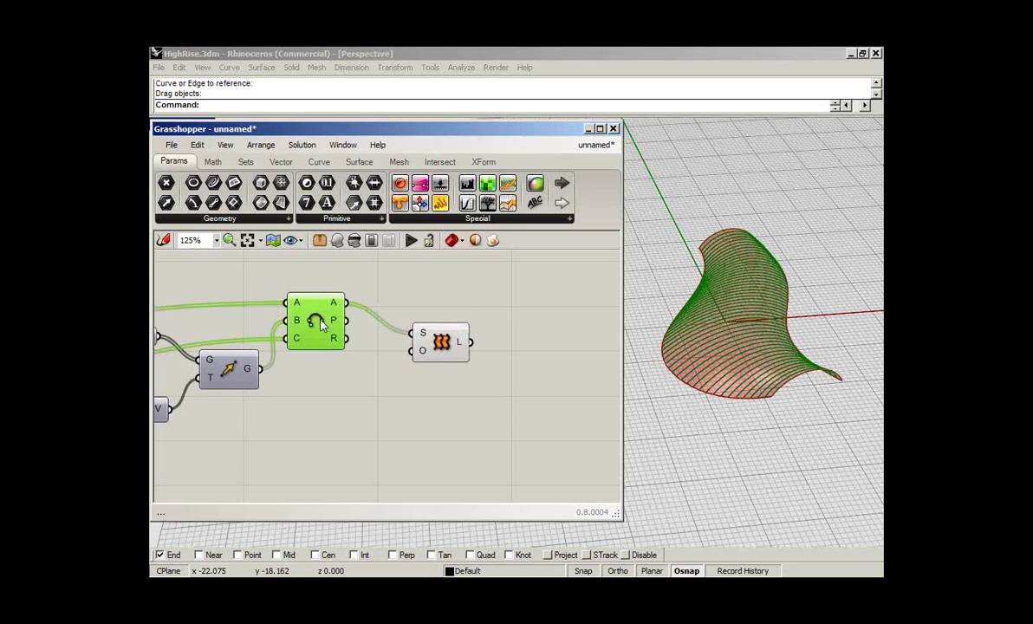
pyautogui.moveTo(751, 320); pyautogui.dragTo(756, 385, button='right')
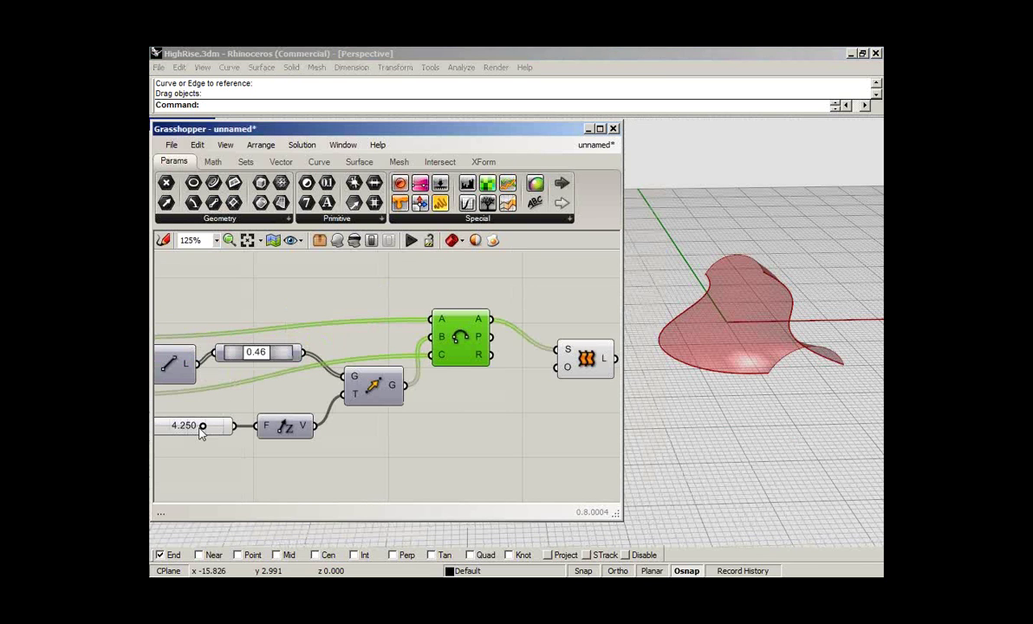
# Set the slider feeding the Z vector to 7.586 and the N count of both curve division components to 25
pyautogui.moveTo(200, 430); pyautogui.dragTo(219, 431)
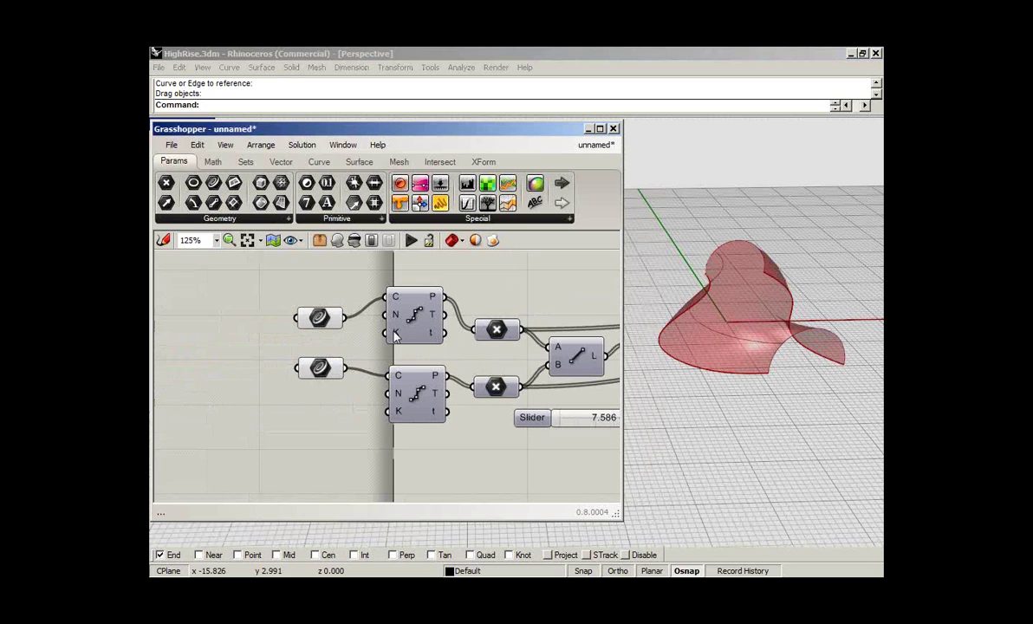
pyautogui.rightClick(396, 315)
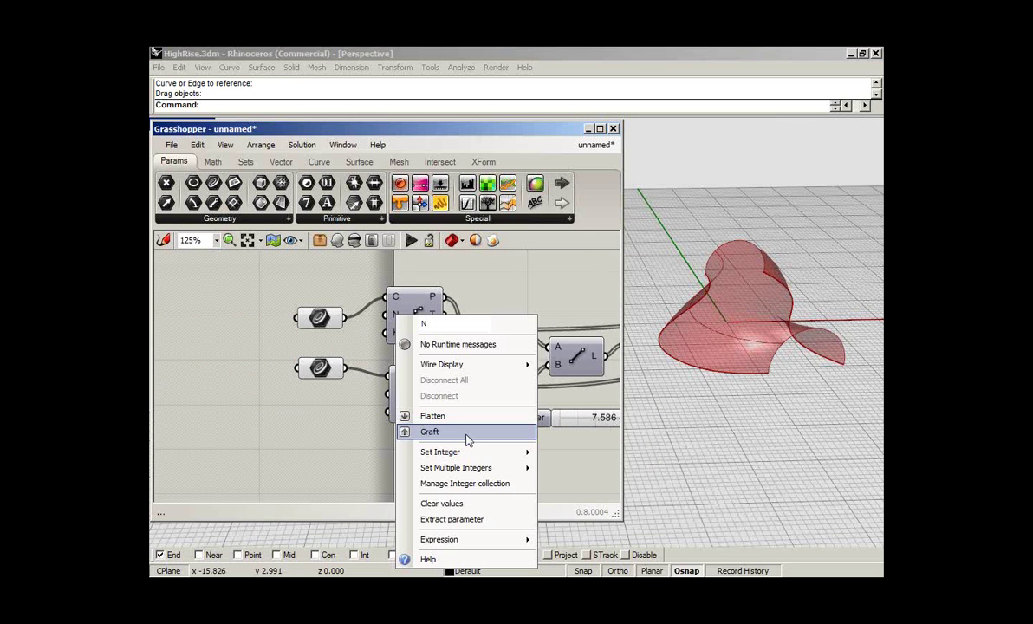
pyautogui.moveTo(485, 451)
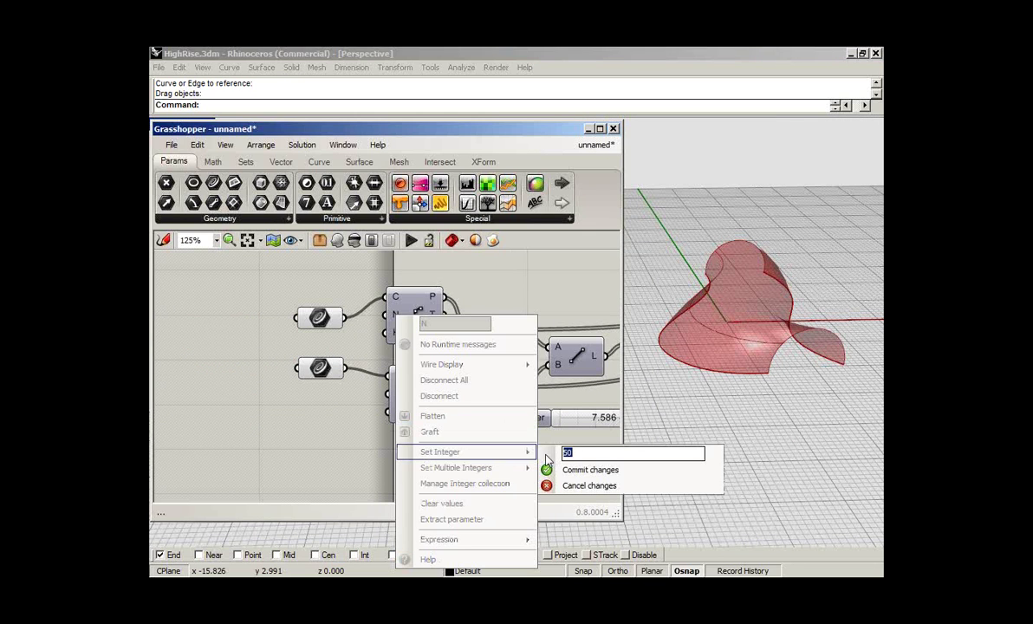
pyautogui.write('25')
pyautogui.press('Return')
pyautogui.rightClick(397, 322)
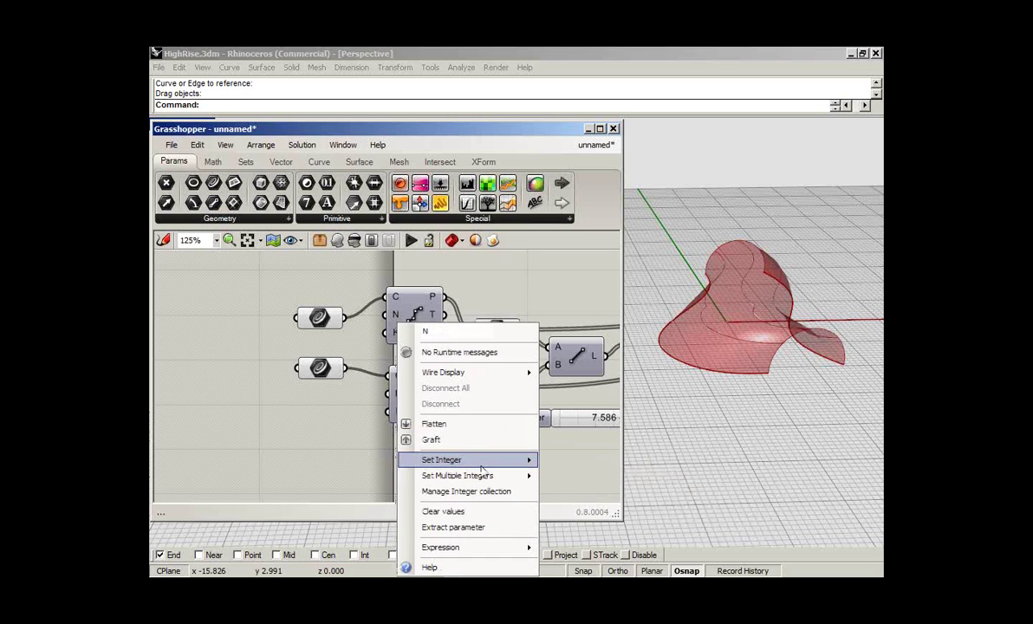
pyautogui.moveTo(482, 464)
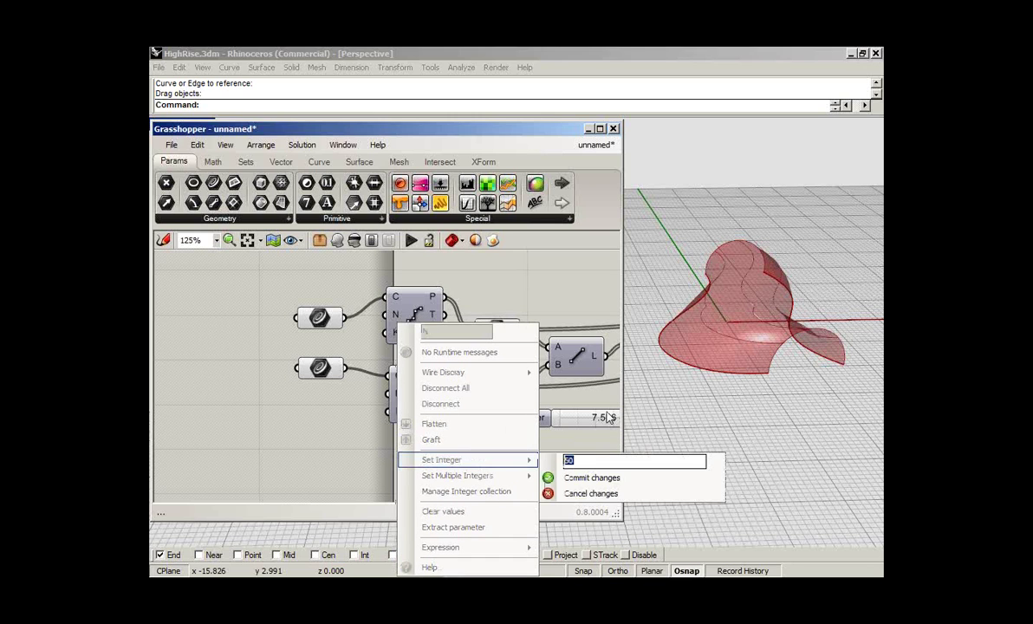
pyautogui.write('25')
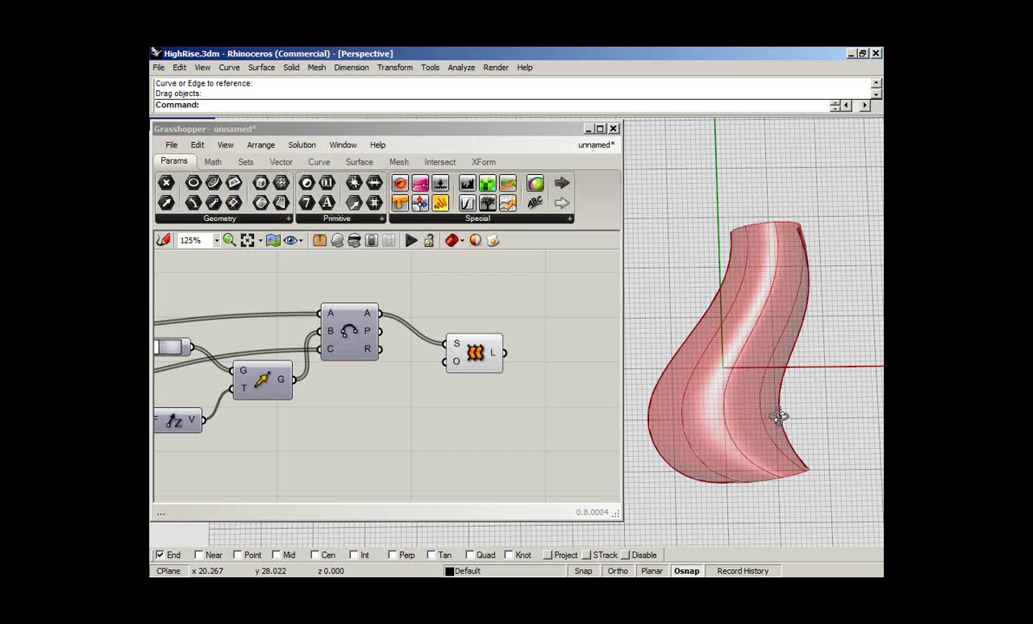
# Inspect the lofted surface at an angle and nudge the Loft component closer to the three-point arc component
pyautogui.moveTo(780, 416); pyautogui.dragTo(768, 343, button='right')
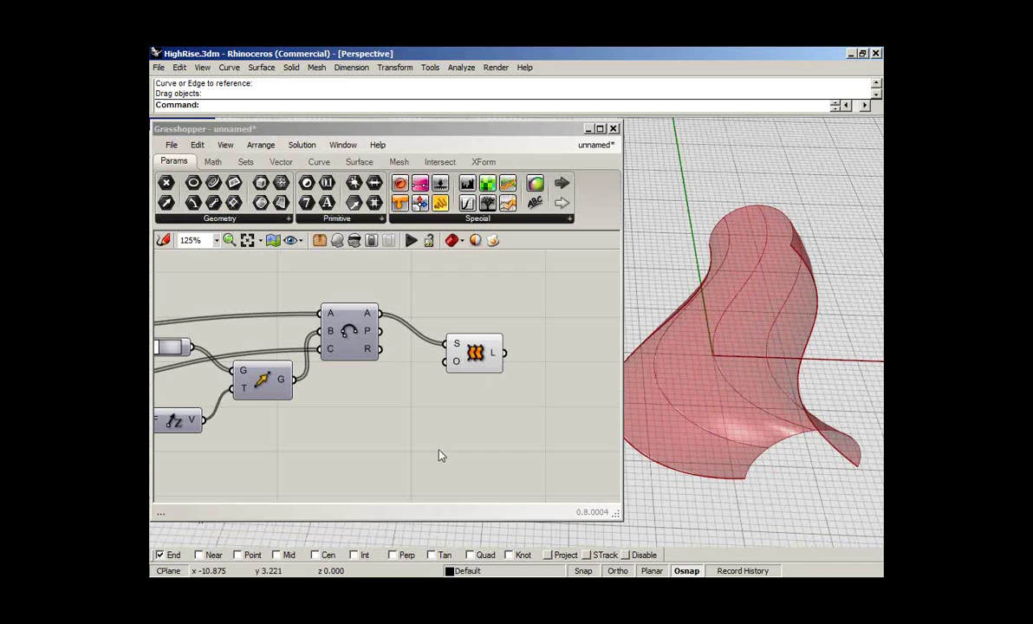
pyautogui.rightClick(479, 360)
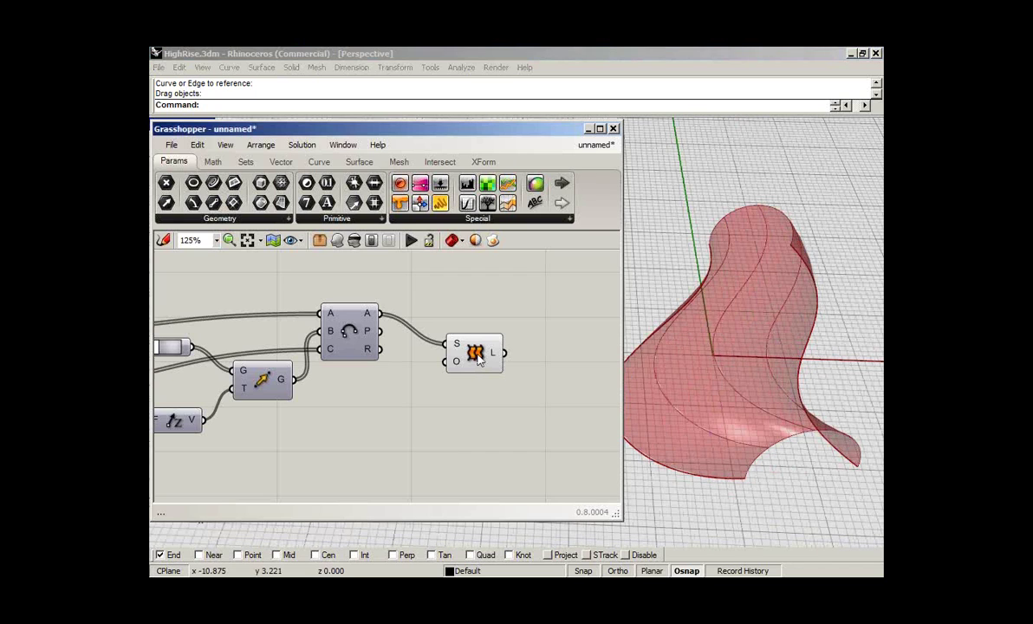
pyautogui.moveTo(480, 360); pyautogui.dragTo(469, 347)
# Try lower arc heights down to 4.782 on the slider feeding the Z vector, and settle it at 6.985
pyautogui.moveTo(369, 415); pyautogui.dragTo(489, 396, button='right')
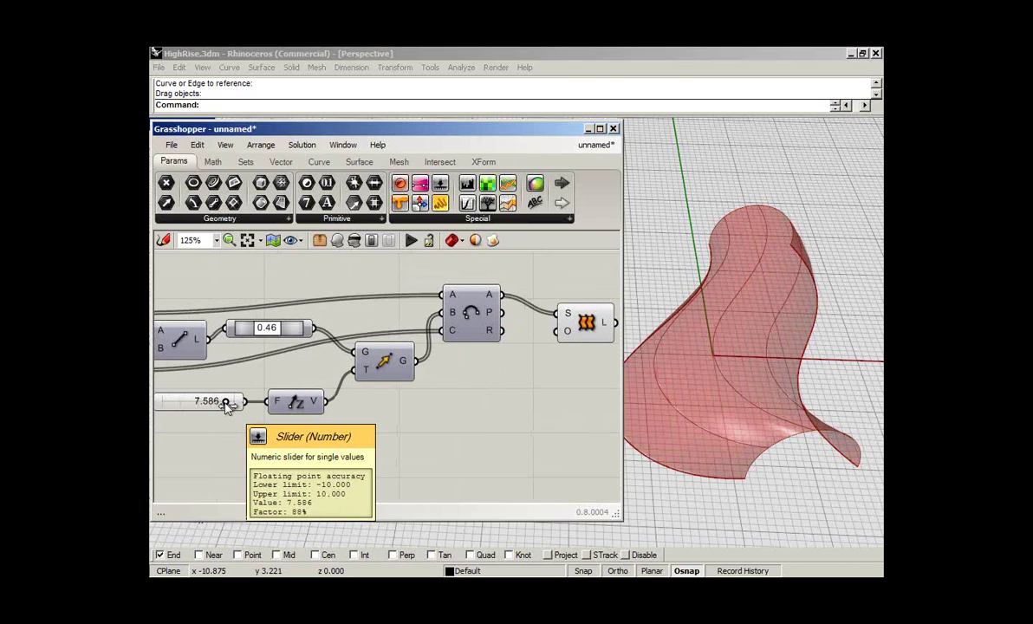
pyautogui.moveTo(225, 404); pyautogui.dragTo(223, 404)
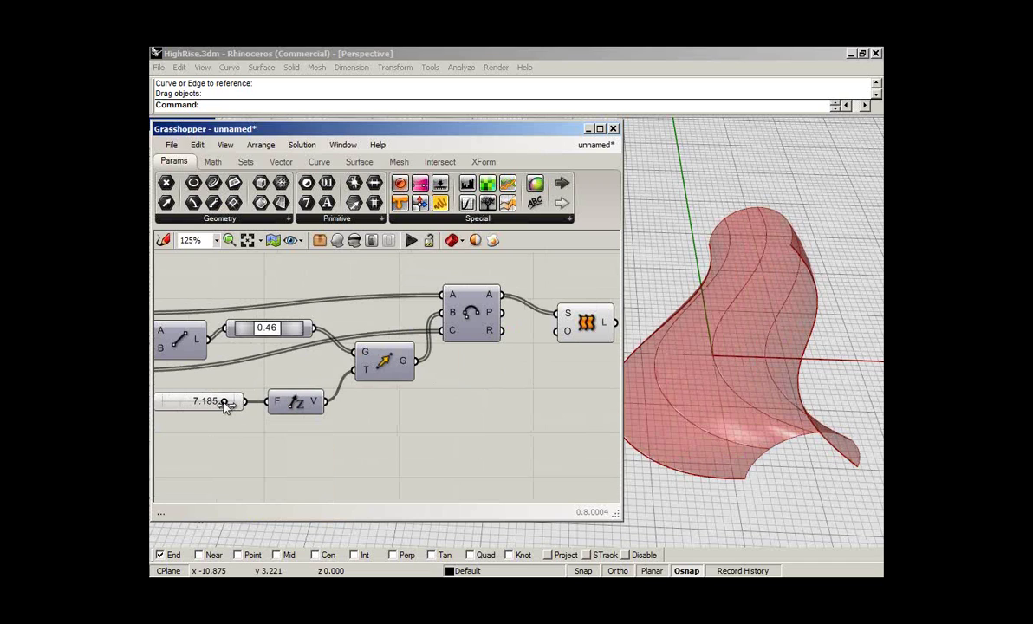
pyautogui.moveTo(226, 407); pyautogui.dragTo(225, 406)
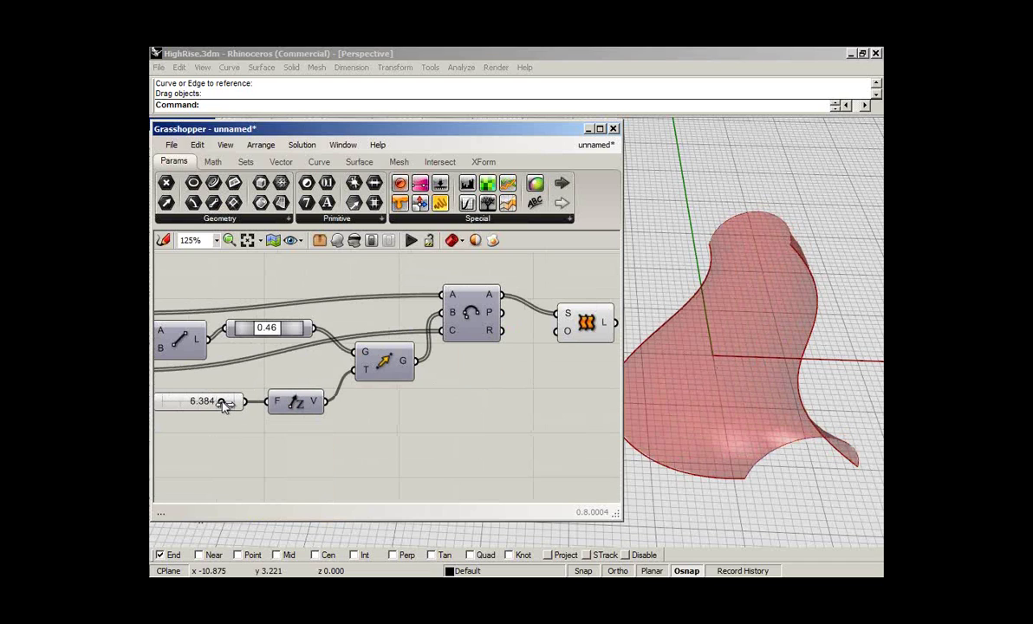
pyautogui.moveTo(224, 406); pyautogui.dragTo(218, 406)
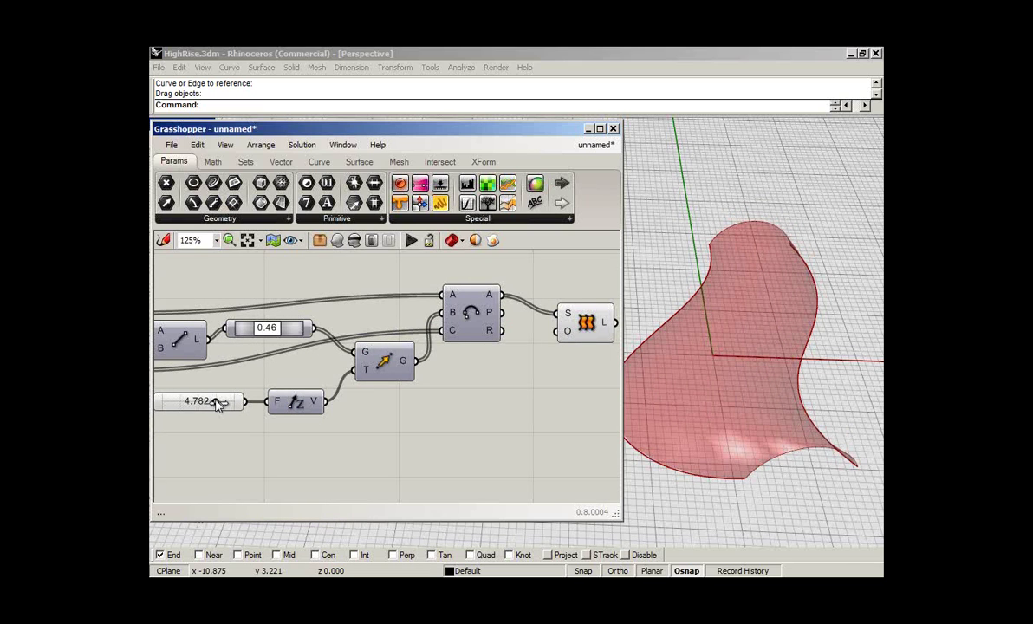
pyautogui.moveTo(218, 406); pyautogui.dragTo(228, 405)
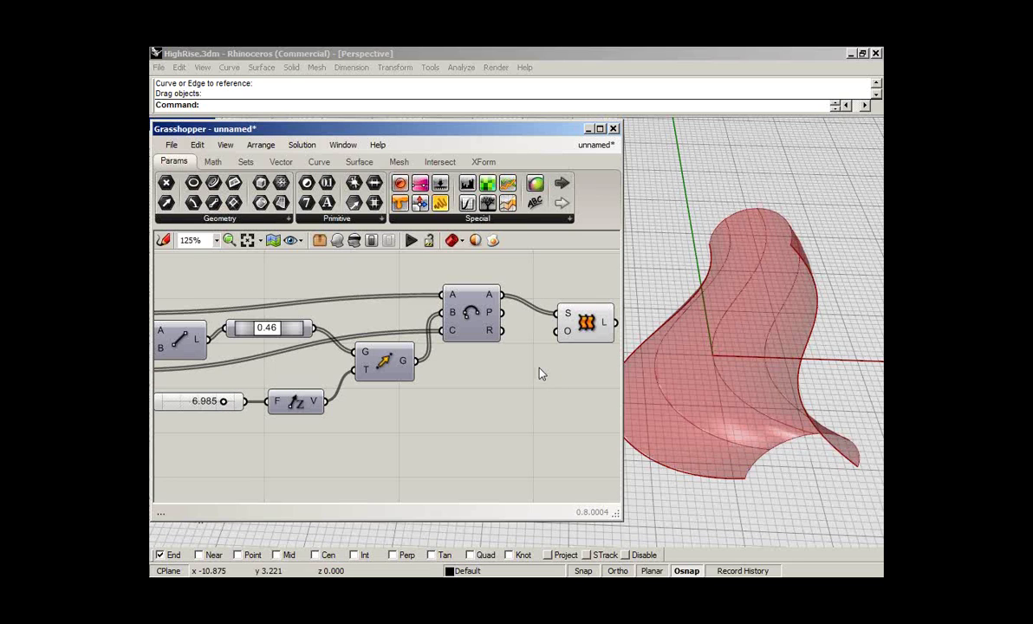
# Set the Loft component's options to Normal type with Rebuild at a count of 10, and commit them
pyautogui.moveTo(540, 374); pyautogui.dragTo(373, 374, button='right')
pyautogui.rightClick(400, 344)
pyautogui.moveTo(520, 478)
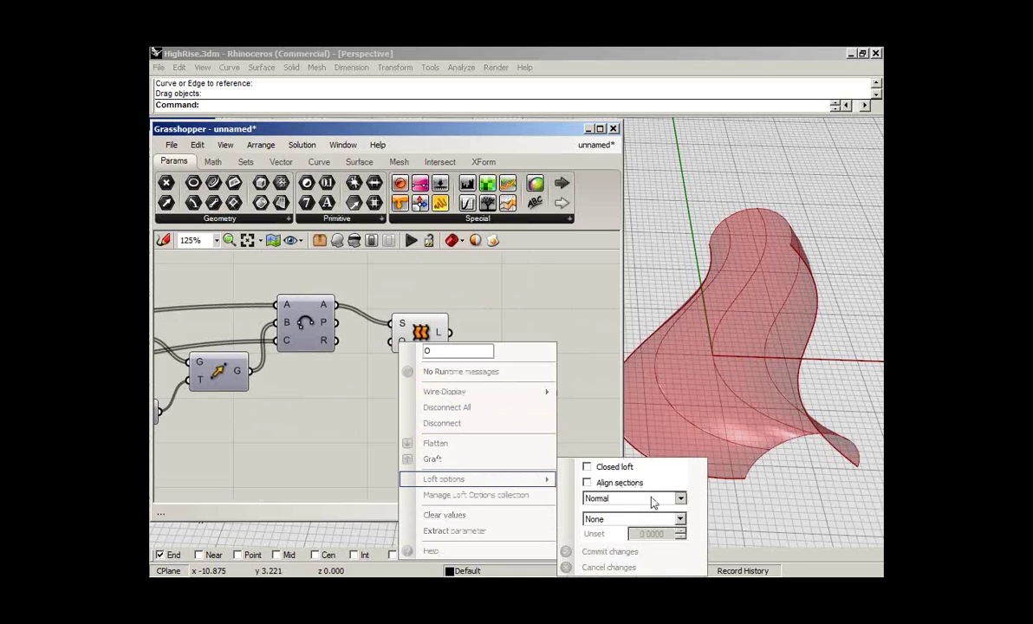
pyautogui.click(654, 500)
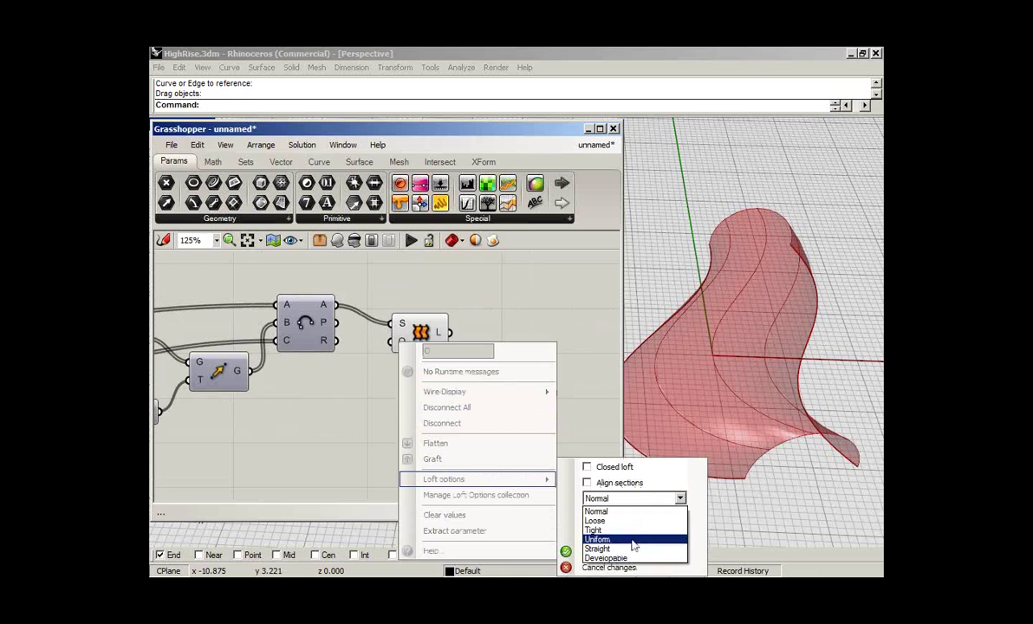
pyautogui.click(570, 493)
pyautogui.click(624, 521)
pyautogui.click(619, 534)
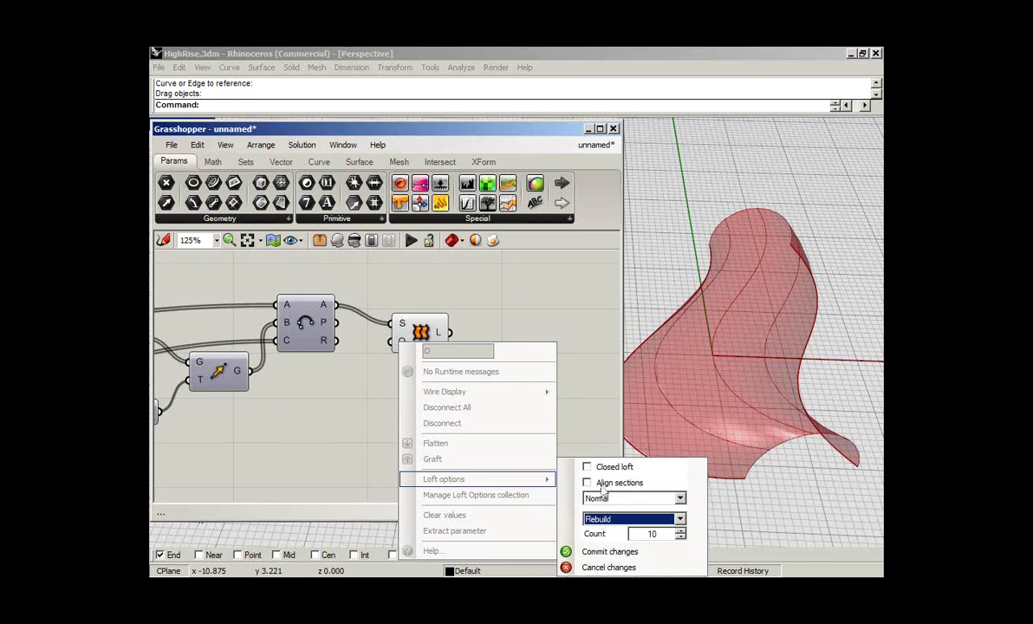
pyautogui.click(621, 553)
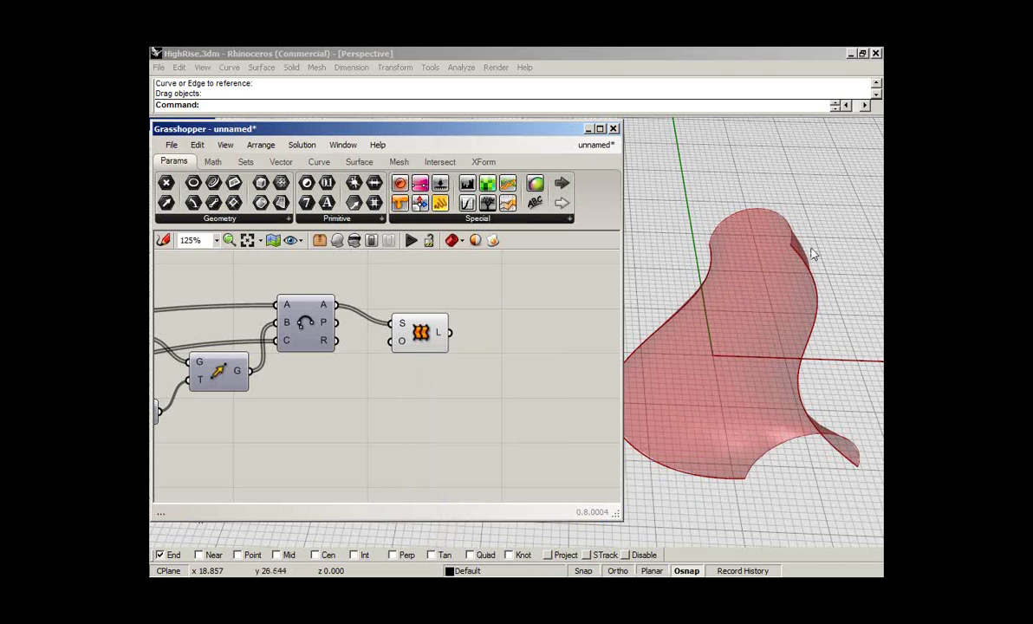
# Move the Loft component closer to the arc component and examine the rebuilt surface from the side and from above
pyautogui.click(418, 336)
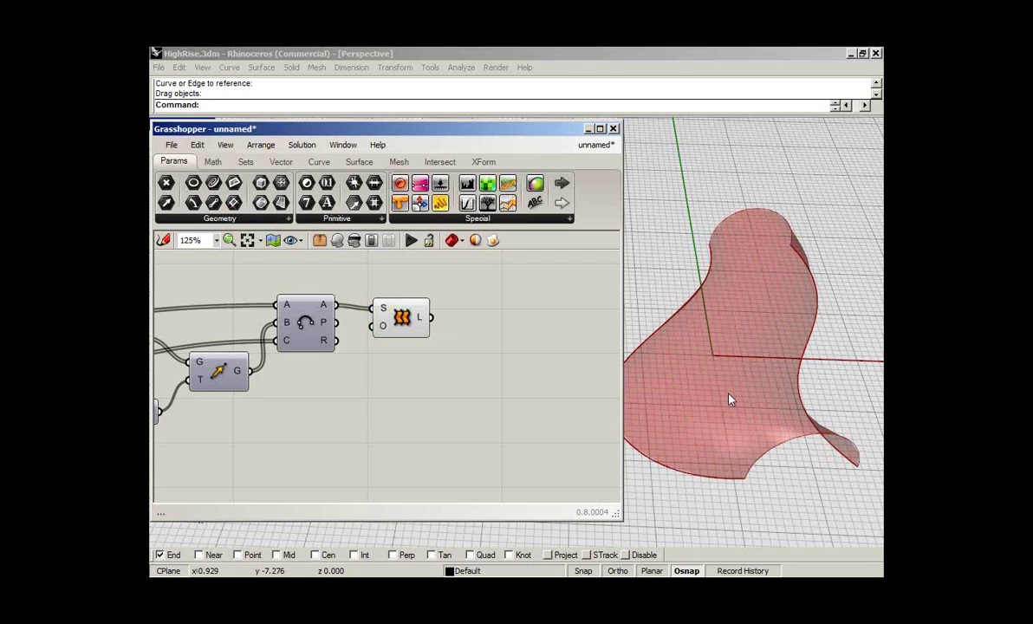
pyautogui.moveTo(730, 395); pyautogui.dragTo(731, 303, button='right')
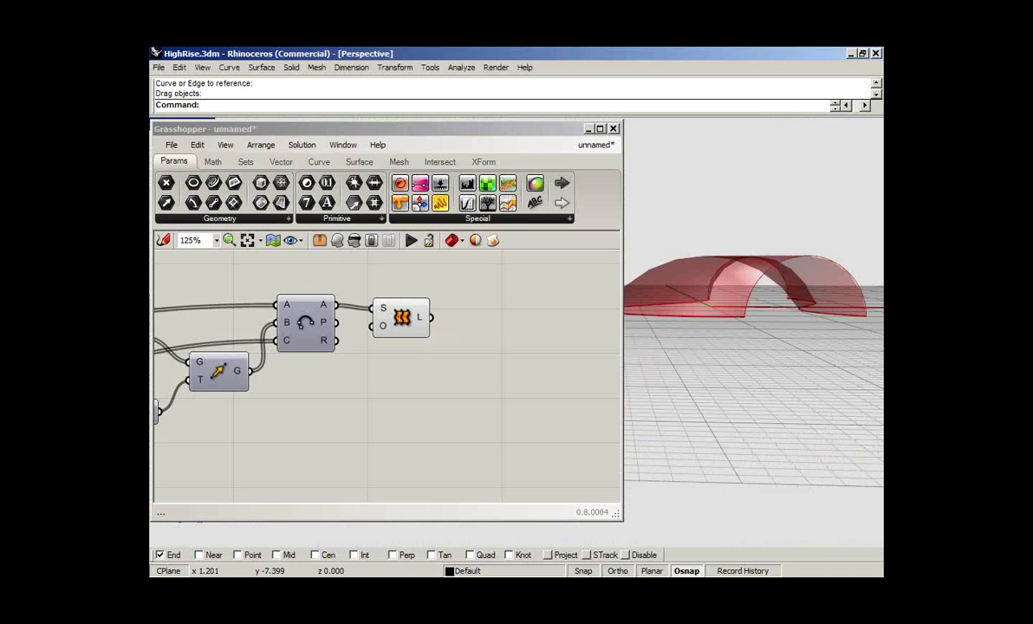
pyautogui.moveTo(737, 347); pyautogui.dragTo(754, 434, button='right')
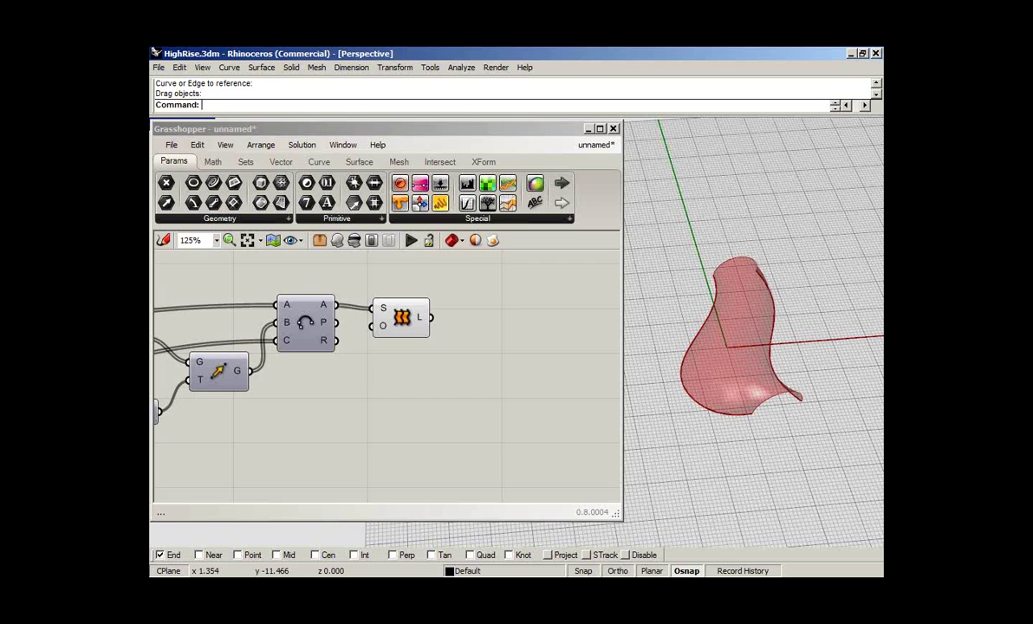
pyautogui.moveTo(732, 369); pyautogui.dragTo(740, 379, button='right')
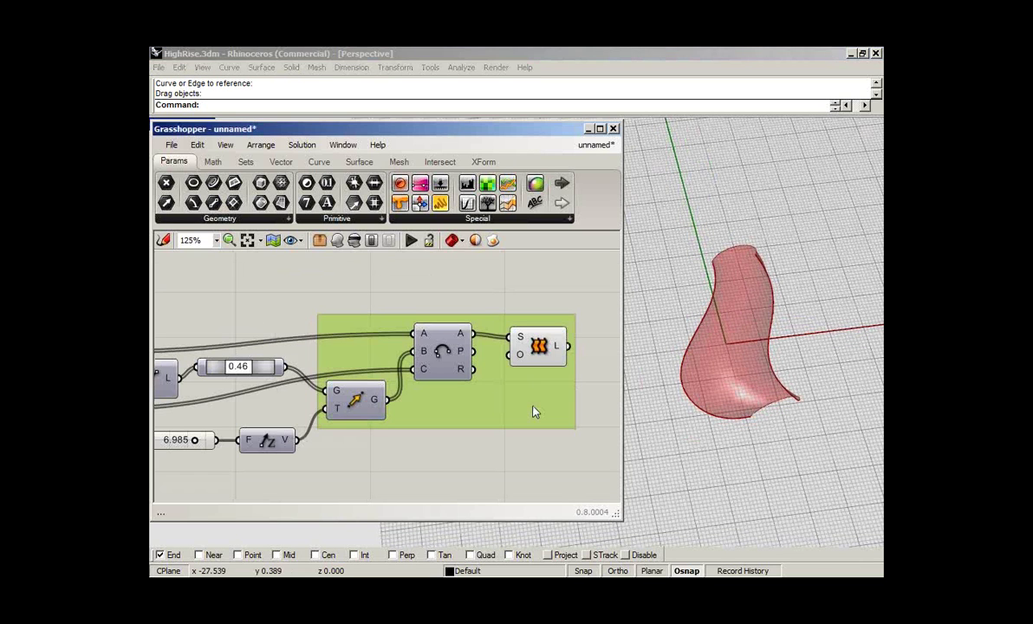
# Shift the group of Move, arc and Loft components slightly, give it a blob outline and name it "Make Arcs and Loft"
pyautogui.moveTo(535, 414); pyautogui.dragTo(499, 436)
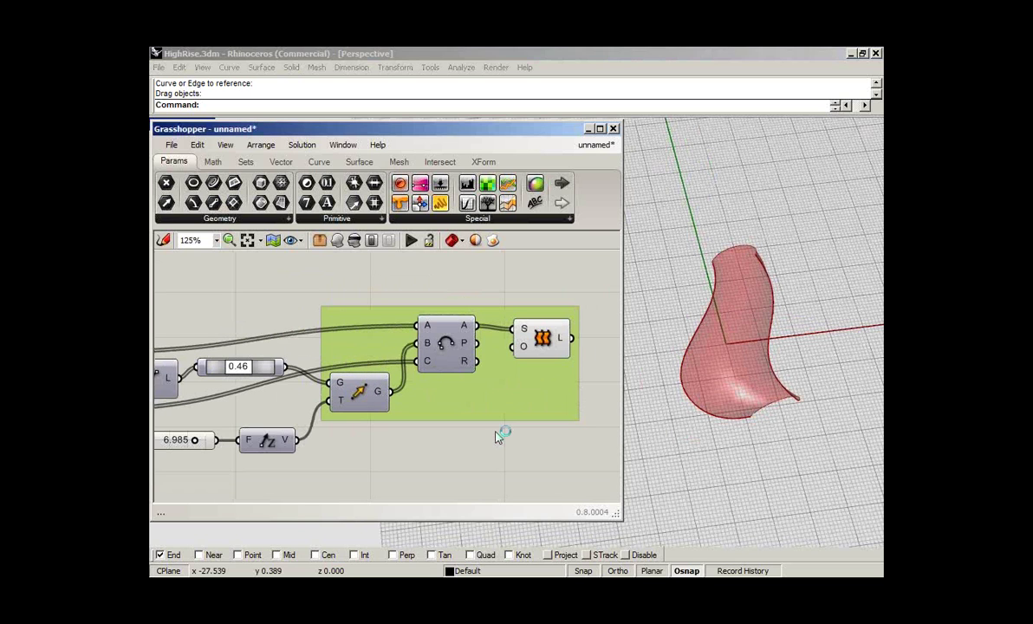
pyautogui.rightClick(565, 405)
pyautogui.write('Make Arcs and Loft')
pyautogui.press('Return')
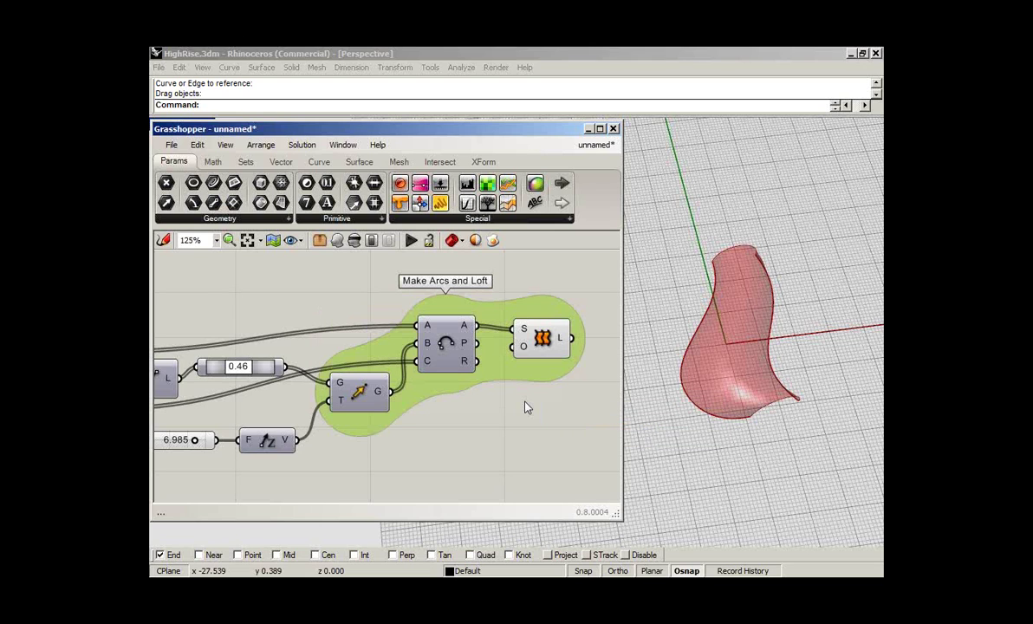
# Delete the "Make Arcs and Loft" group outline, keeping its components, and realign the Loft component beside the arc component
pyautogui.moveTo(542, 343)
pyautogui.mouseDown()
pyautogui.moveTo(566, 318)
pyautogui.moveTo(555, 311)
pyautogui.moveTo(545, 332)
pyautogui.mouseUp()
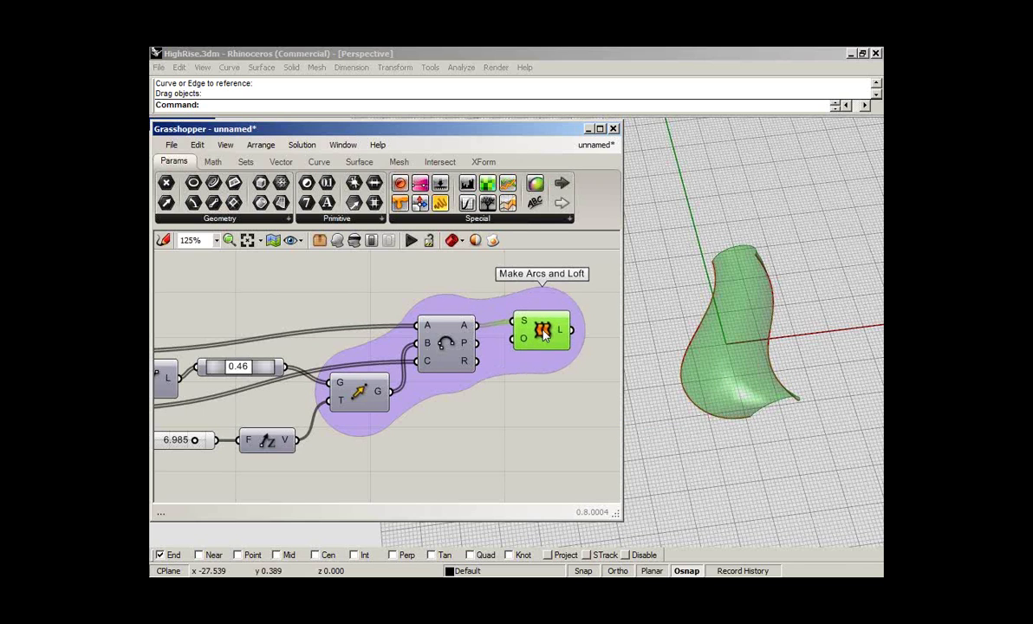
pyautogui.click(522, 410)
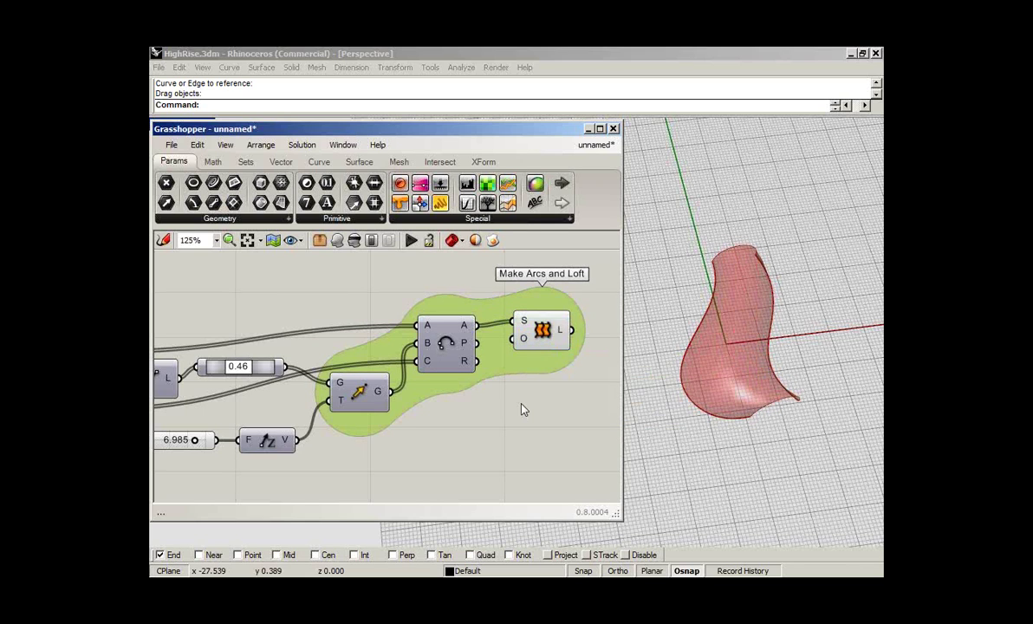
pyautogui.press('Delete')
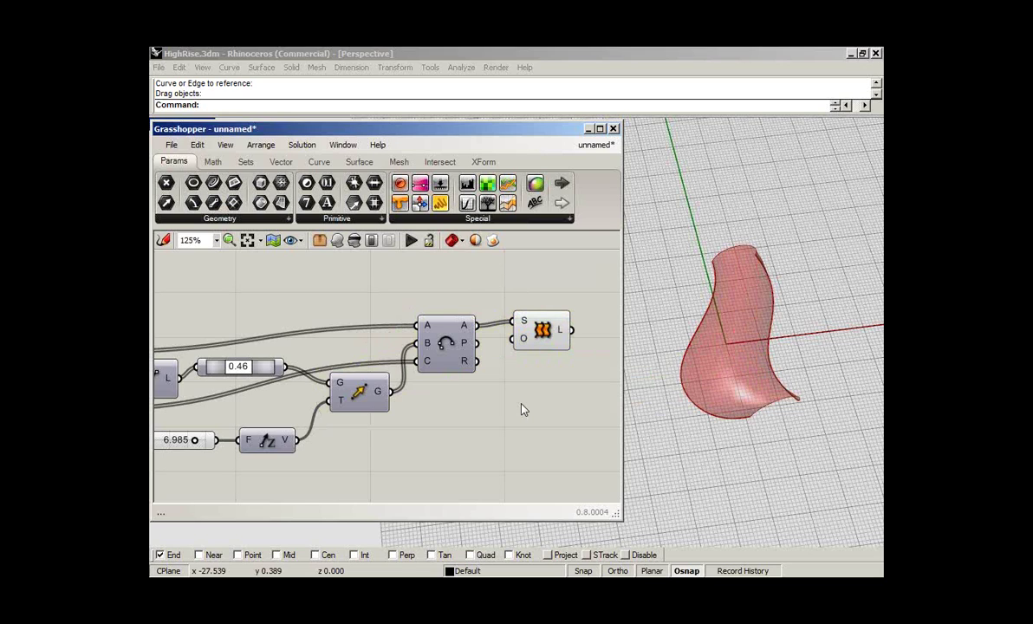
pyautogui.moveTo(548, 341); pyautogui.dragTo(534, 345)
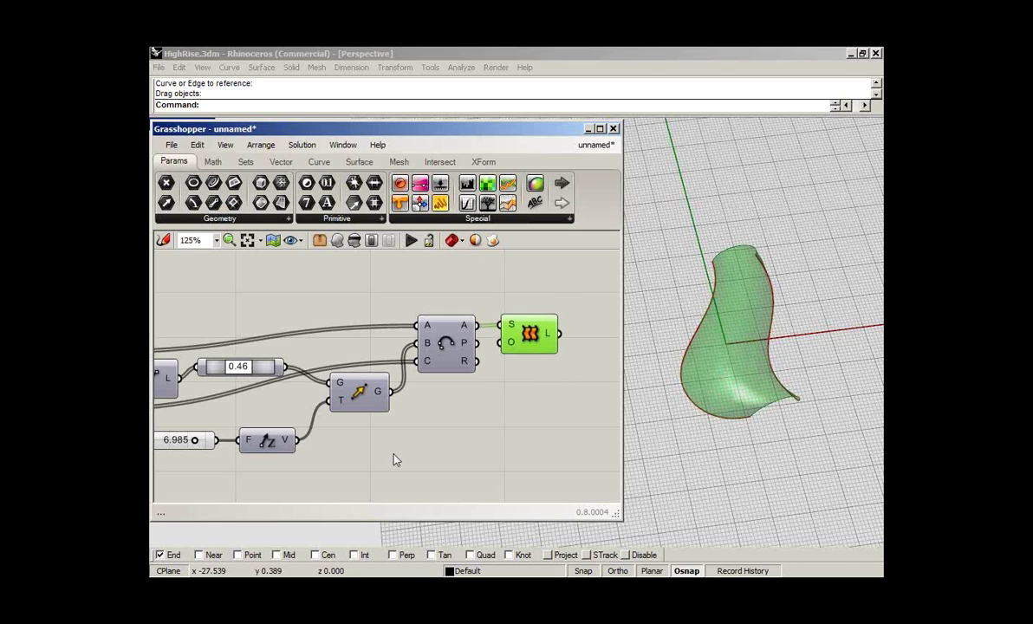
pyautogui.click(522, 412)
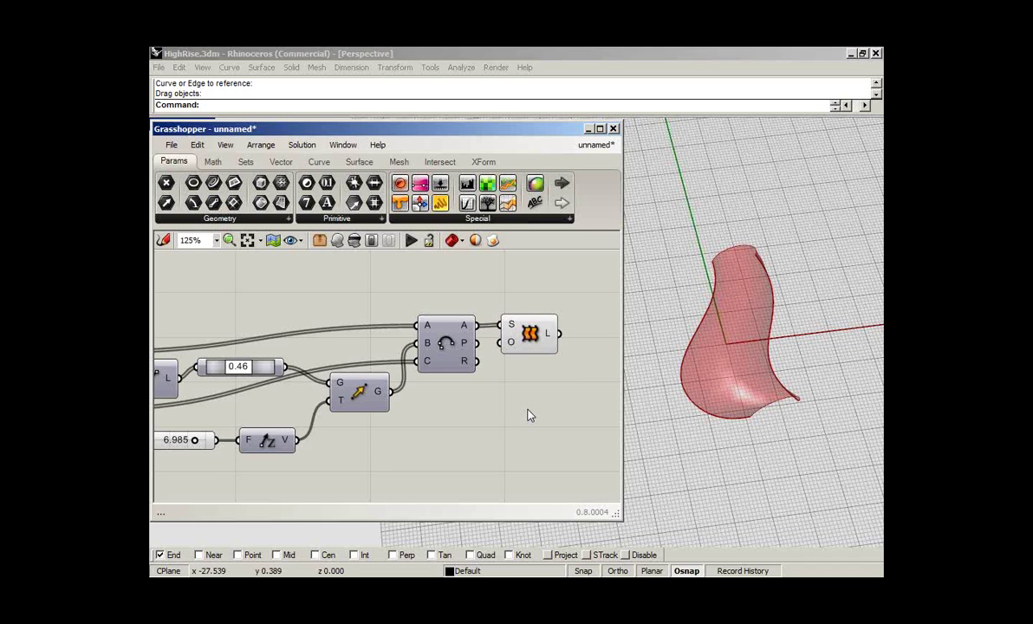
# Switch to the open definition containing the black-and-white image sampler, and frame its components and circle pattern
pyautogui.click(595, 147)
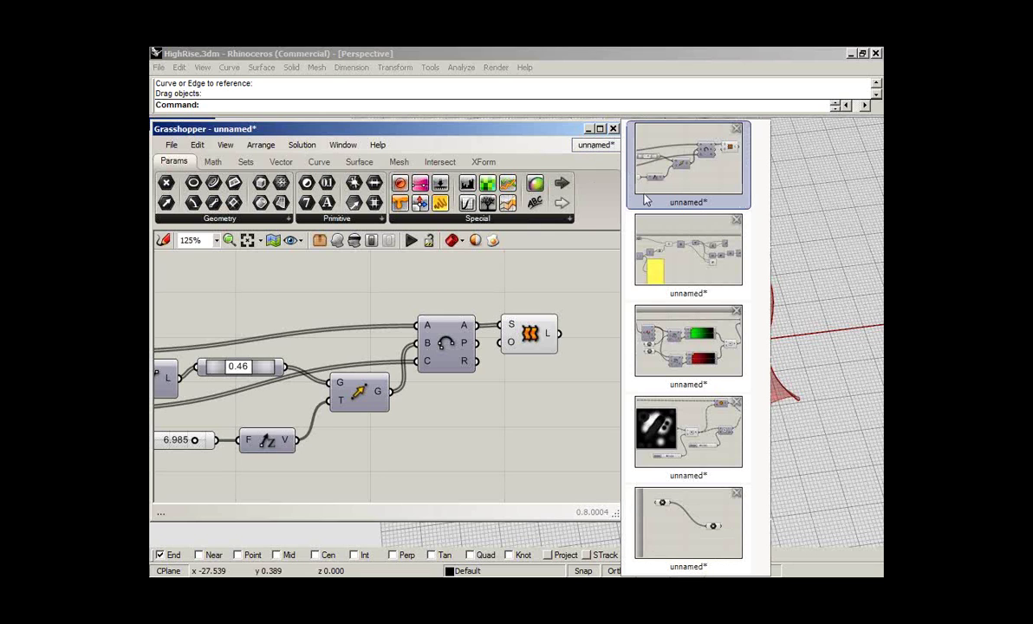
pyautogui.click(708, 427)
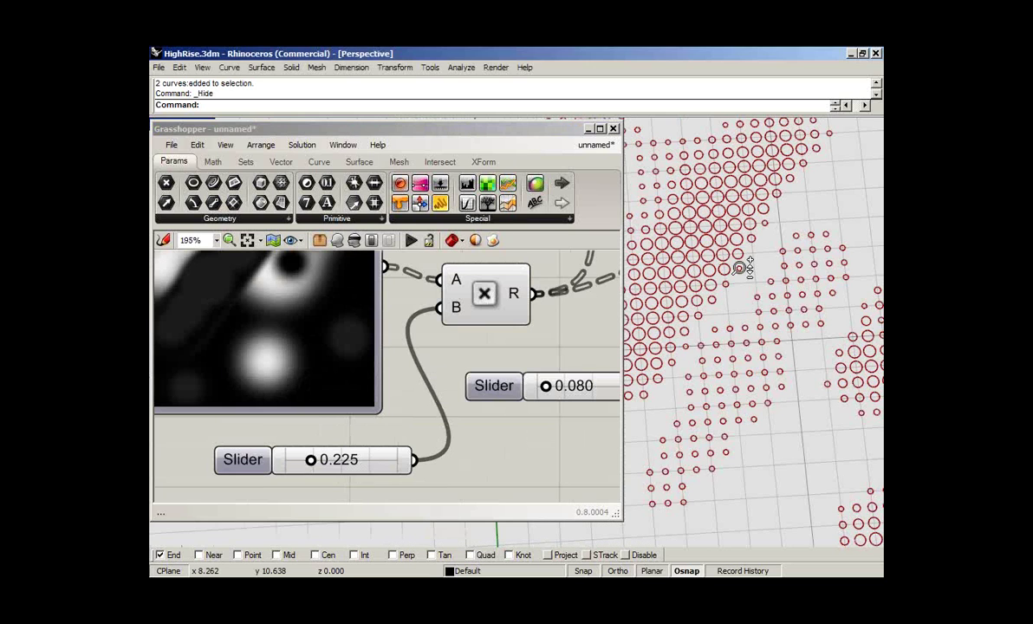
pyautogui.keyDown('ctrl'); pyautogui.moveTo(740, 268); pyautogui.dragTo(736, 360, button='right'); pyautogui.keyUp('ctrl')
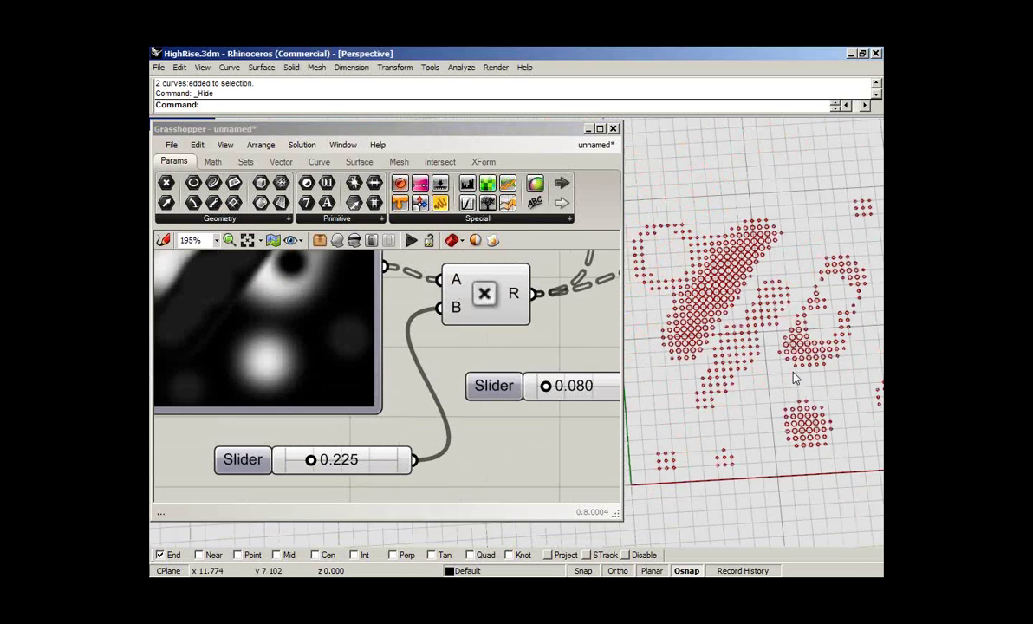
pyautogui.moveTo(508, 398); pyautogui.dragTo(506, 400, button='right')
pyautogui.scroll(-5, 506, 401)
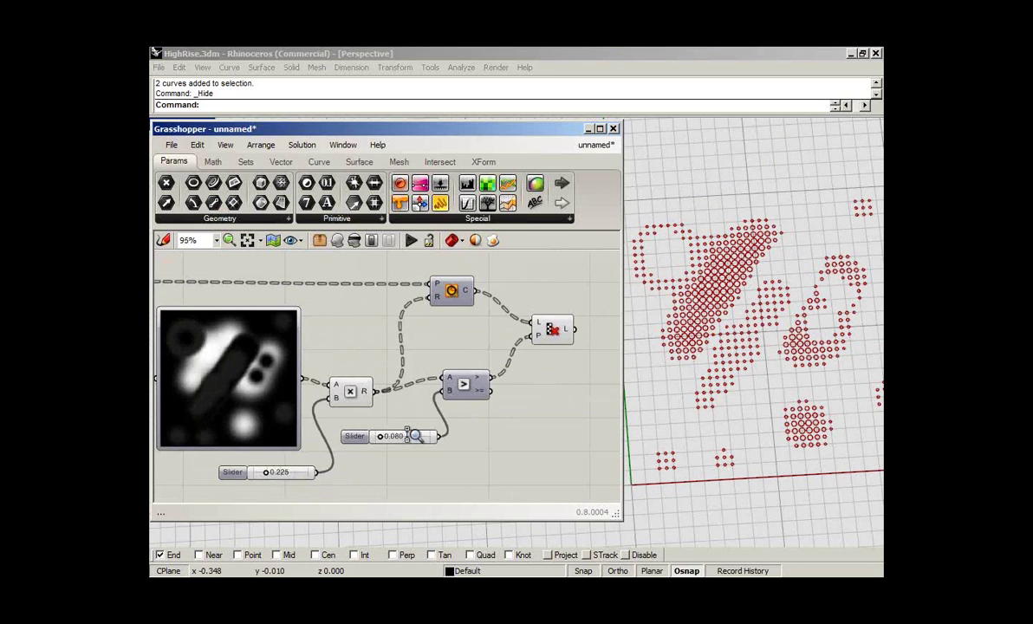
pyautogui.scroll(1, 417, 436)
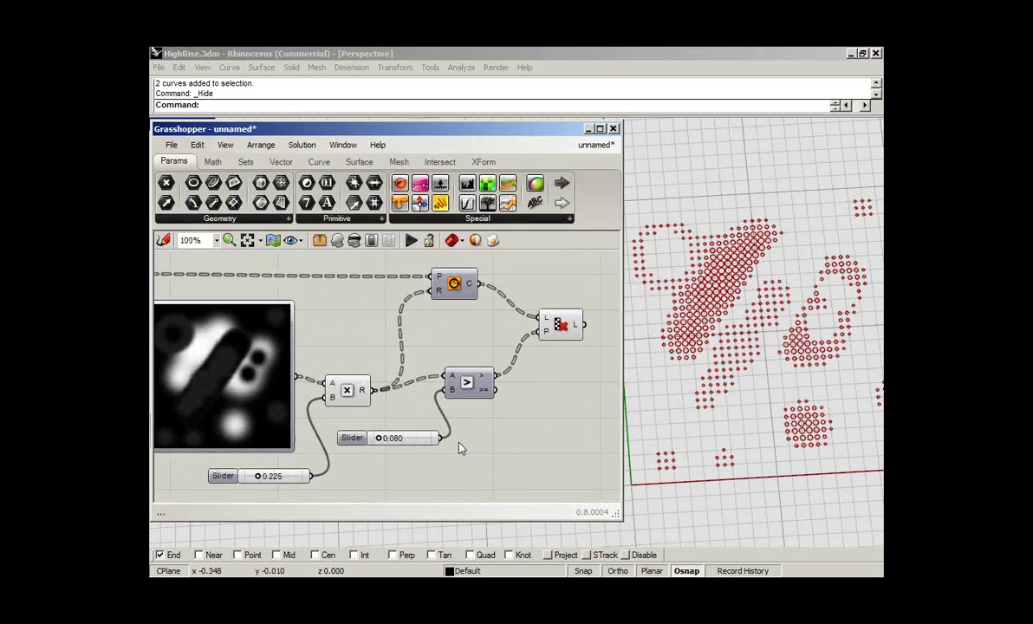
# Narrow the Grasshopper window and fit more of the circle pattern into the Perspective viewport
pyautogui.moveTo(617, 516); pyautogui.dragTo(598, 513)
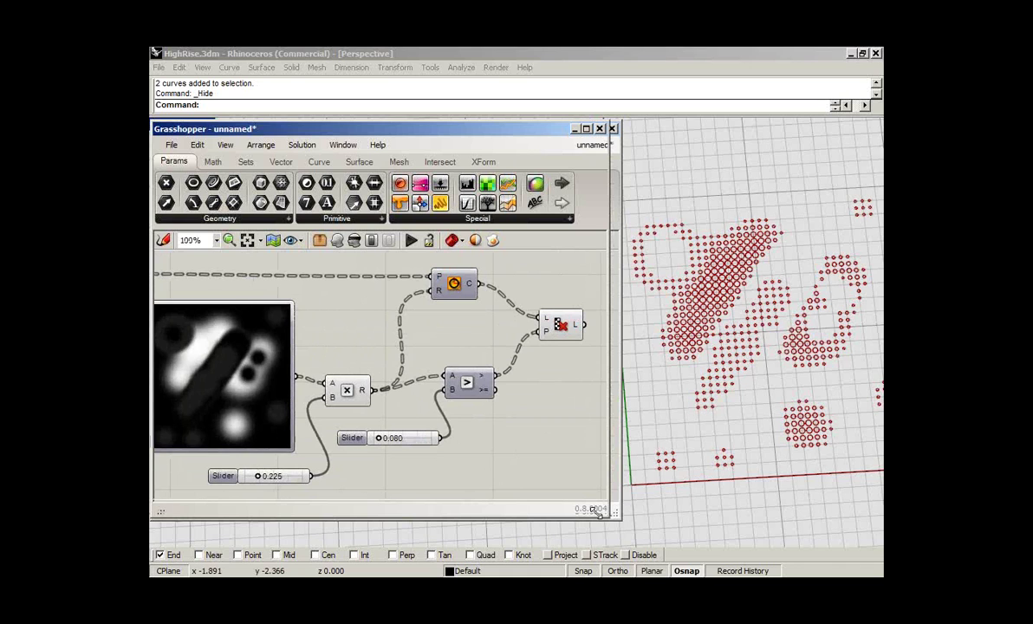
pyautogui.moveTo(596, 514); pyautogui.dragTo(591, 513)
pyautogui.scroll(-2, 715, 380)
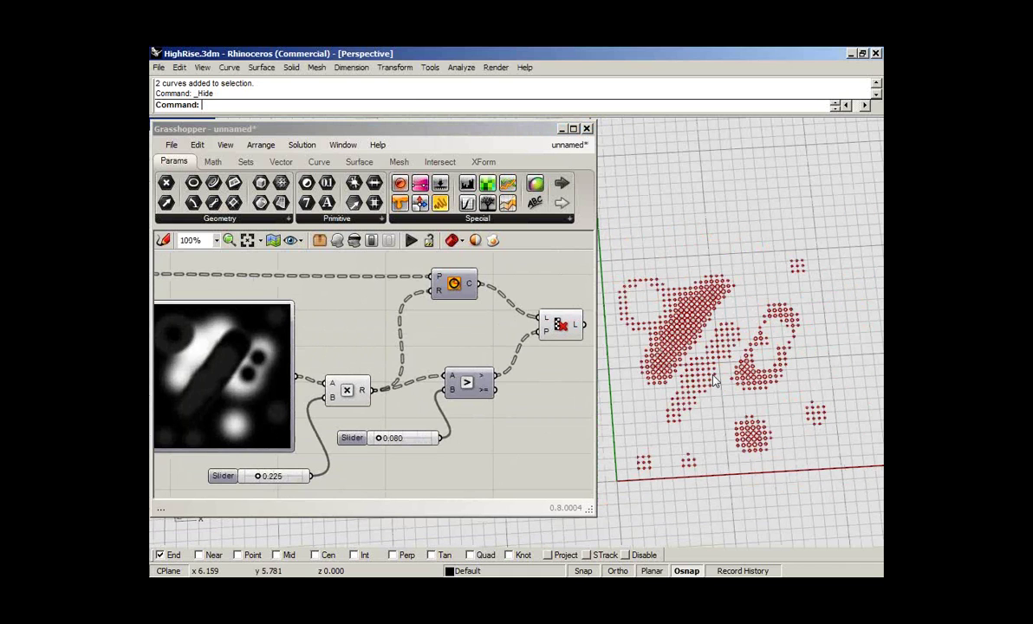
# Narrow the Grasshopper window further to leave more room for the circle pattern in the Perspective viewport
pyautogui.scroll(2, 715, 381)
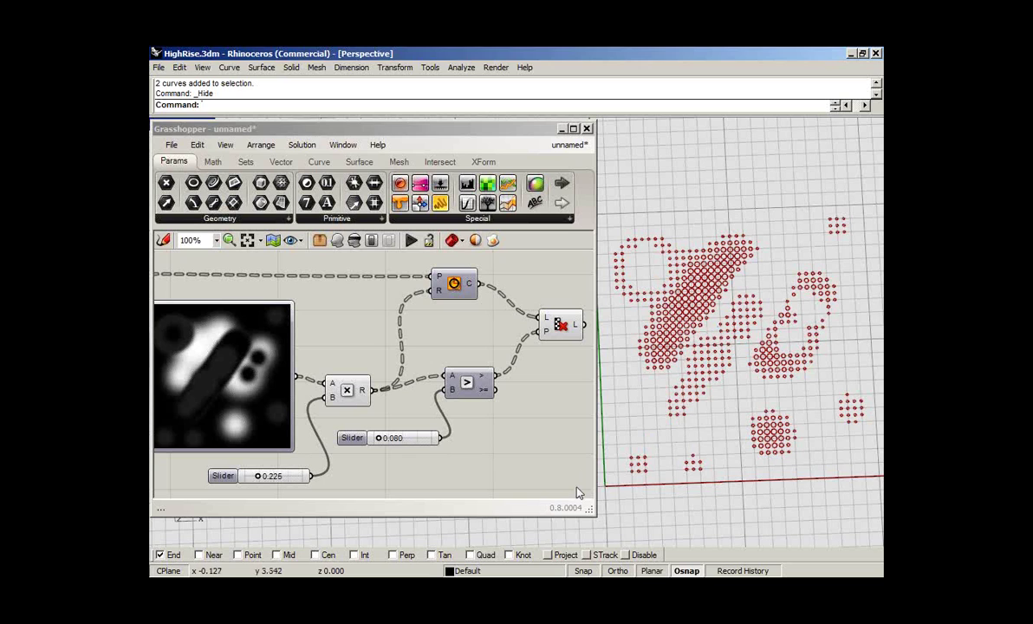
pyautogui.click(587, 507)
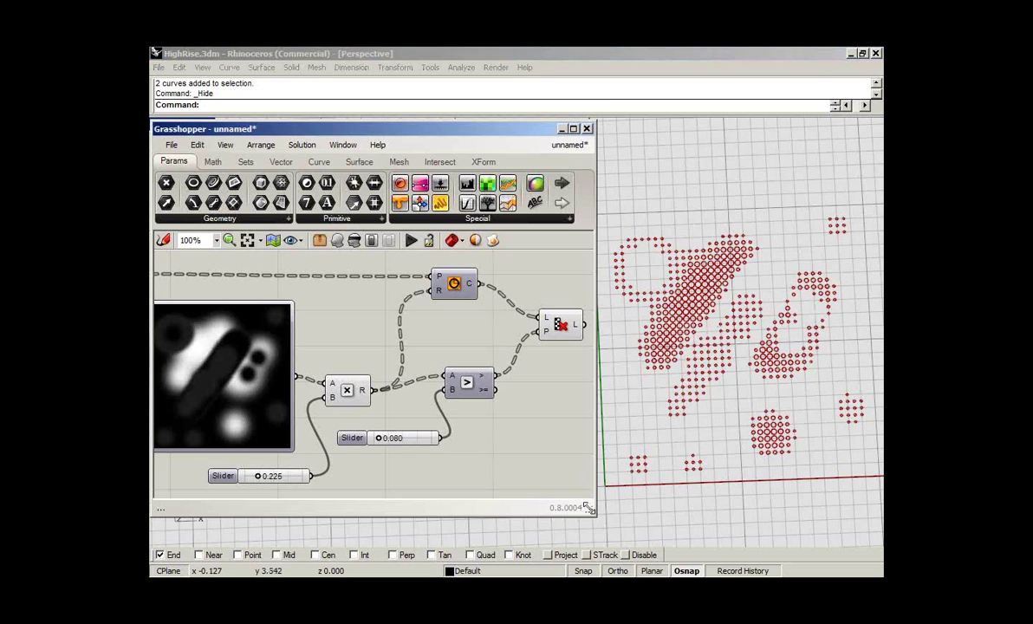
pyautogui.moveTo(587, 506); pyautogui.dragTo(535, 487)
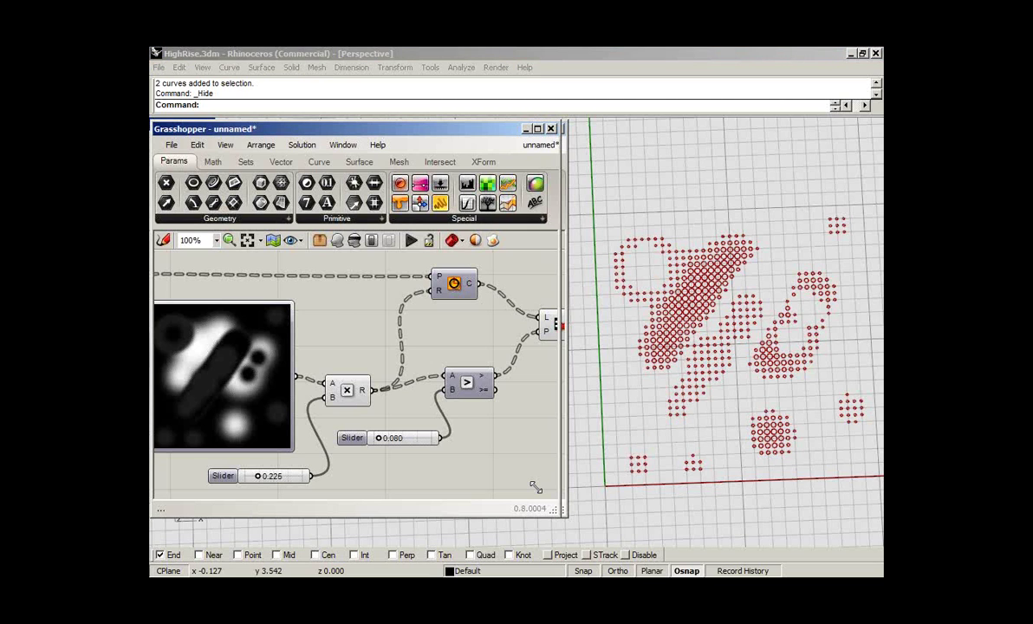
pyautogui.moveTo(535, 488); pyautogui.dragTo(572, 518)
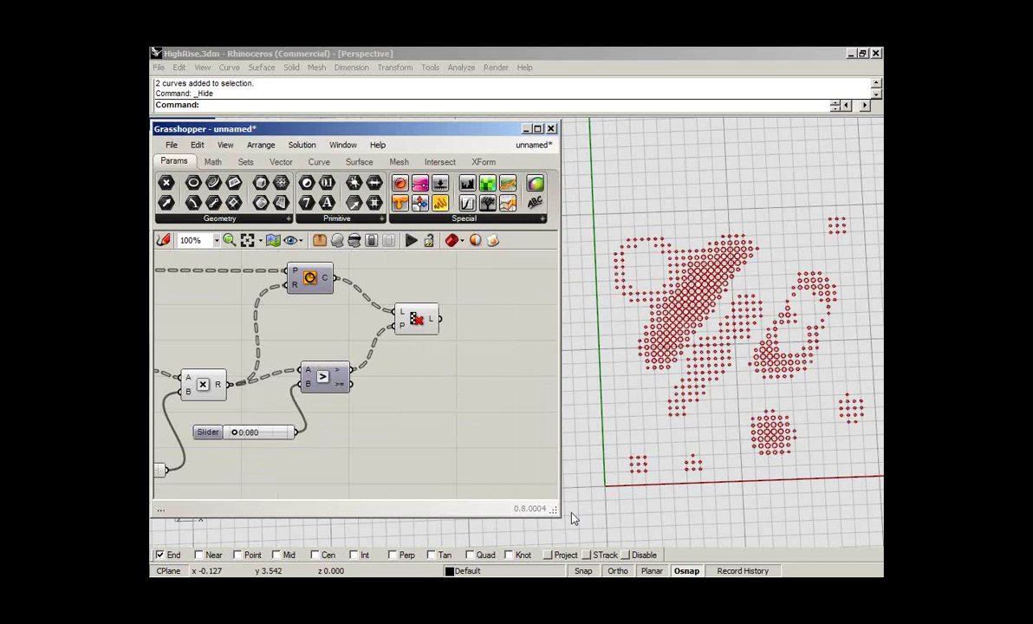
pyautogui.moveTo(559, 516); pyautogui.dragTo(494, 513)
# Draw one rectangular plane beneath the circle pattern and a second, smaller plane on the empty grid beyond it
pyautogui.keyDown('ctrl'); pyautogui.moveTo(719, 303); pyautogui.dragTo(719, 294, button='right'); pyautogui.keyUp('ctrl')
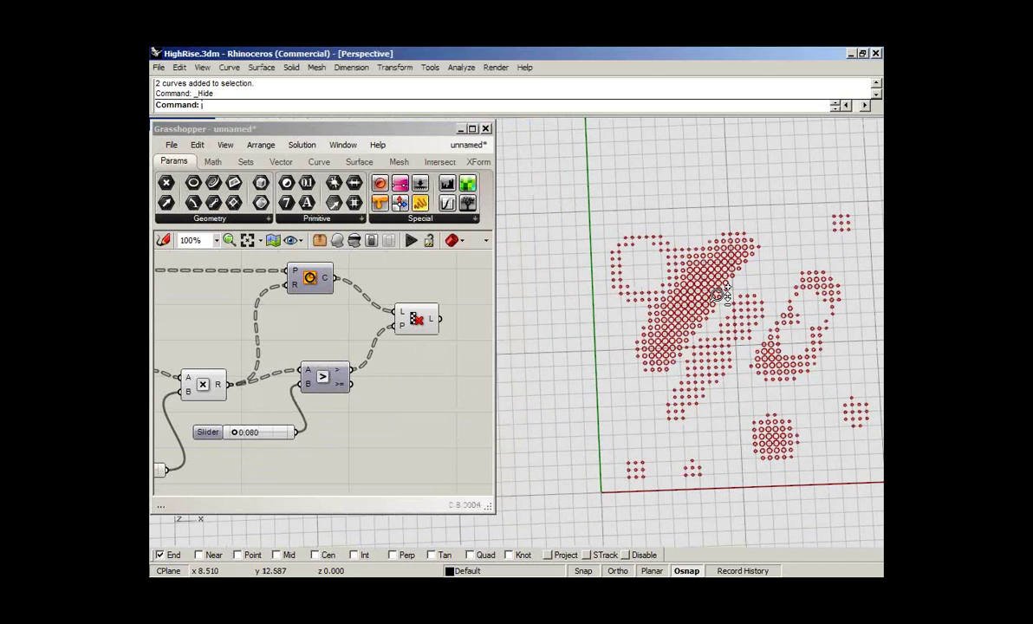
pyautogui.keyDown('ctrl'); pyautogui.moveTo(719, 295); pyautogui.dragTo(719, 329, button='right'); pyautogui.keyUp('ctrl')
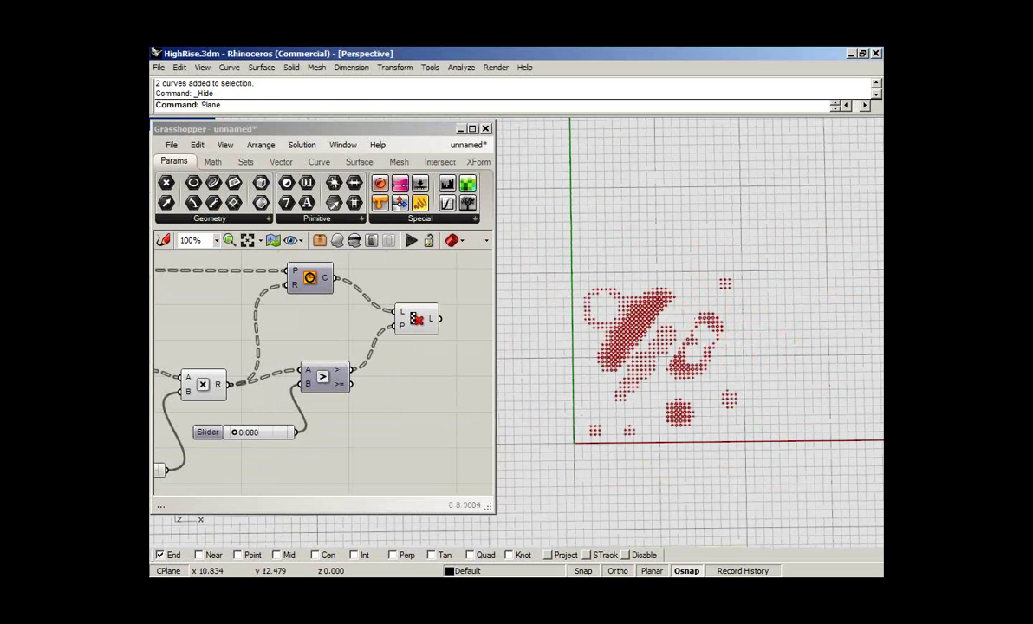
pyautogui.press('Return')
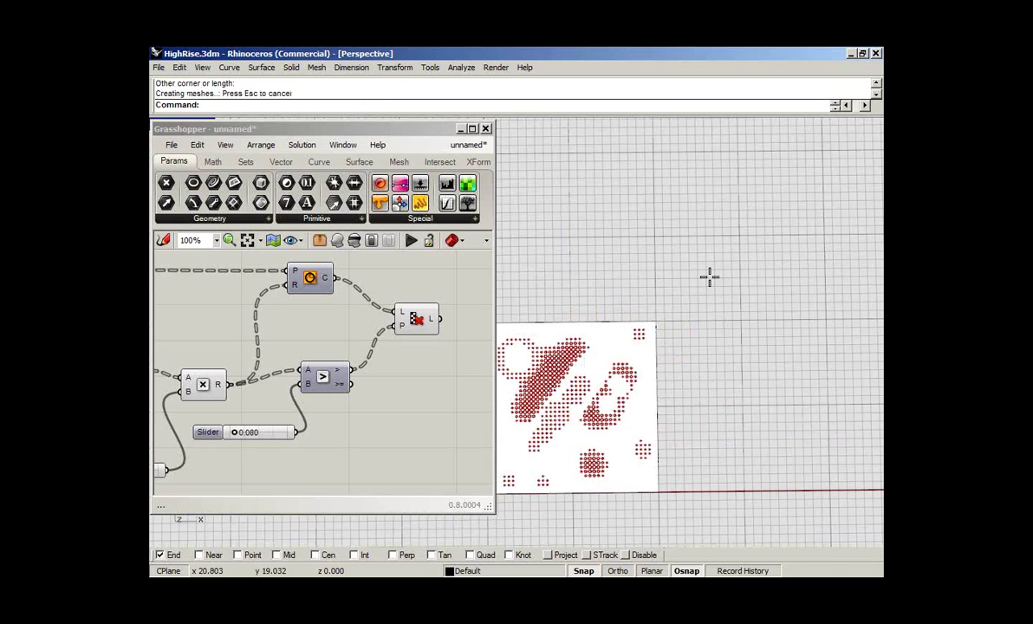
pyautogui.click(798, 193)
# Show the second plane's control points, raise the middle columns 5 units, and pull further points until the surface is wavy
pyautogui.click(767, 229)
pyautogui.press('F10')
pyautogui.moveTo(722, 183); pyautogui.dragTo(770, 337)
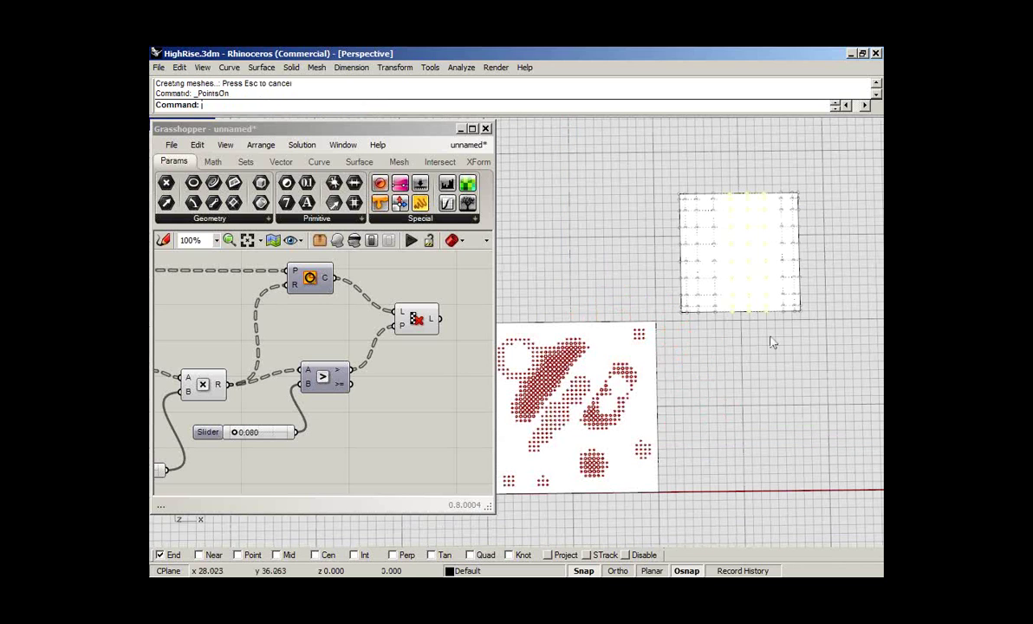
pyautogui.moveTo(773, 342); pyautogui.dragTo(763, 340, button='right')
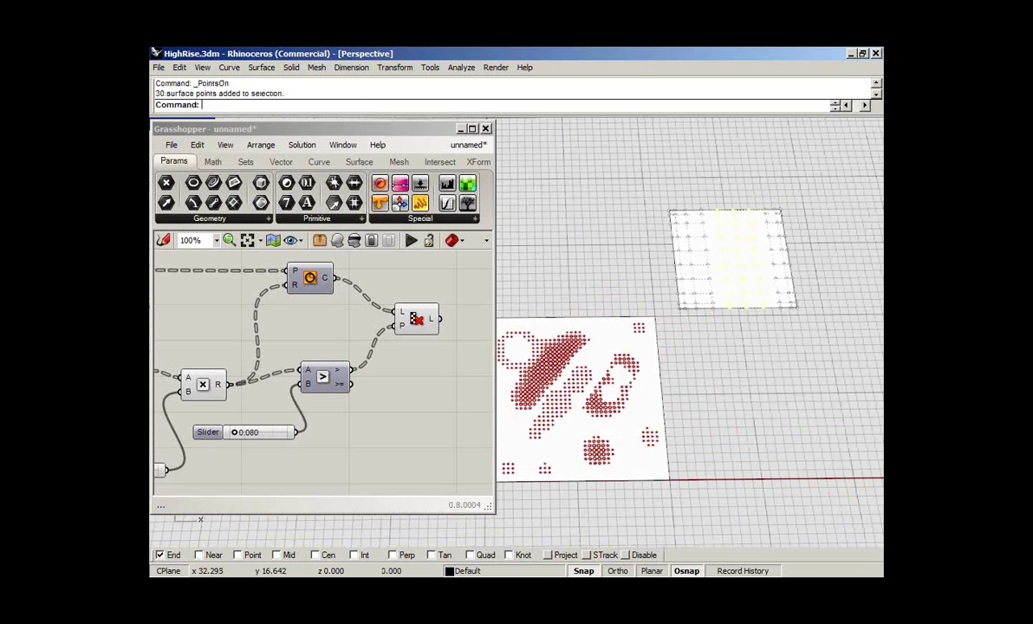
pyautogui.moveTo(763, 340); pyautogui.dragTo(766, 305, button='right')
pyautogui.keyDown('ctrl'); pyautogui.moveTo(754, 267); pyautogui.dragTo(805, 240); pyautogui.keyUp('ctrl')
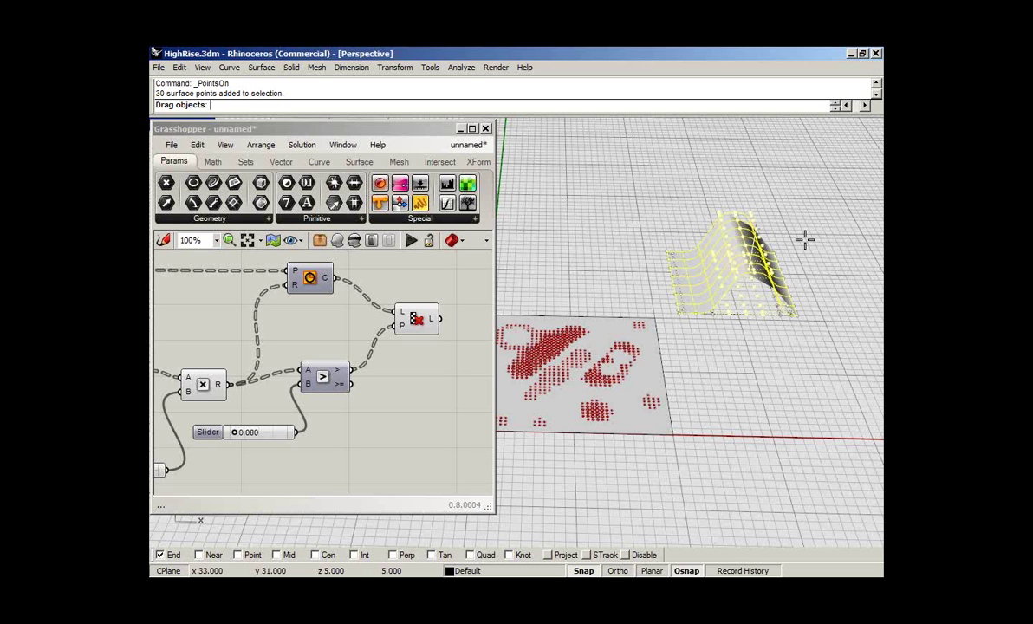
pyautogui.moveTo(806, 240); pyautogui.dragTo(750, 397, button='right')
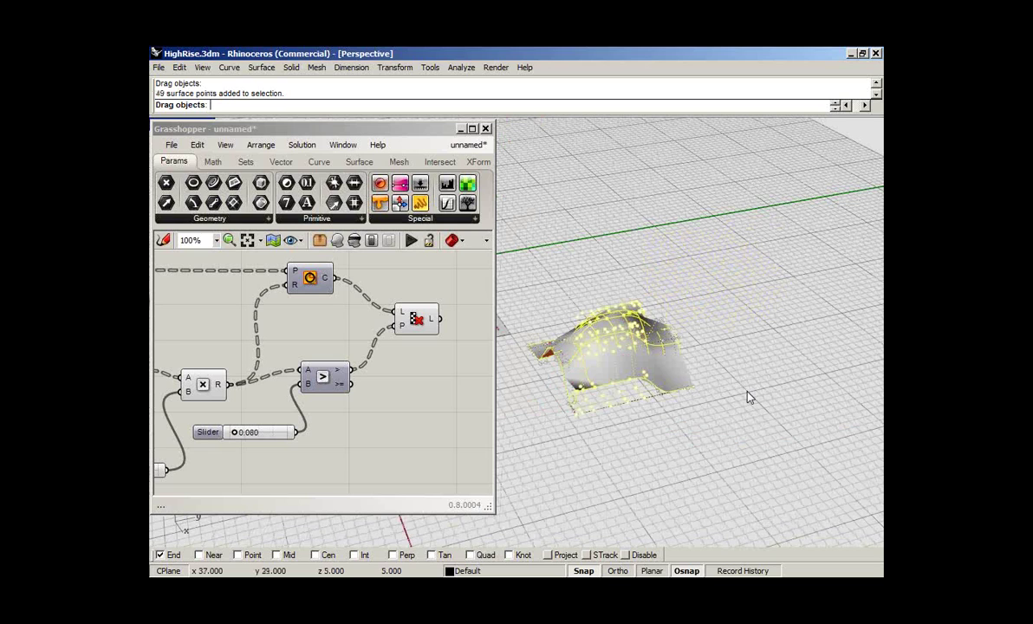
pyautogui.moveTo(745, 399); pyautogui.dragTo(618, 330, button='right')
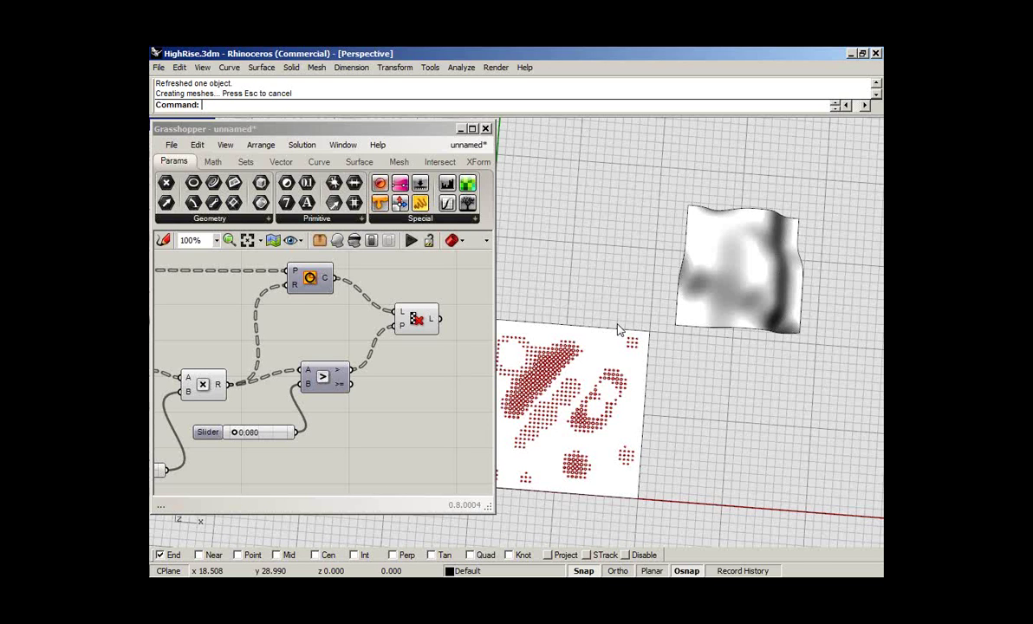
# Widen the Grasshopper window slightly and frame both the flat circle pattern and the wavy surface beside it
pyautogui.moveTo(618, 330); pyautogui.dragTo(746, 247, button='right')
pyautogui.click(752, 240)
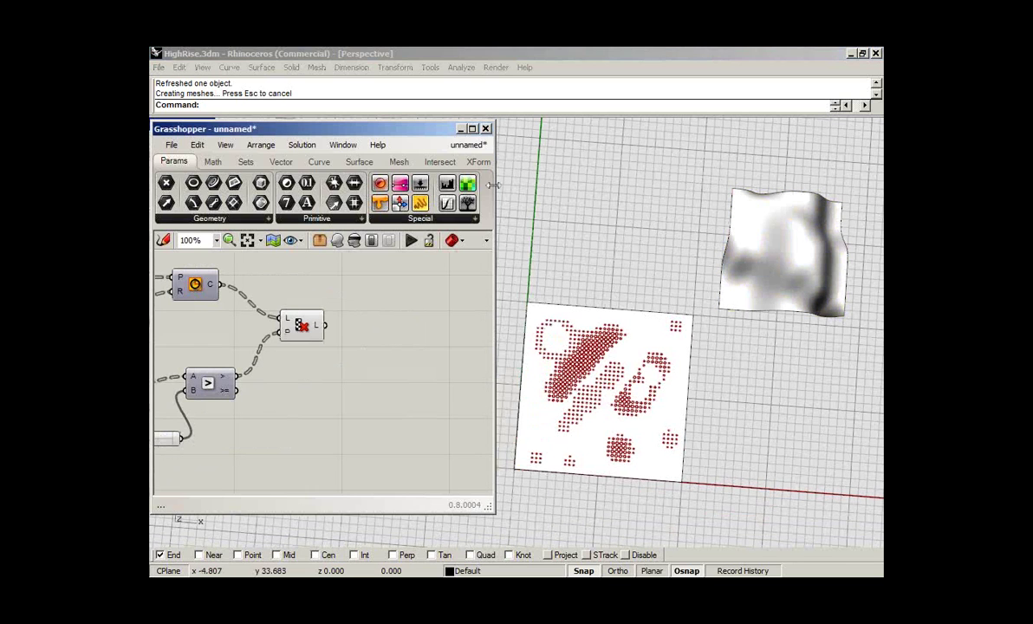
pyautogui.moveTo(494, 185); pyautogui.dragTo(536, 186)
pyautogui.keyDown('shift'); pyautogui.moveTo(625, 332); pyautogui.dragTo(653, 330, button='right'); pyautogui.keyUp('shift')
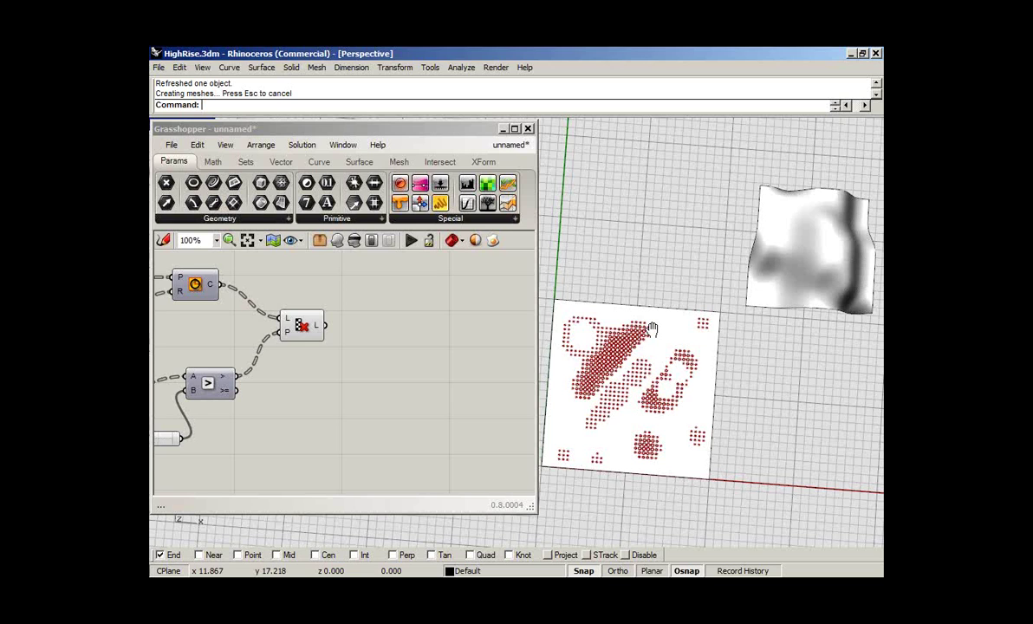
# Place a Surface Morph component beside the cull component and inspect its geometry, reference and surface inputs
pyautogui.click(484, 162)
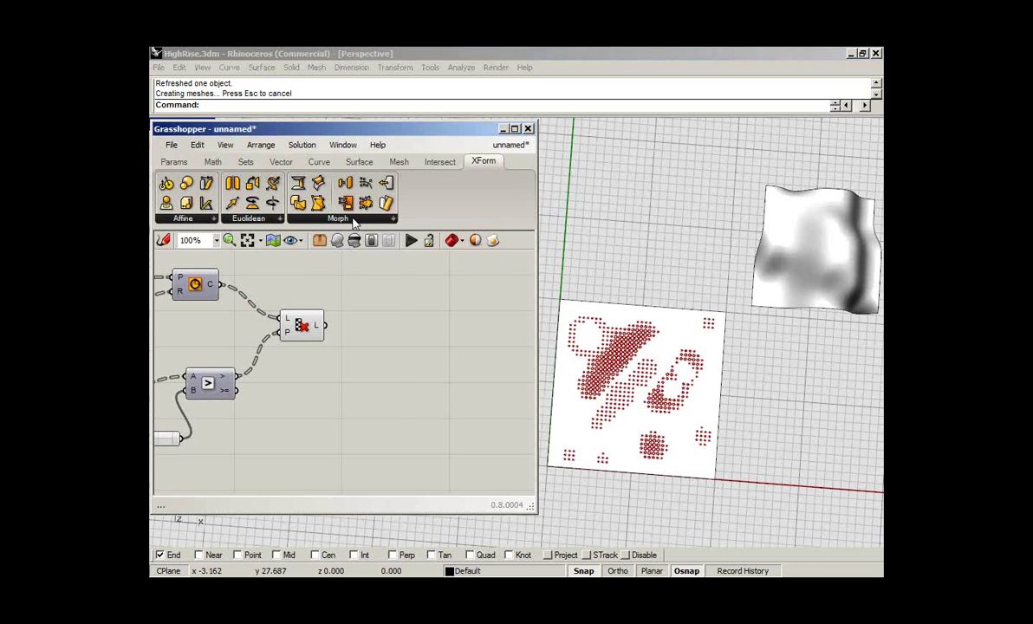
pyautogui.click(347, 218)
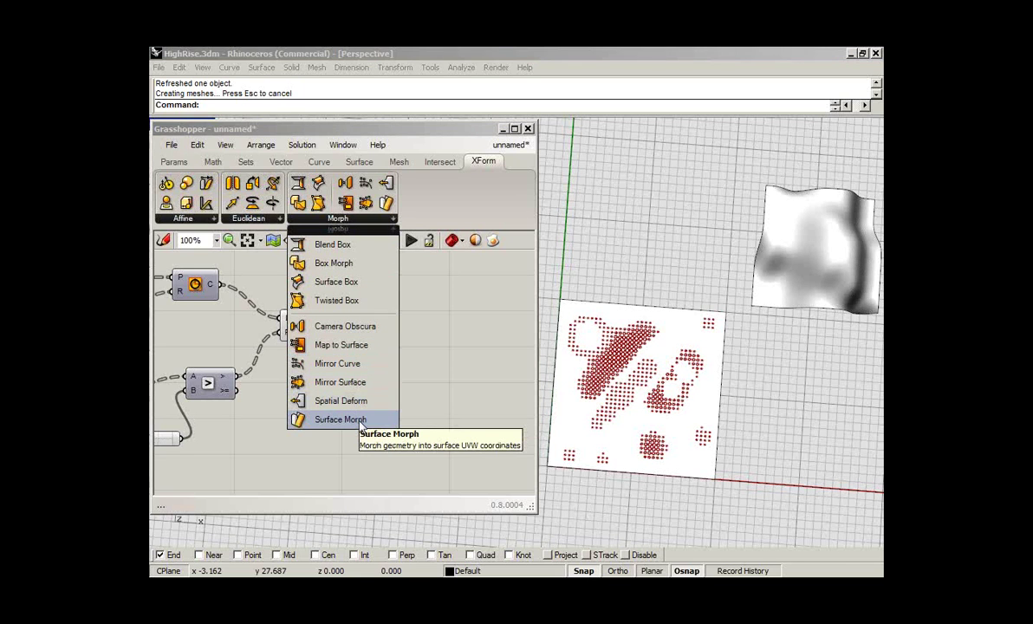
pyautogui.moveTo(362, 422); pyautogui.dragTo(414, 337)
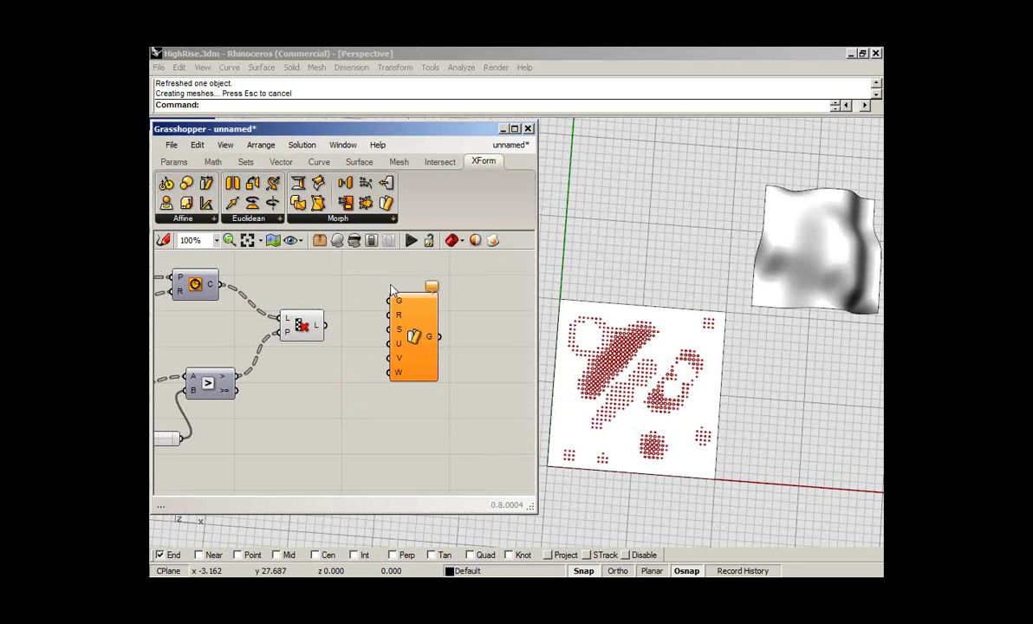
pyautogui.scroll(5, 392, 290)
pyautogui.scroll(-1, 401, 297)
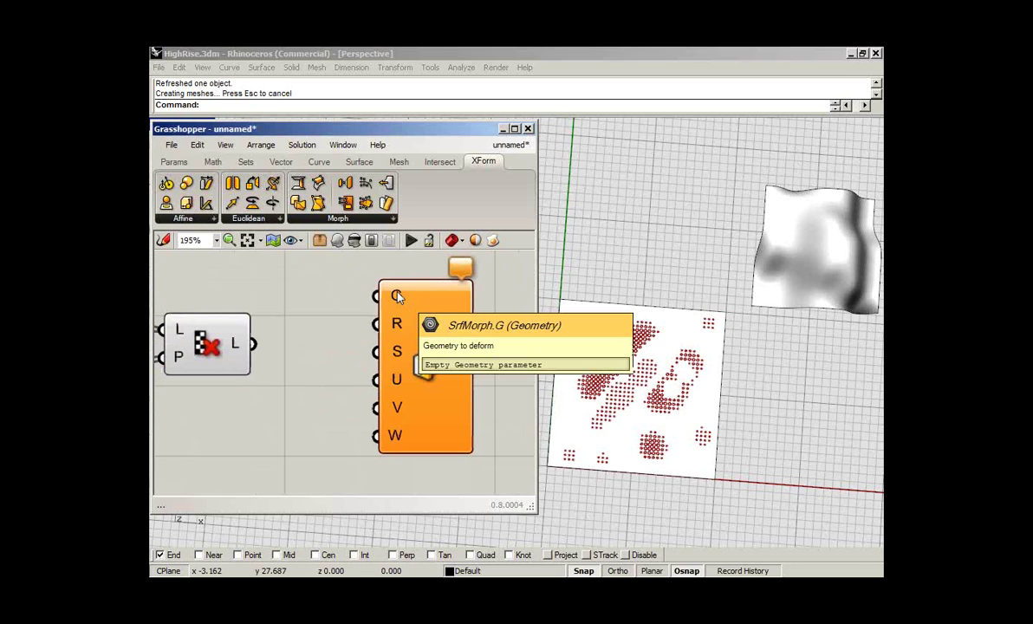
pyautogui.moveTo(397, 326)
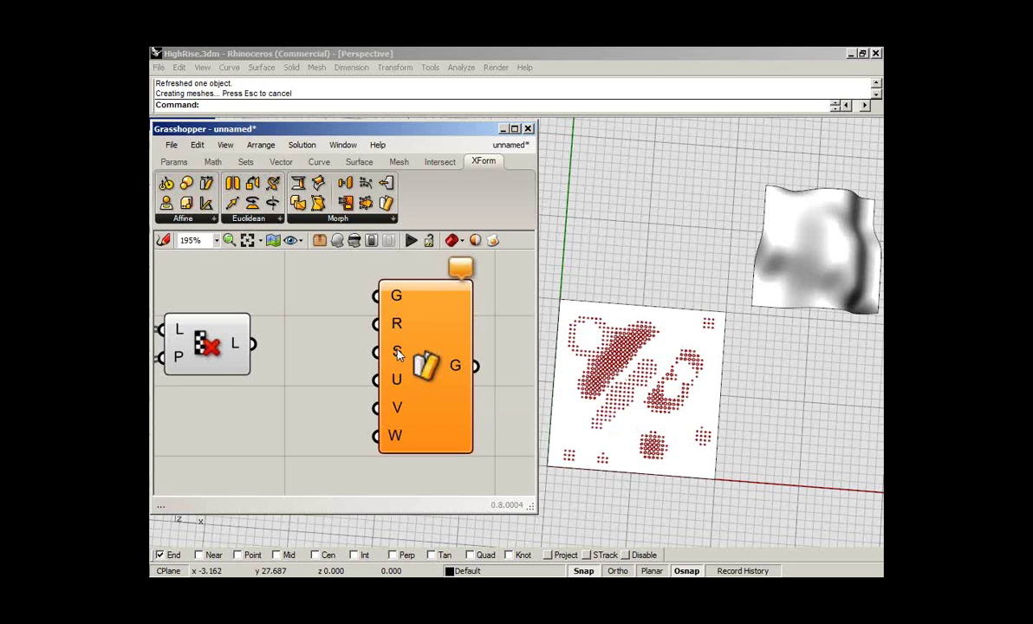
pyautogui.moveTo(398, 354)
# Delete the flat plane lying beneath the circle pattern
pyautogui.click(682, 326)
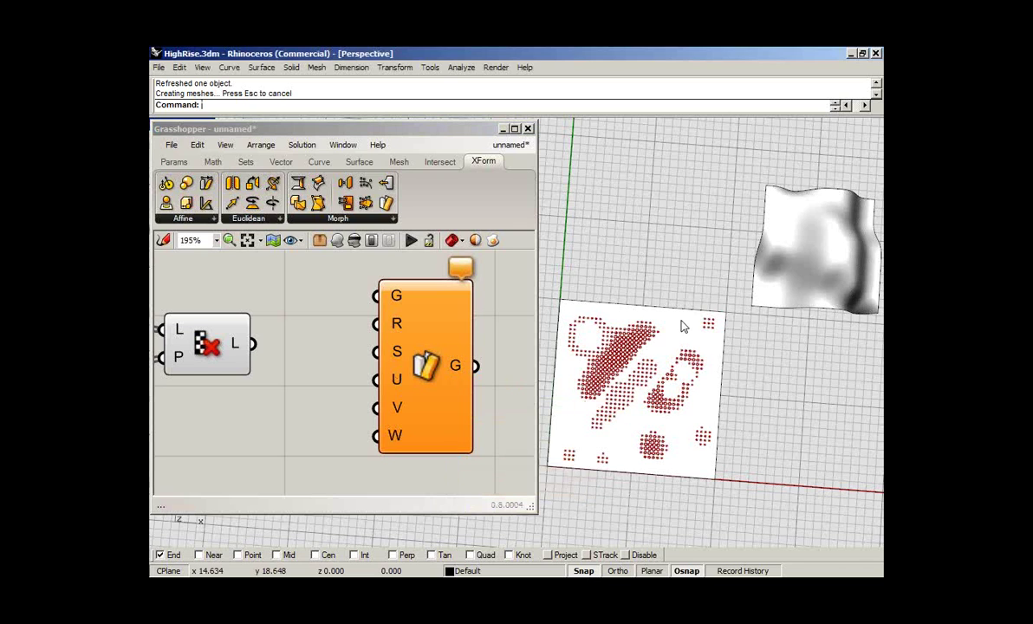
pyautogui.click(682, 326)
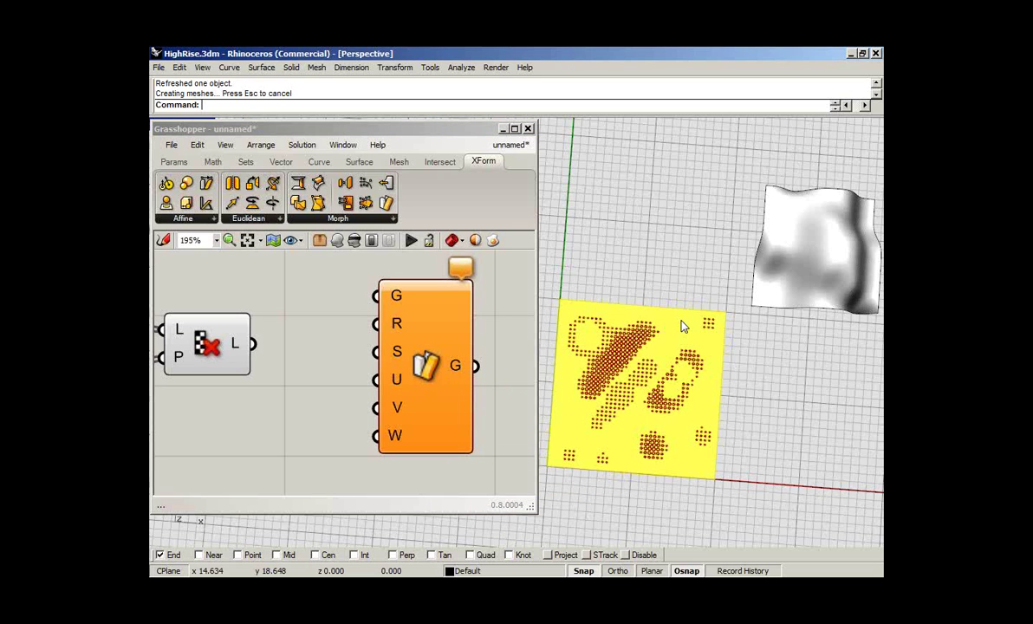
pyautogui.press('Delete')
# Feed the culled circles into Surface Morph's geometry input, enclose them with a reference box, and reference the wavy surface as target
pyautogui.moveTo(253, 344); pyautogui.dragTo(376, 296)
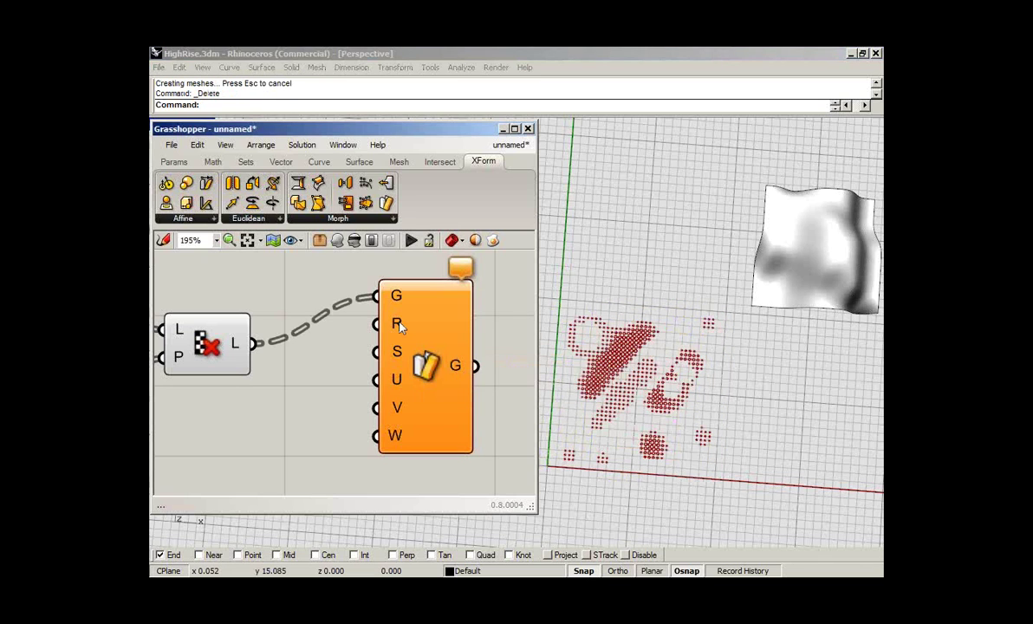
pyautogui.rightClick(399, 325)
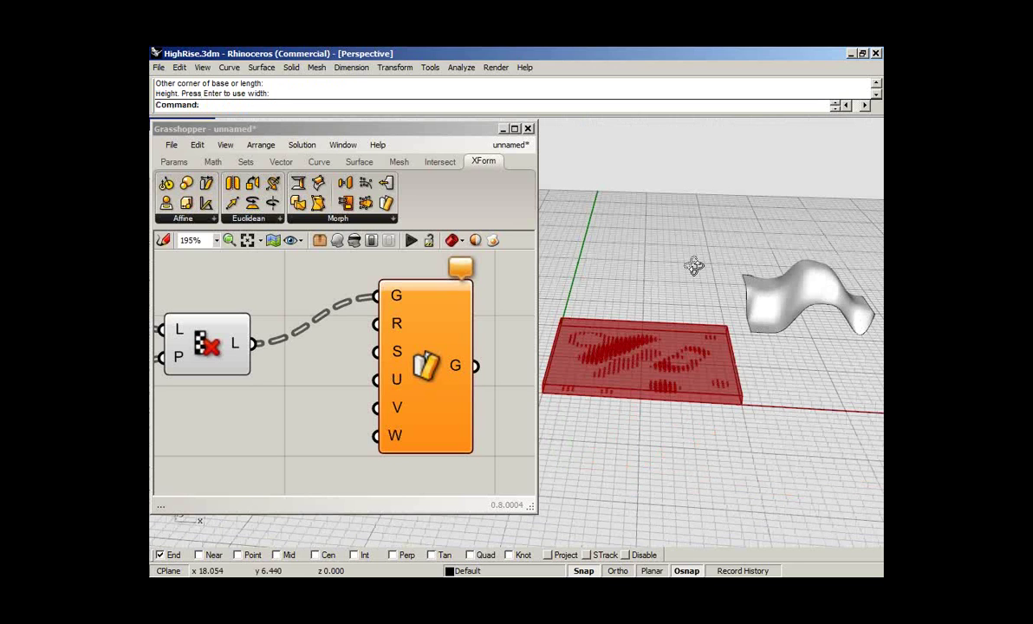
pyautogui.moveTo(694, 266); pyautogui.dragTo(685, 313, button='right')
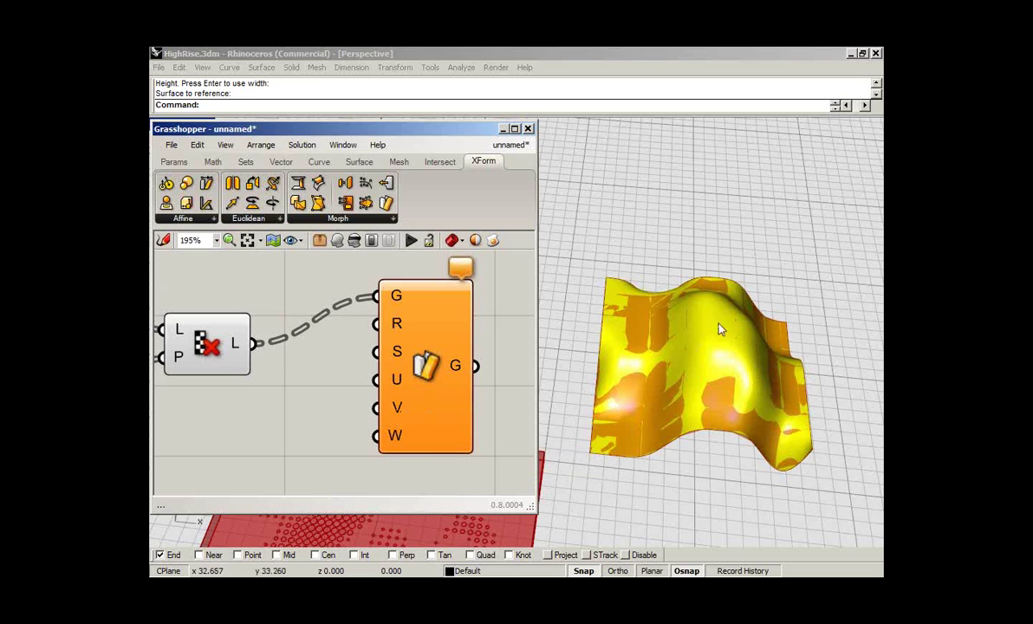
# Select the wavy surface in the viewport and collapse the Grasshopper window to its title bar
pyautogui.click(710, 263)
pyautogui.click(709, 257)
pyautogui.click(698, 300)
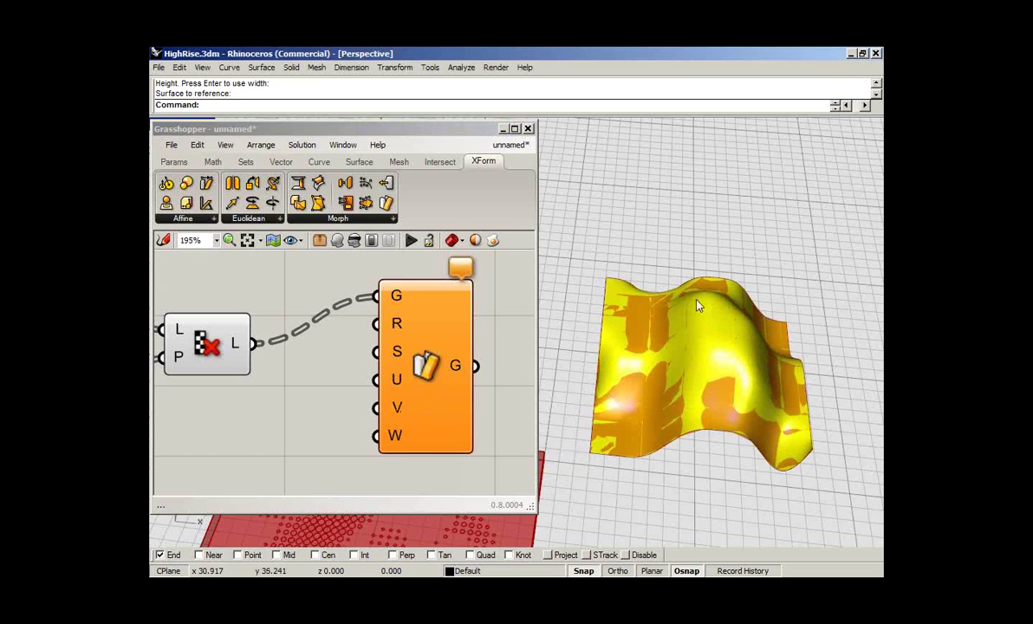
pyautogui.doubleClick(463, 130)
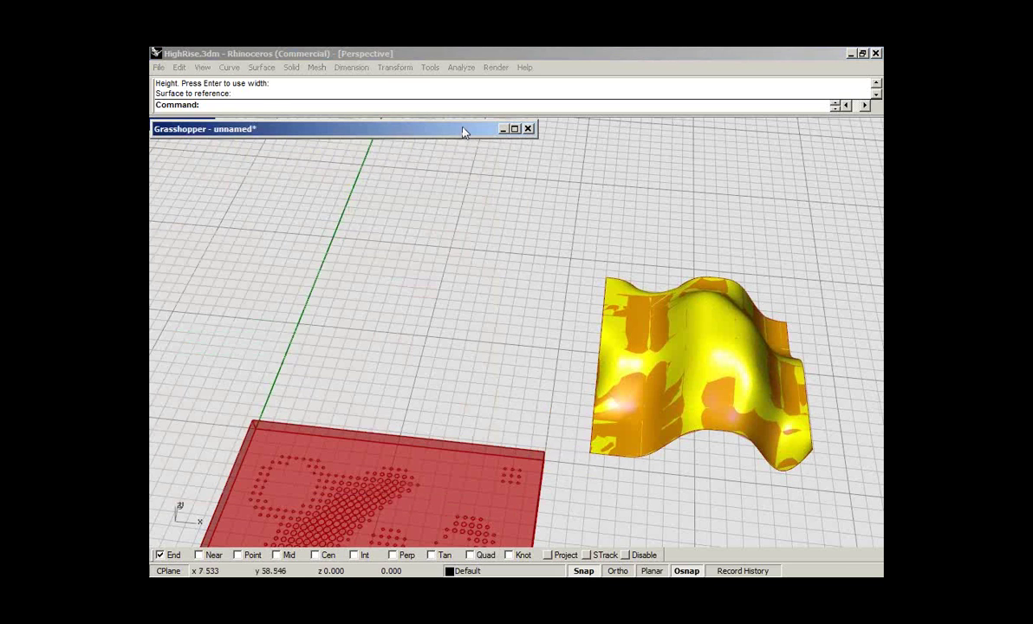
pyautogui.write('Repa')
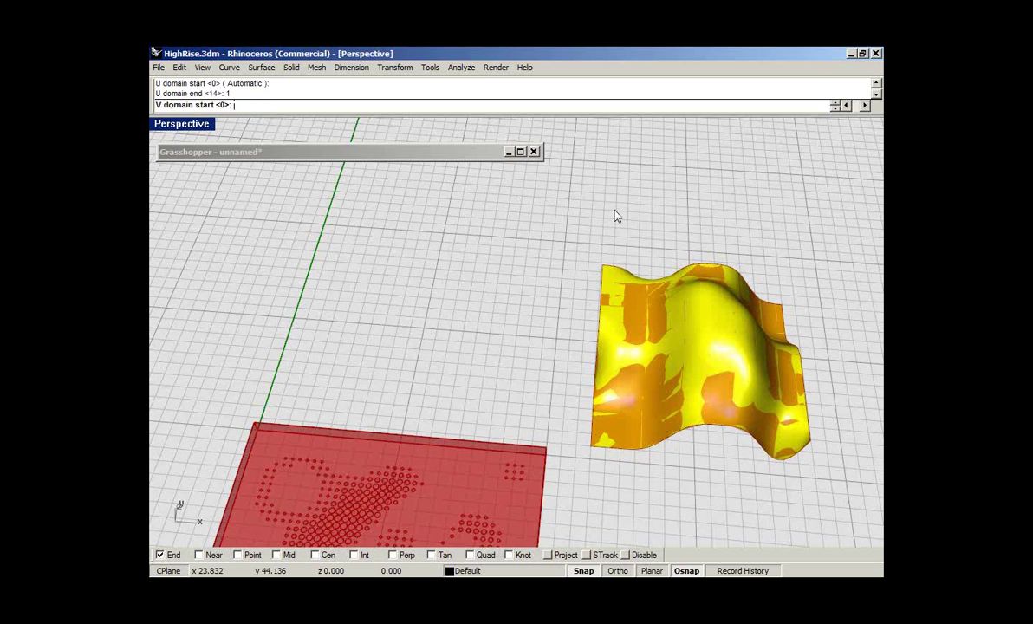
pyautogui.write('1')
pyautogui.press('Return')
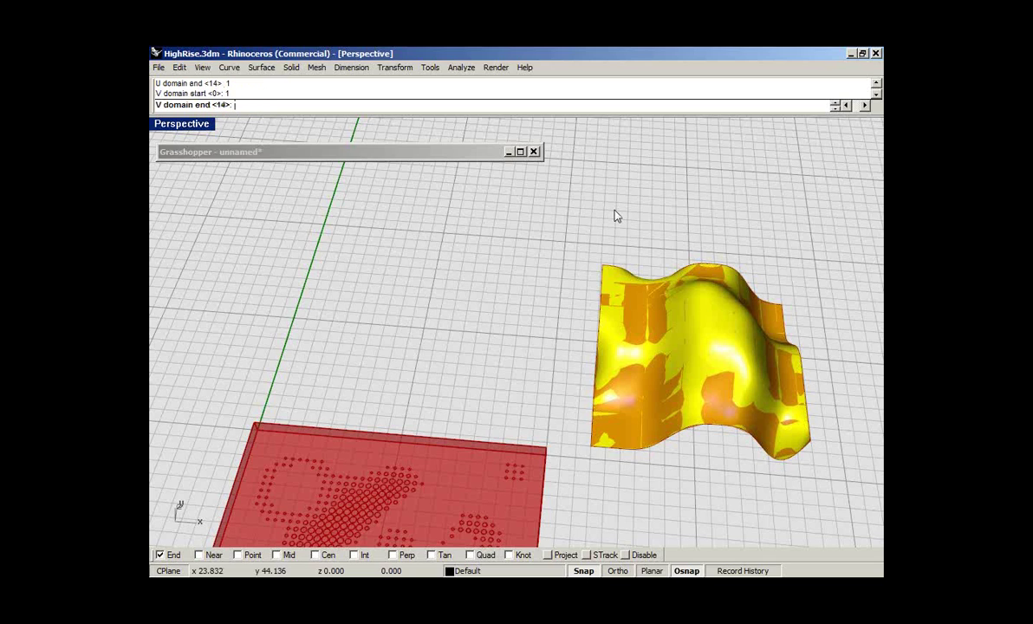
pyautogui.press('Return')
# Reparameterize the wavy surface so that its U and V domains both run from 0 to 1
pyautogui.press('Return')
pyautogui.press('Return')
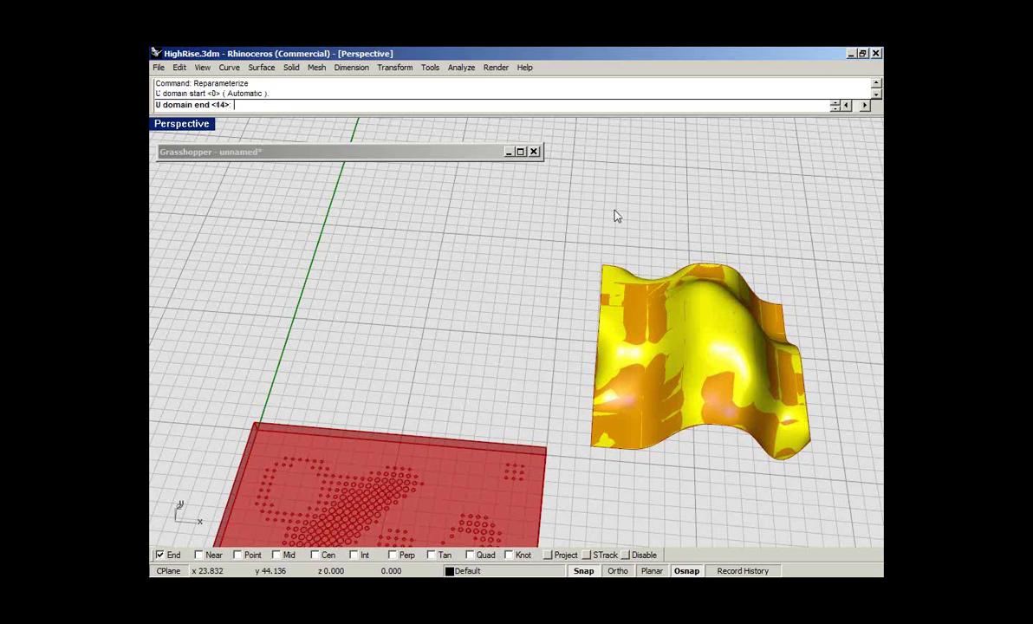
pyautogui.write('1')
pyautogui.press('Return')
pyautogui.write('1')
pyautogui.press('Return')
pyautogui.write('1')
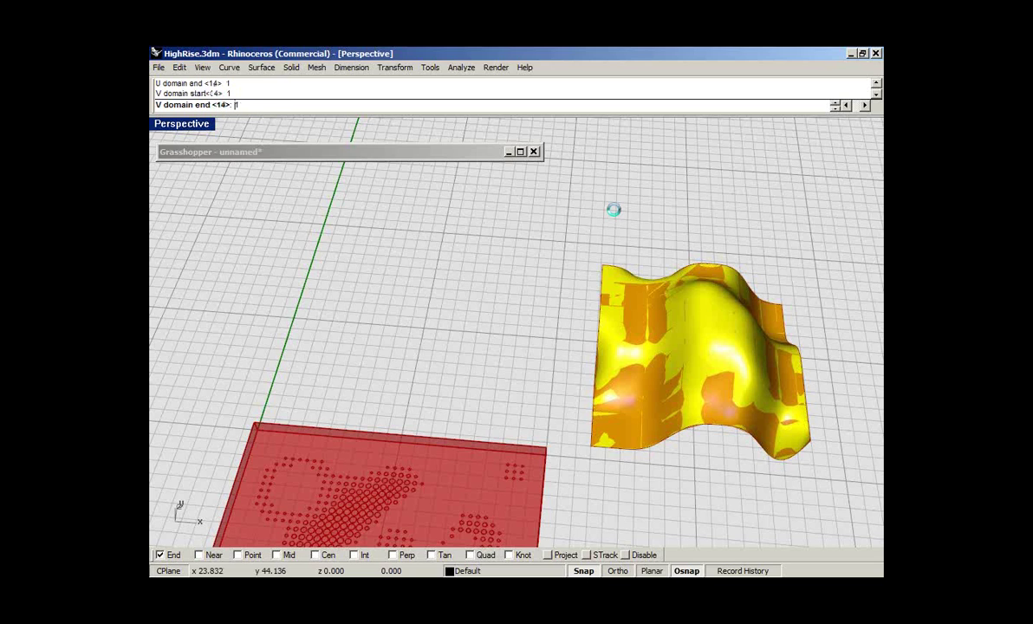
pyautogui.press('Return')
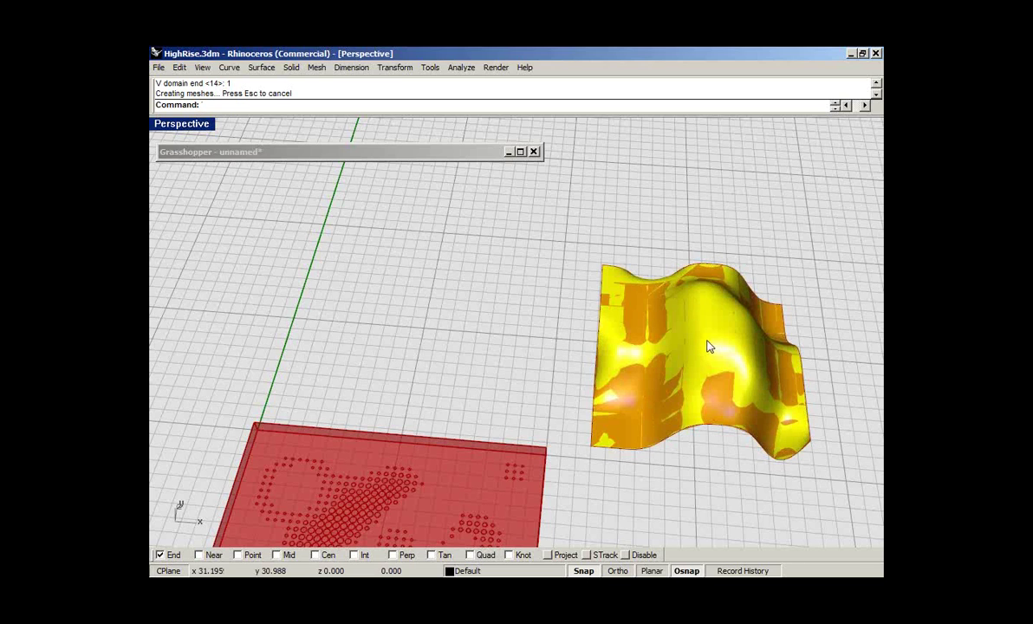
# Check the wavy surface's U and V domains in its object description, and restore the collapsed Grasshopper window
pyautogui.write('What')
pyautogui.press('Return')
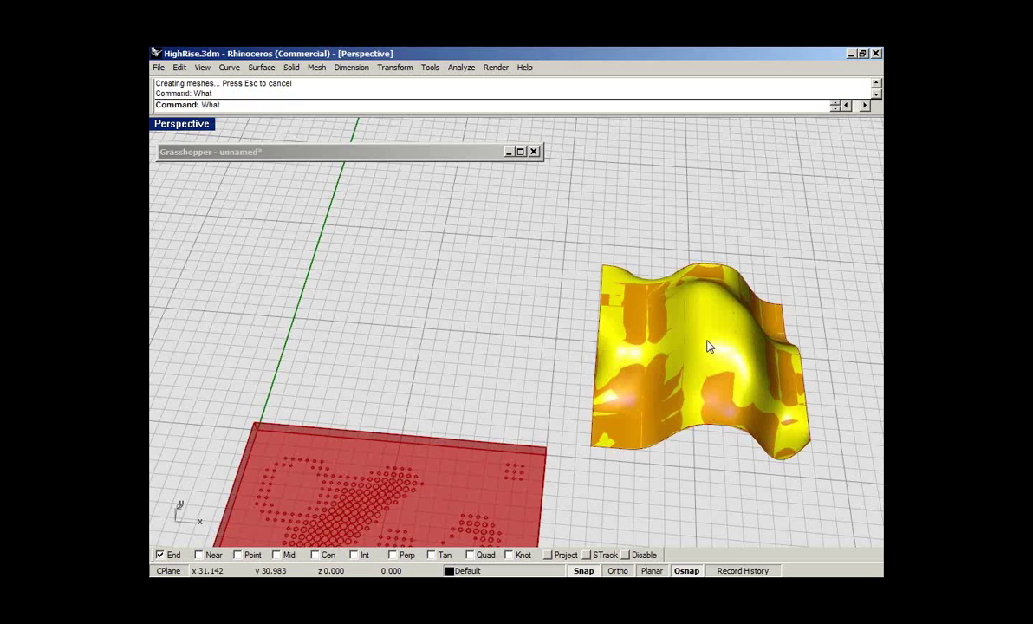
pyautogui.moveTo(439, 370); pyautogui.dragTo(488, 381)
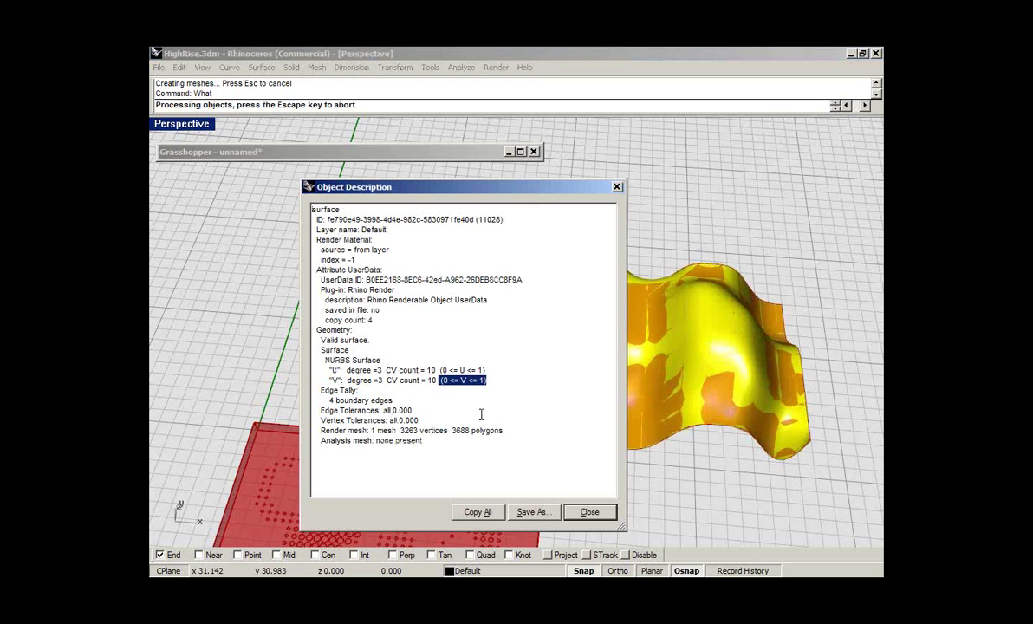
pyautogui.click(593, 512)
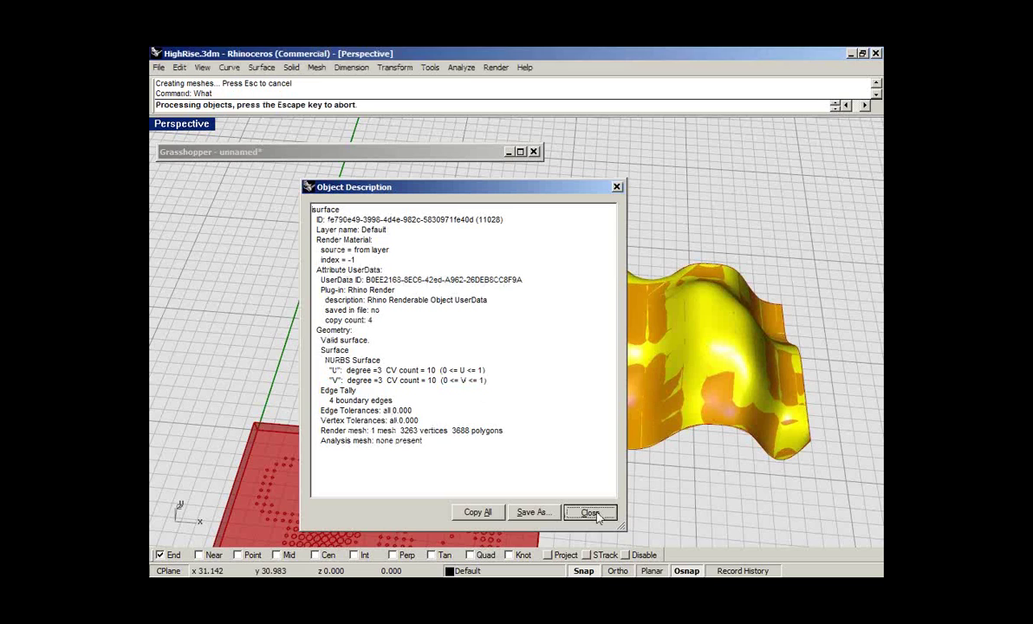
pyautogui.doubleClick(445, 156)
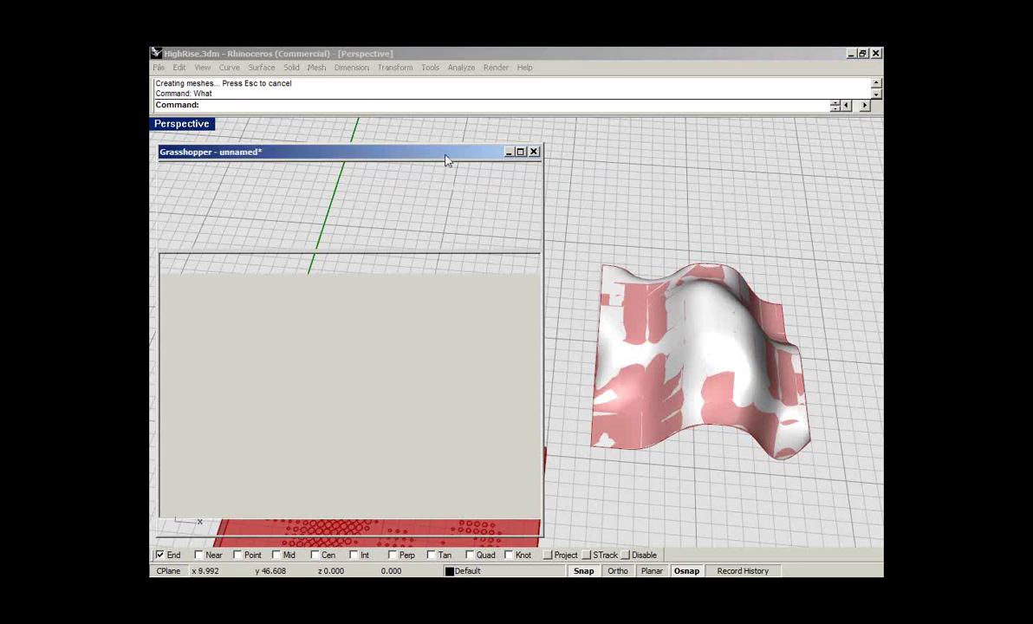
# Set the U and V domains of the Surface Morph component to 0 to 1
pyautogui.rightClick(402, 409)
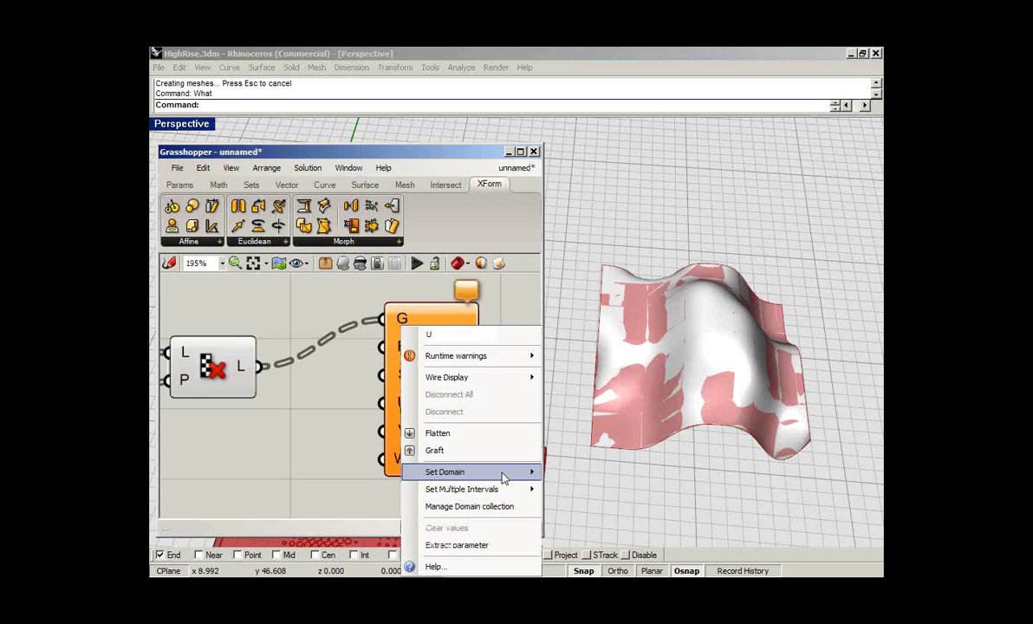
pyautogui.moveTo(504, 478)
pyautogui.write('0 to 1')
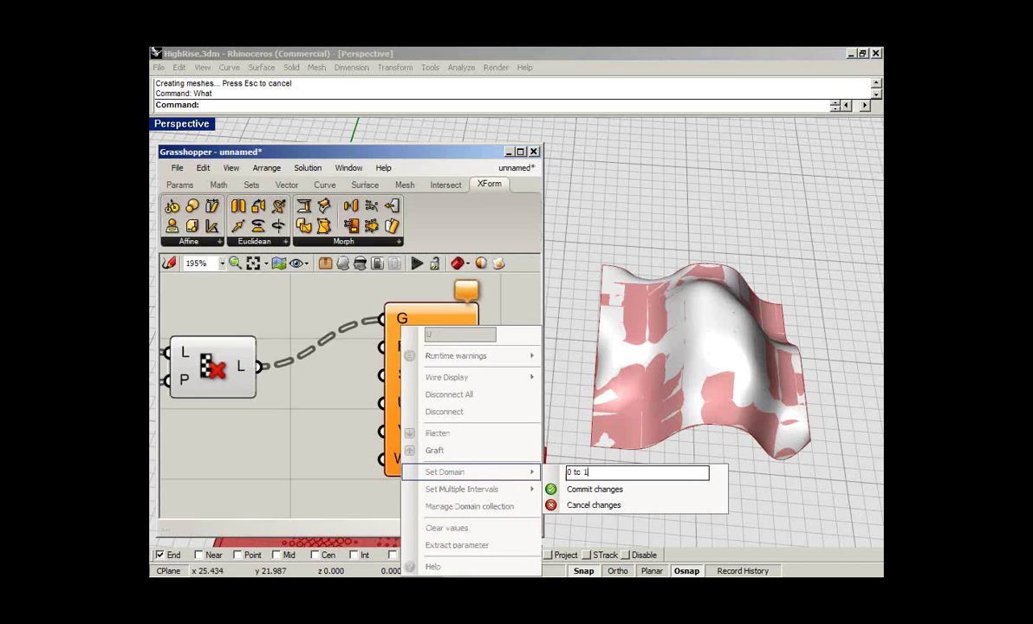
pyautogui.click(602, 490)
pyautogui.rightClick(403, 431)
pyautogui.moveTo(520, 472)
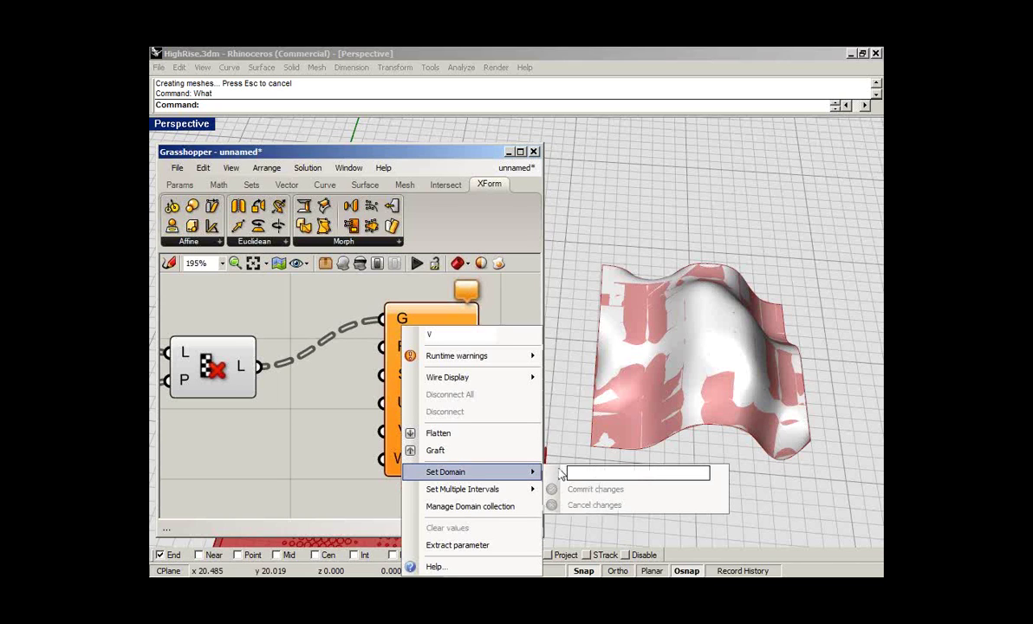
pyautogui.click(598, 472)
pyautogui.write('0 to 1')
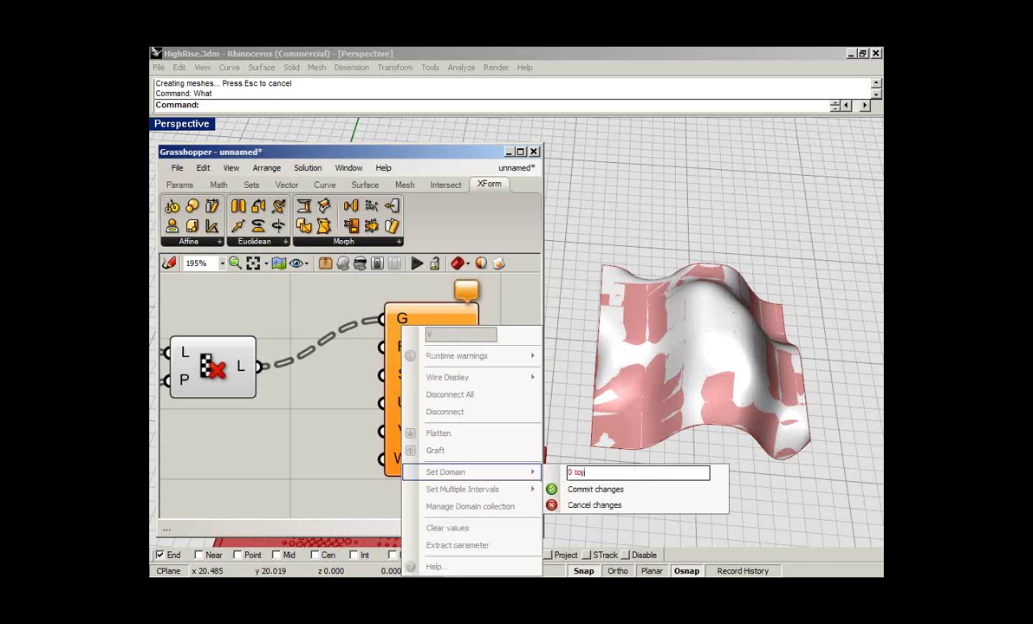
pyautogui.click(621, 489)
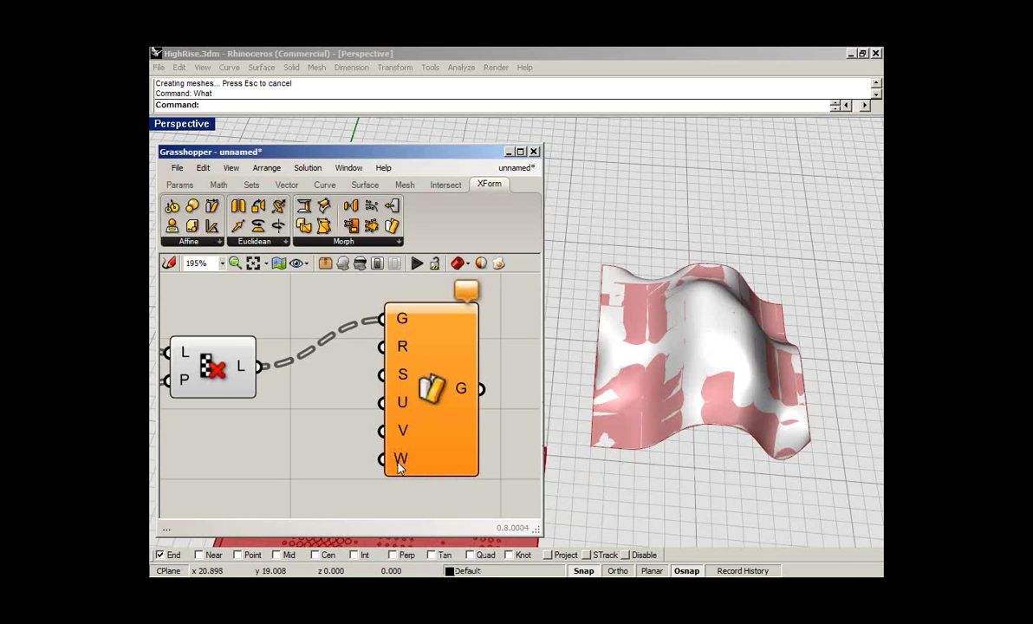
# Set the W domain of the Surface Morph component to 0 to 1
pyautogui.rightClick(400, 464)
pyautogui.moveTo(517, 472)
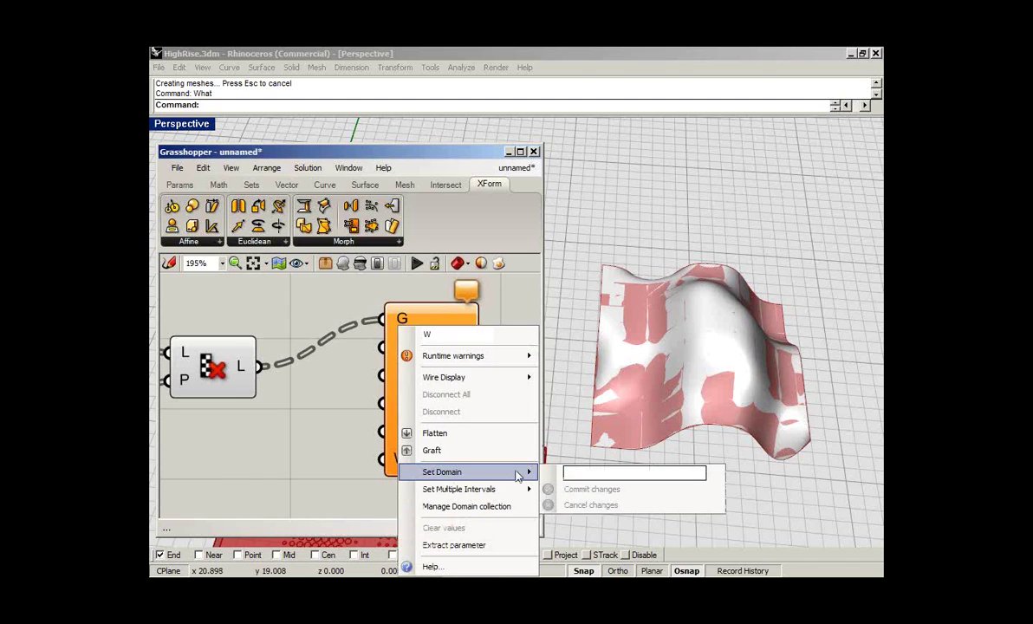
pyautogui.click(577, 474)
pyautogui.write('0 to 1')
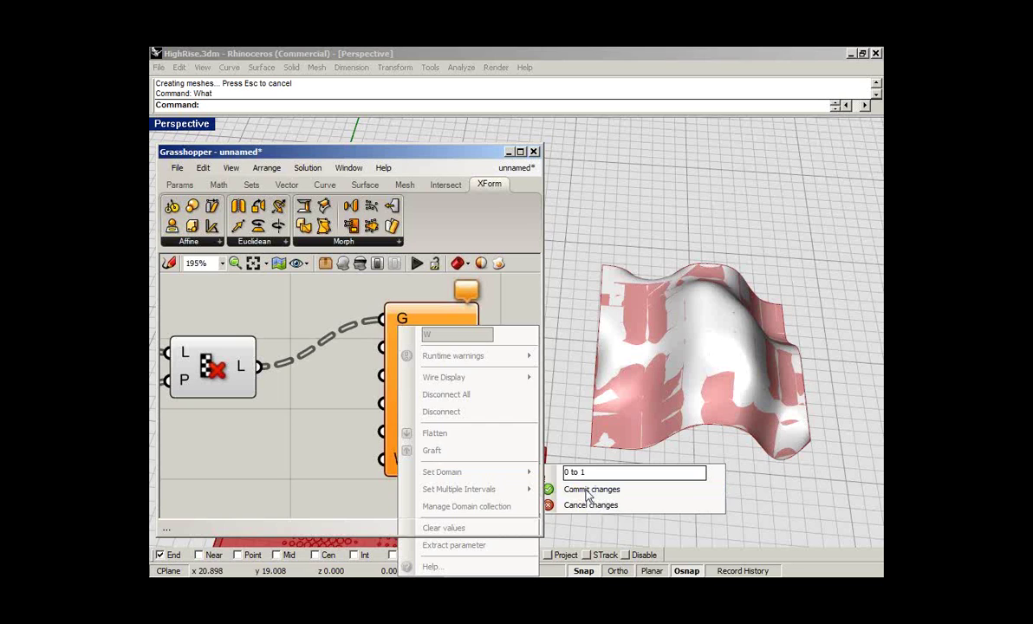
pyautogui.click(590, 489)
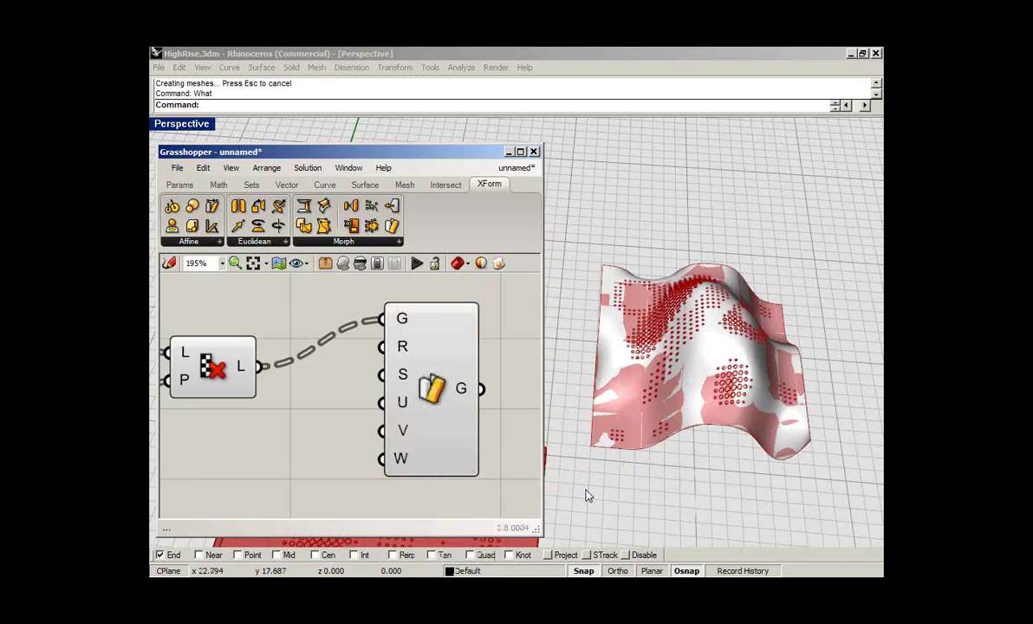
# Examine the circles morphed onto the wavy surface from several angles and compare them with the flat source pattern
pyautogui.moveTo(586, 495); pyautogui.dragTo(693, 345, button='right')
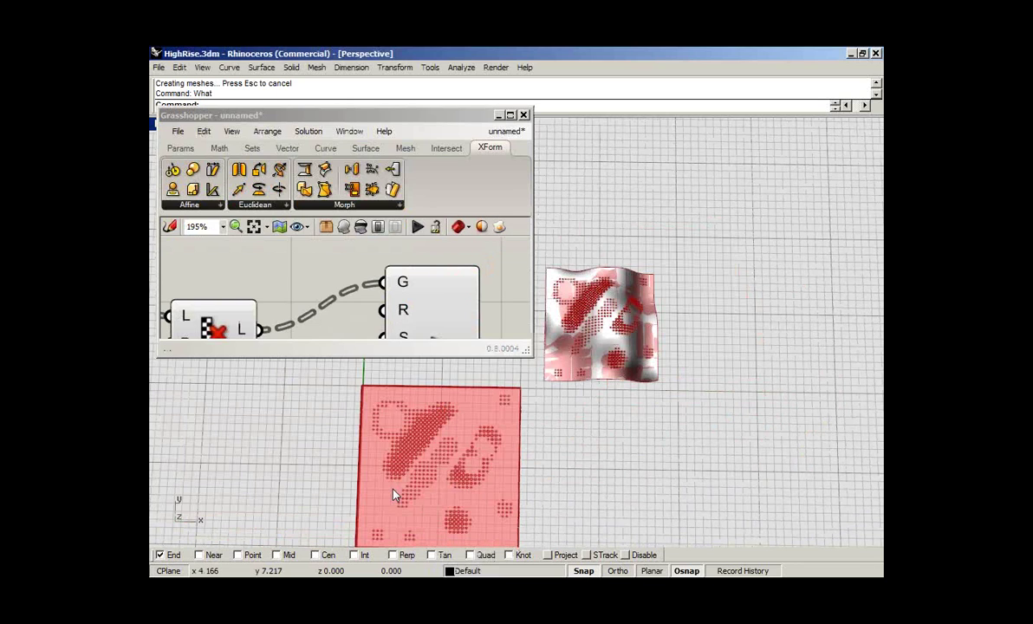
pyautogui.moveTo(394, 496); pyautogui.dragTo(719, 330, button='right')
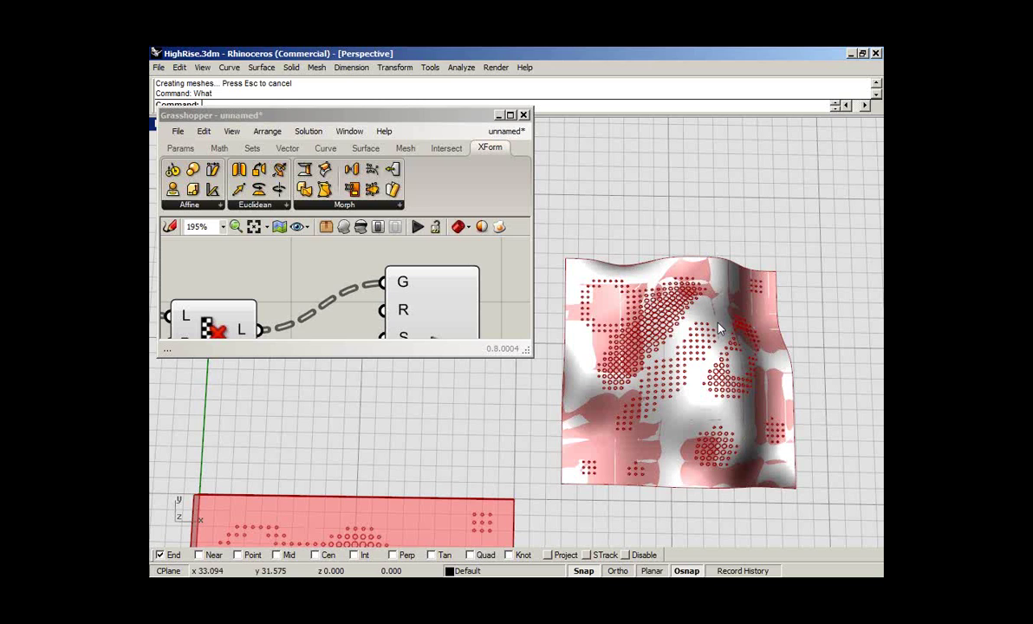
pyautogui.scroll(5, 745, 377)
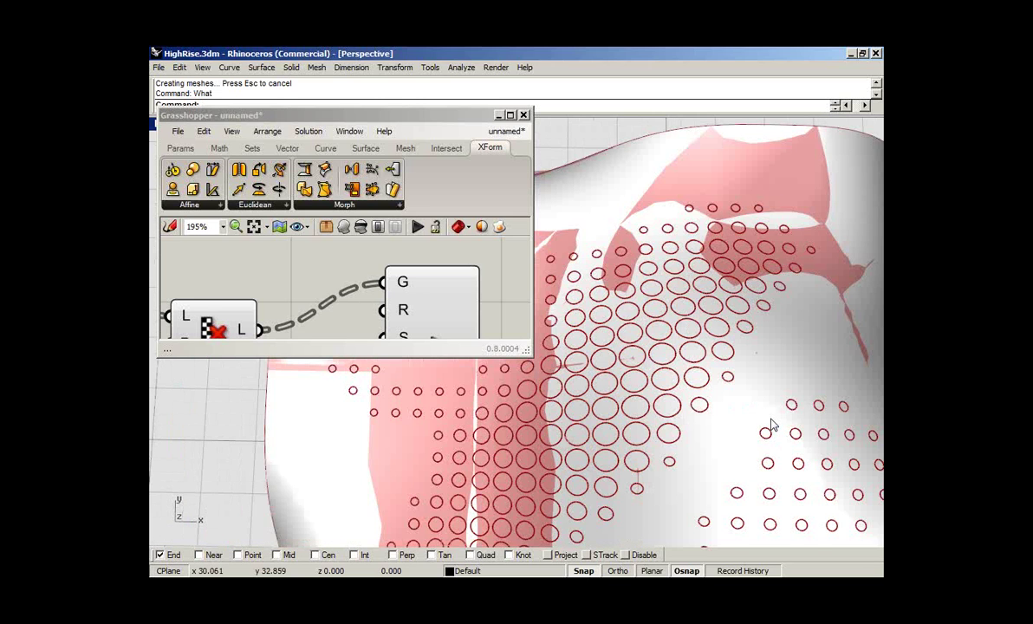
pyautogui.moveTo(772, 426); pyautogui.dragTo(804, 449, button='right')
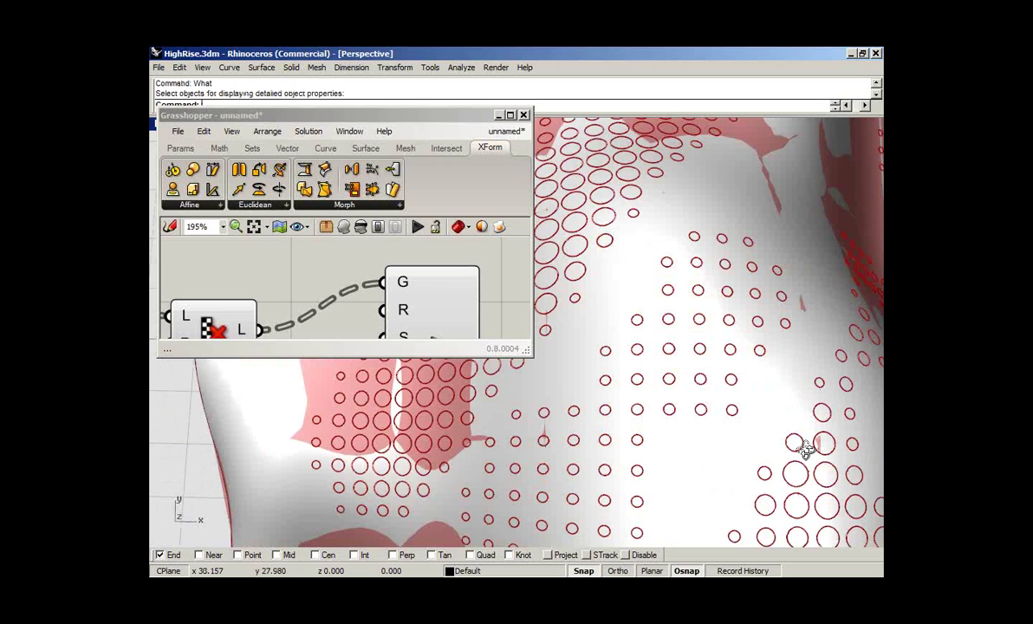
pyautogui.moveTo(805, 450); pyautogui.dragTo(736, 333, button='right')
pyautogui.scroll(-8, 736, 333)
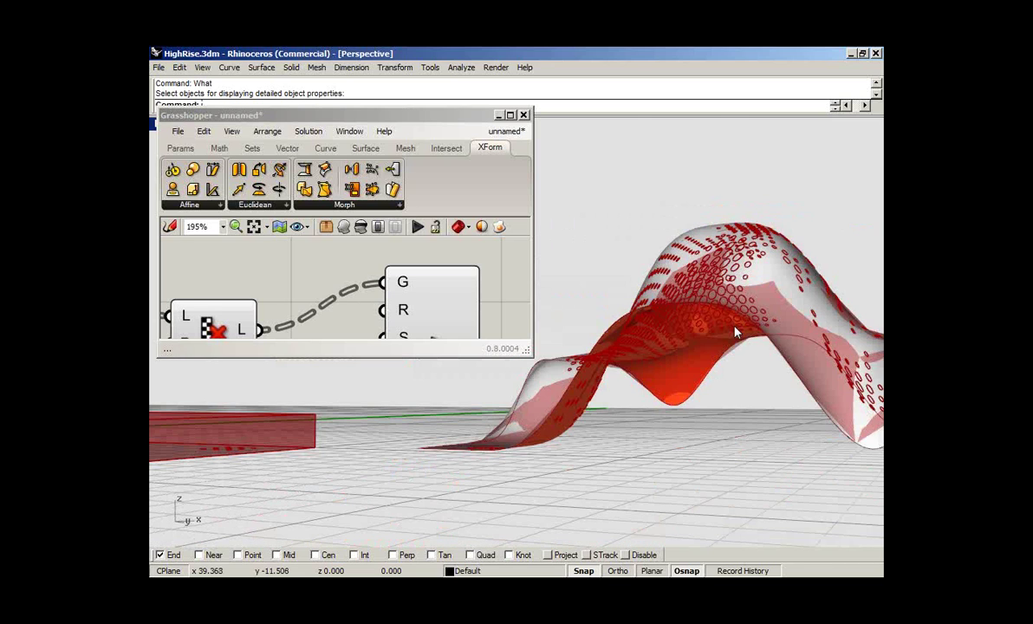
pyautogui.scroll(8, 736, 333)
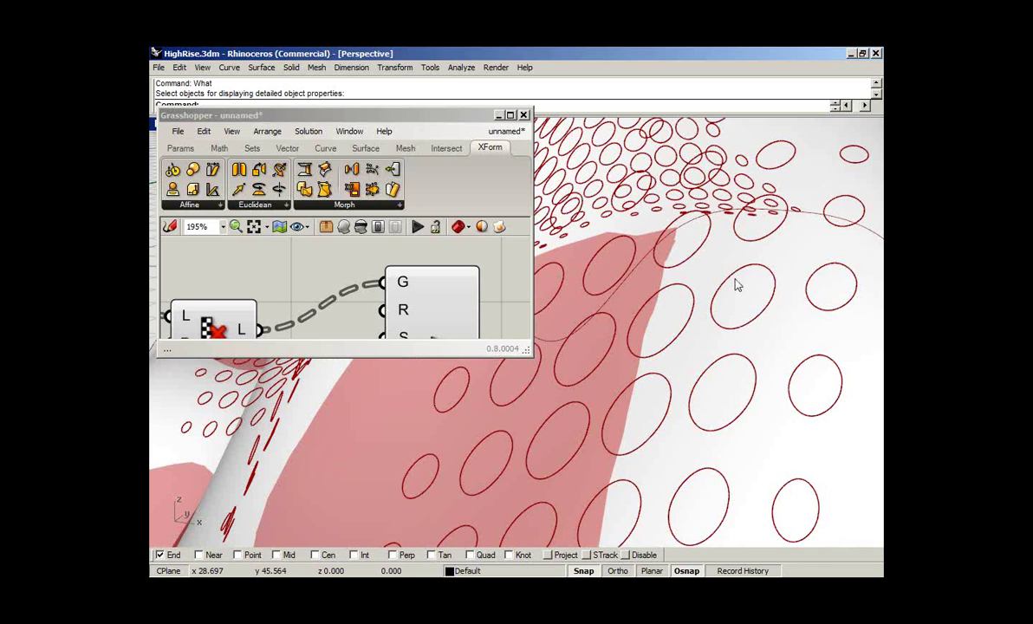
pyautogui.scroll(-1, 736, 285)
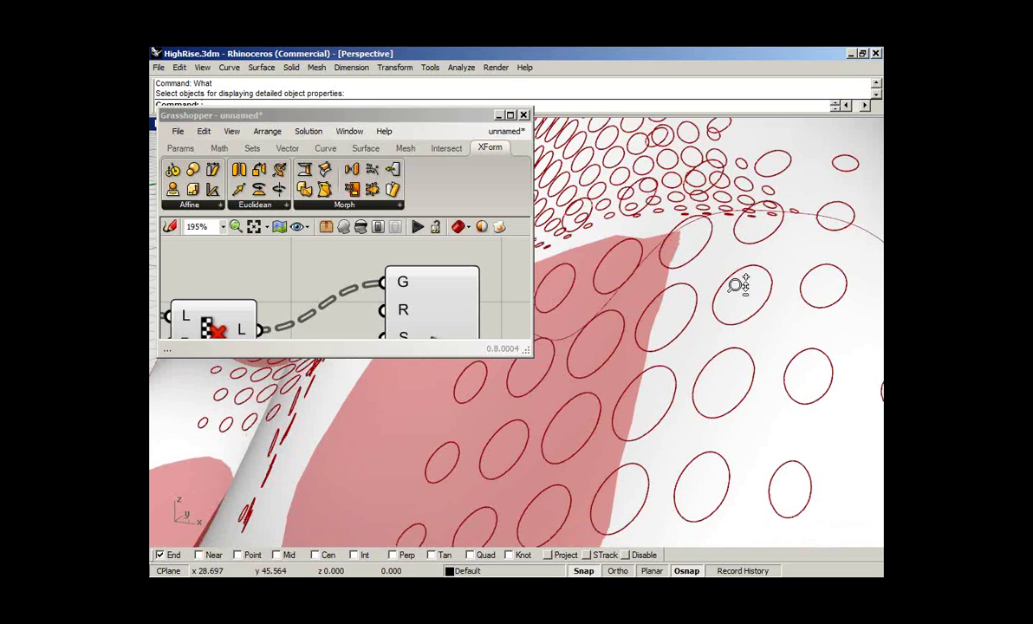
pyautogui.scroll(-8, 736, 285)
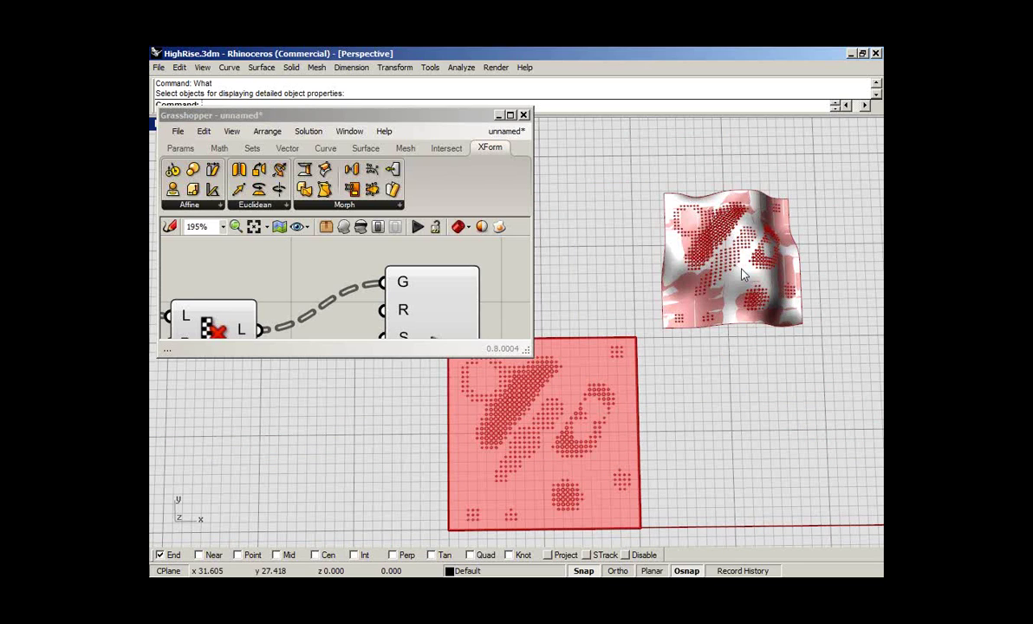
# Switch to the open Grasshopper definition with the green and red gradients, and enlarge the Grasshopper window to show more of it
pyautogui.click(464, 299)
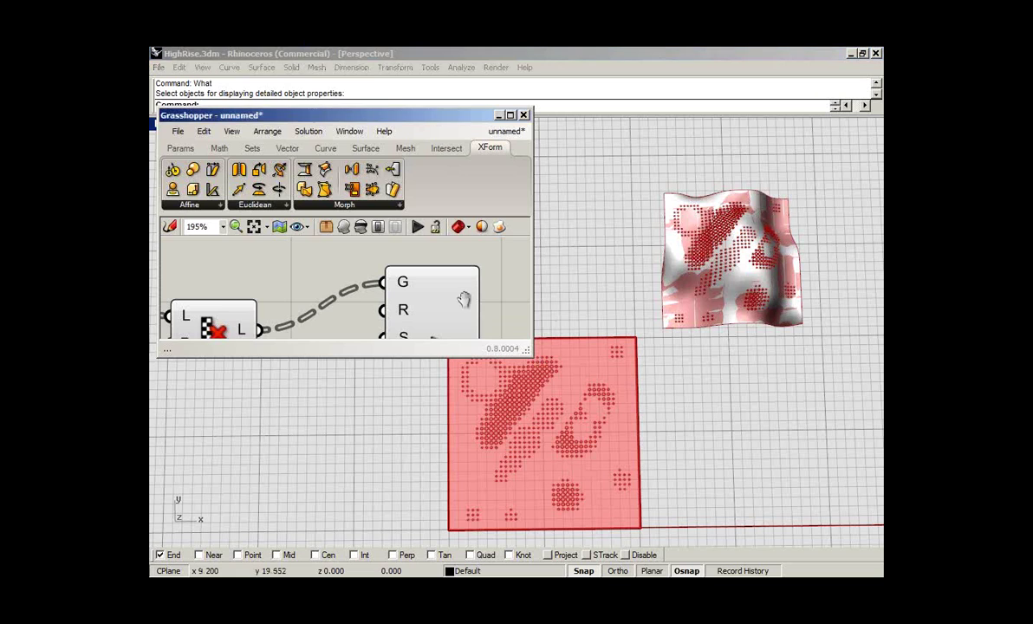
pyautogui.scroll(-4, 464, 299)
pyautogui.moveTo(527, 347); pyautogui.dragTo(486, 453)
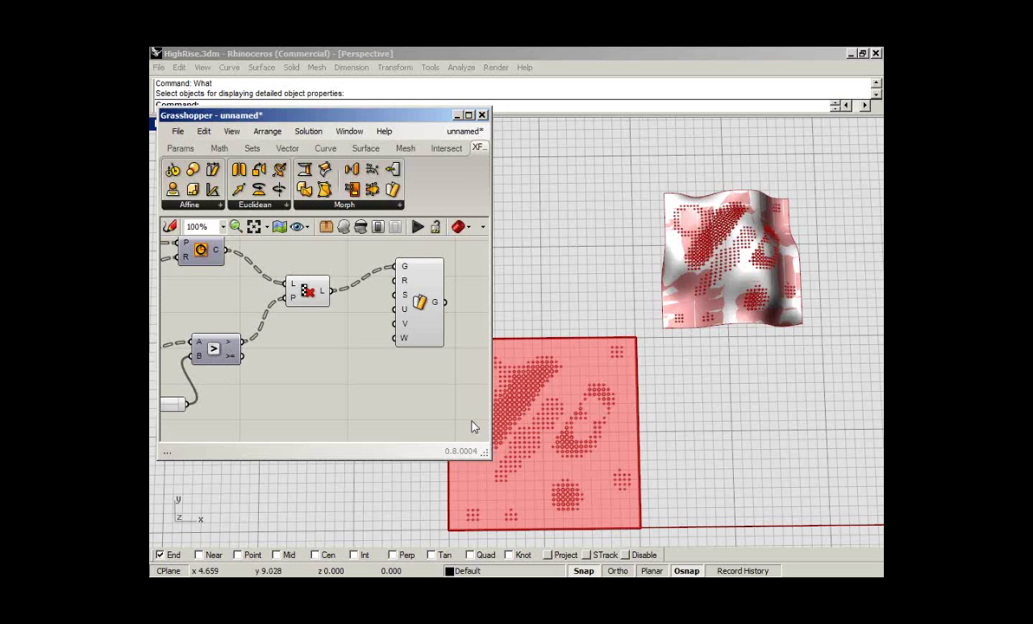
pyautogui.click(481, 131)
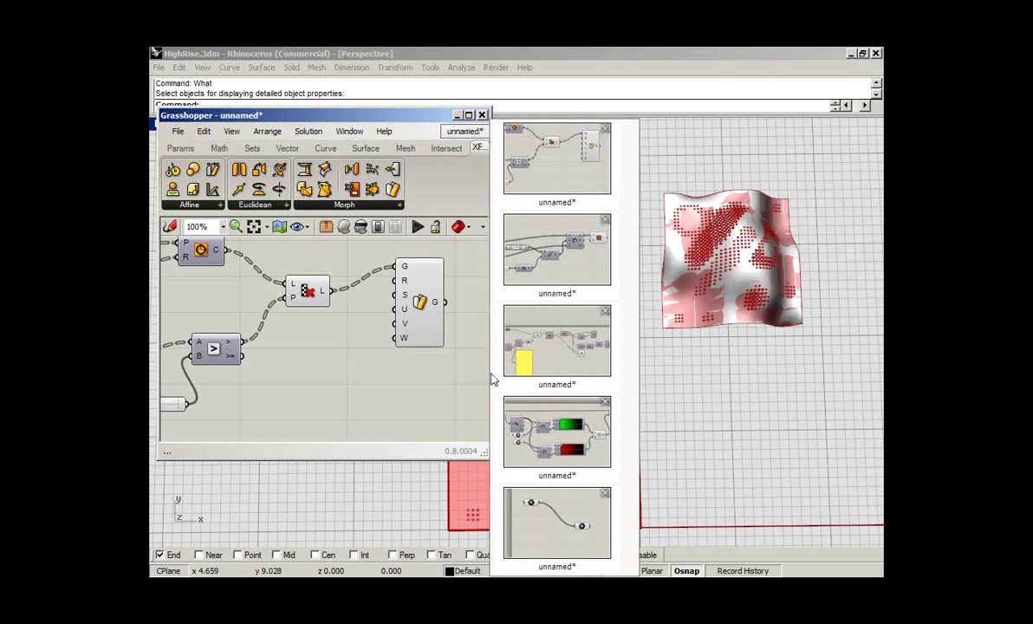
pyautogui.click(539, 405)
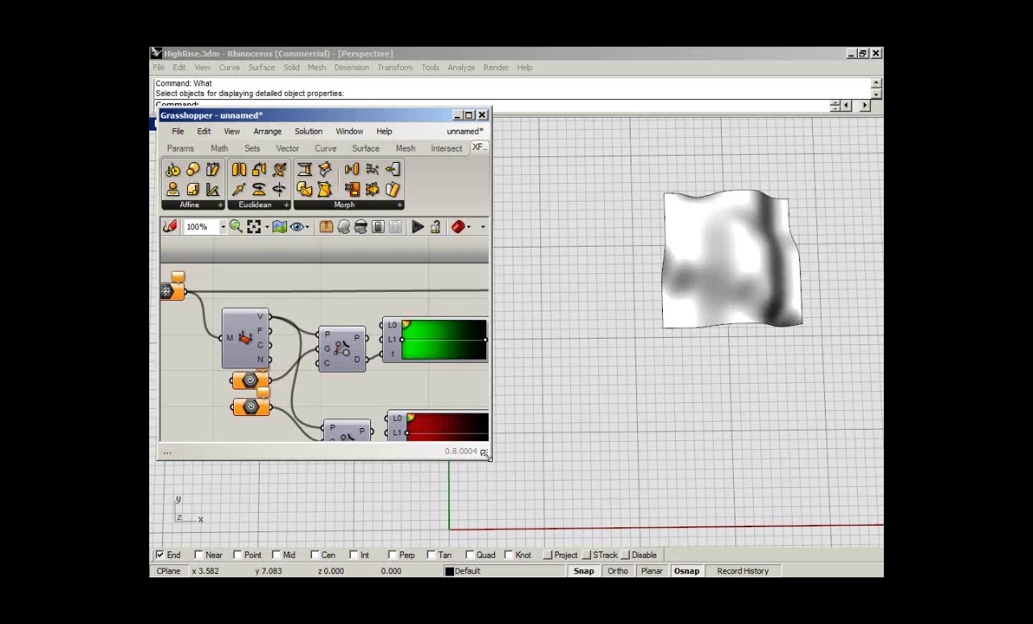
pyautogui.moveTo(485, 453); pyautogui.dragTo(665, 487)
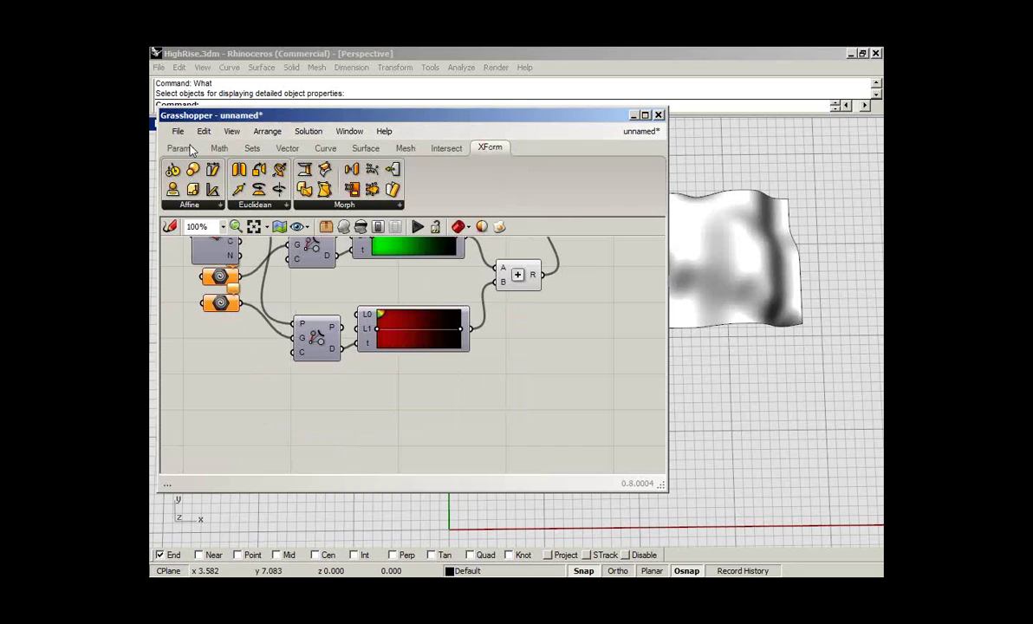
# Show the parameter components, narrow the Grasshopper window, and open the ShadowAnalysis.3dm model in Rhino
pyautogui.click(189, 149)
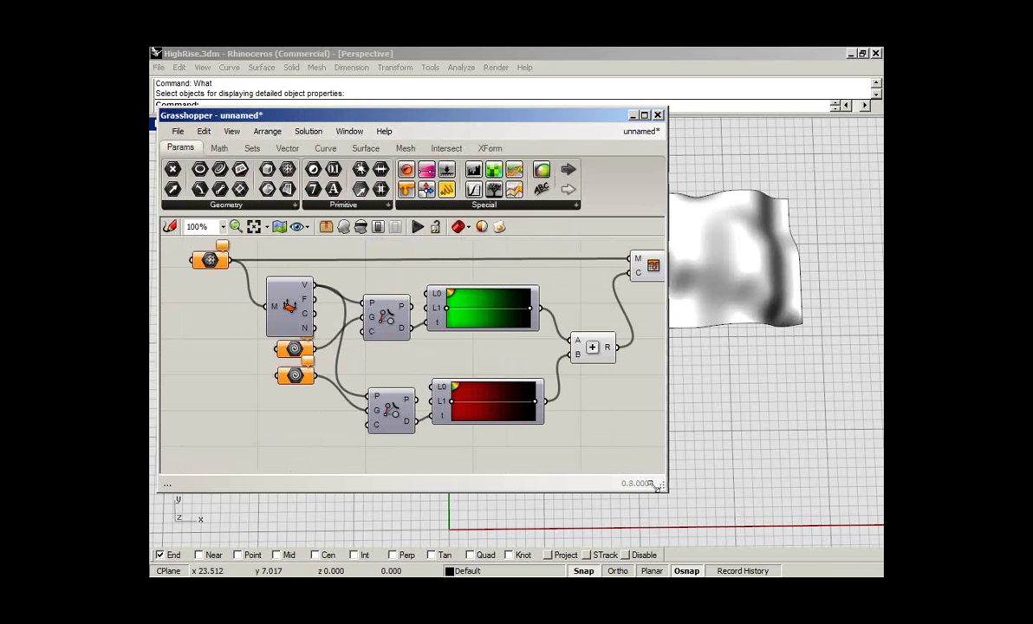
pyautogui.moveTo(656, 486); pyautogui.dragTo(550, 505)
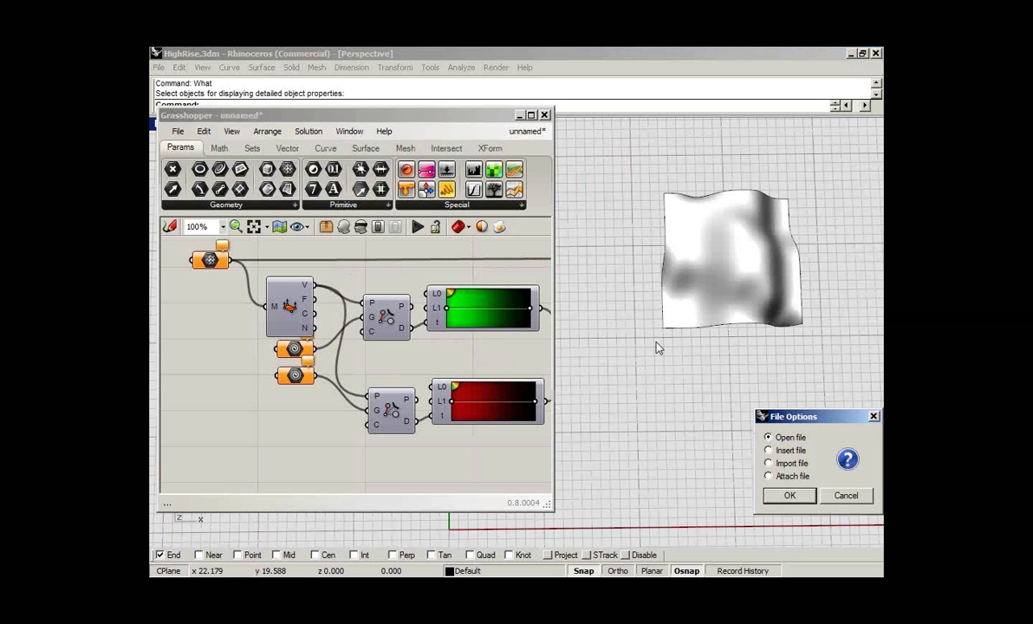
pyautogui.click(789, 495)
pyautogui.click(524, 347)
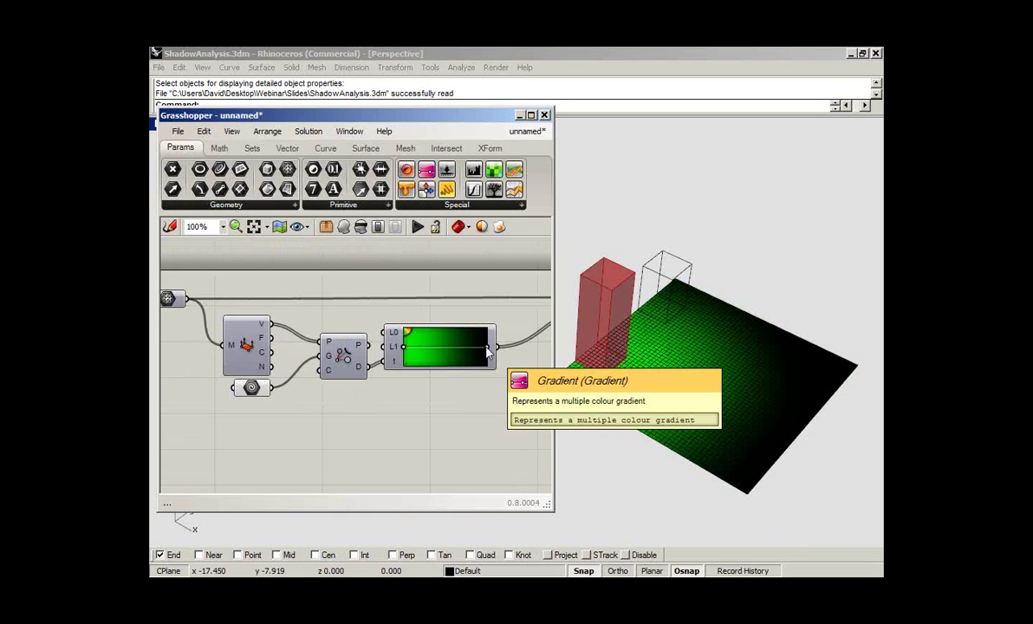
# Apply the green-yellow-red preset to the Gradient component
pyautogui.rightClick(488, 350)
pyautogui.moveTo(533, 429)
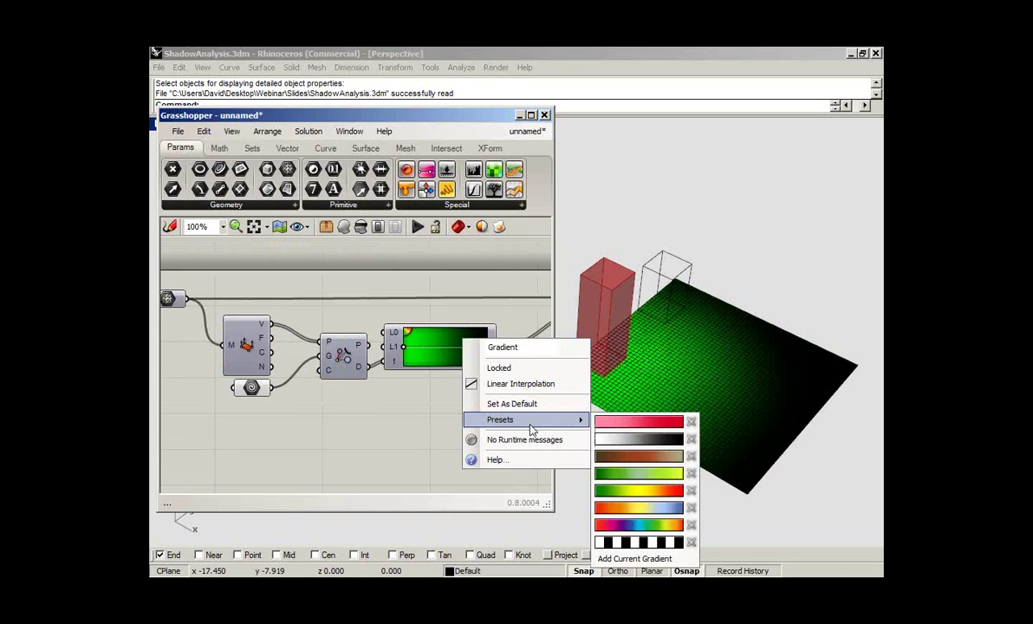
pyautogui.click(639, 490)
# Add the second, unreferenced box in the viewport to the Geometry parameter that feeds the closest-point component
pyautogui.rightClick(252, 387)
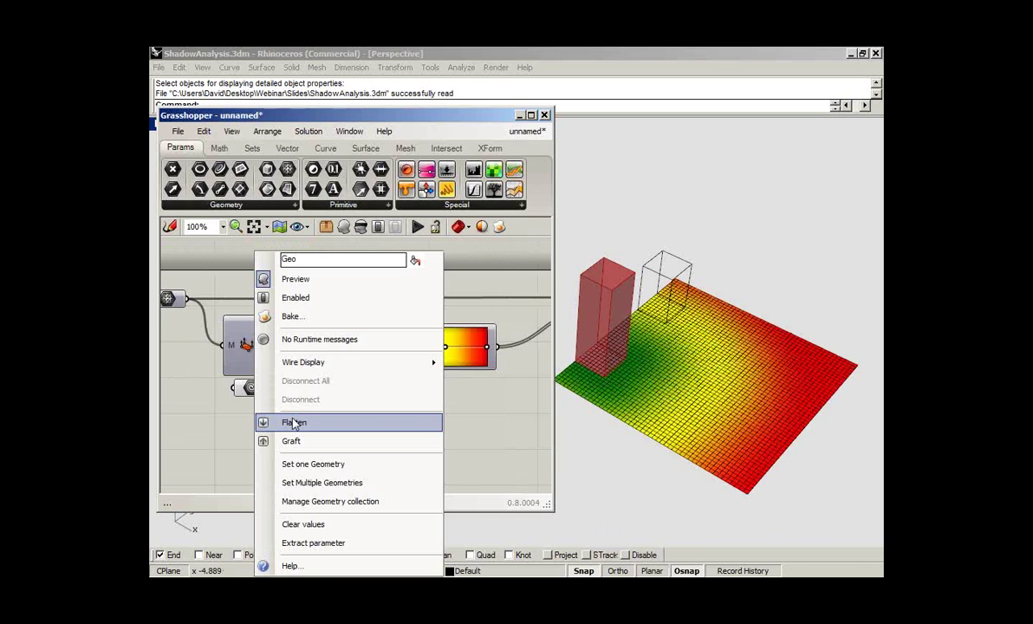
pyautogui.click(323, 484)
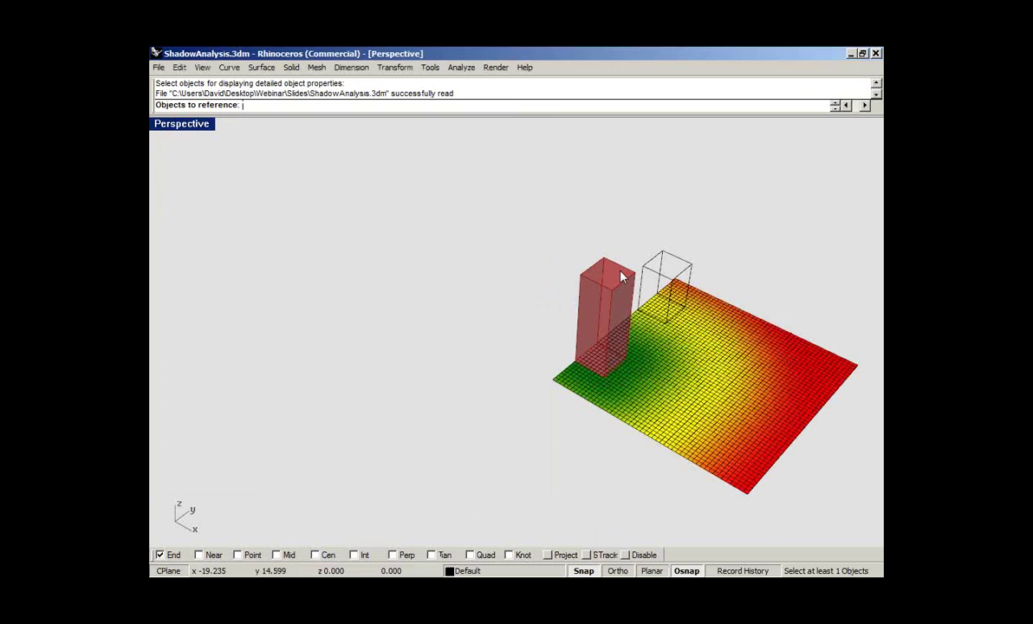
pyautogui.click(691, 265)
pyautogui.press('Return')
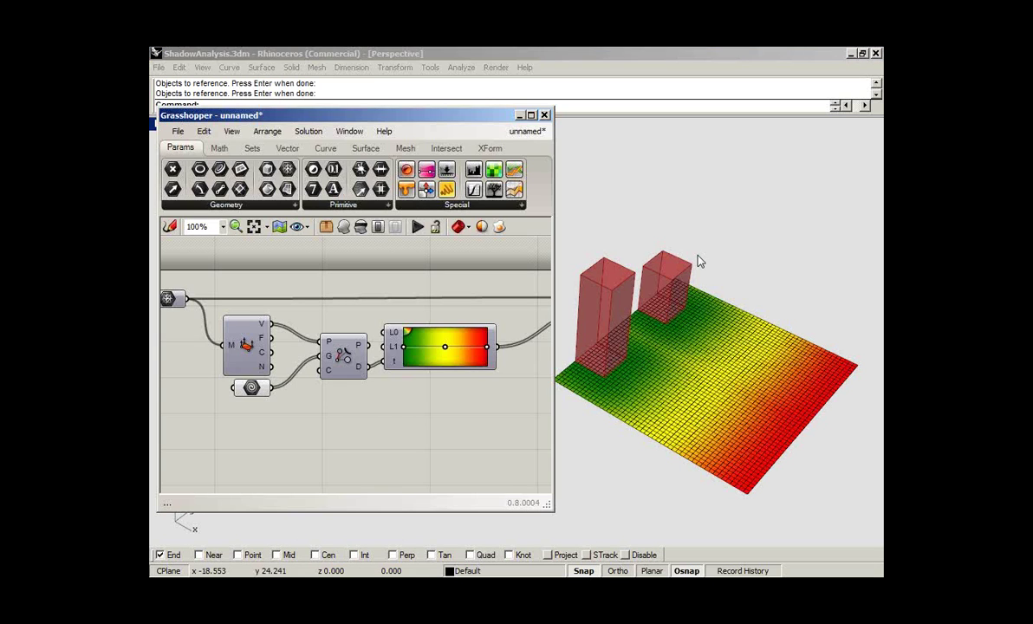
pyautogui.moveTo(697, 255); pyautogui.dragTo(698, 299, button='right')
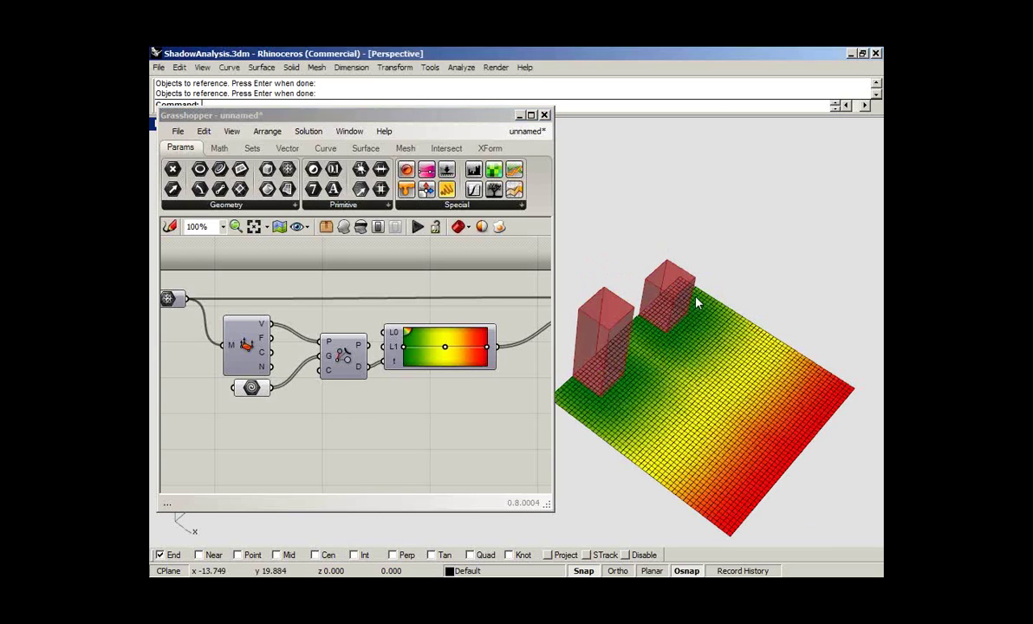
# Set the Gradient component's upper limit L1 to 1
pyautogui.rightClick(393, 349)
pyautogui.moveTo(468, 459)
pyautogui.write('1')
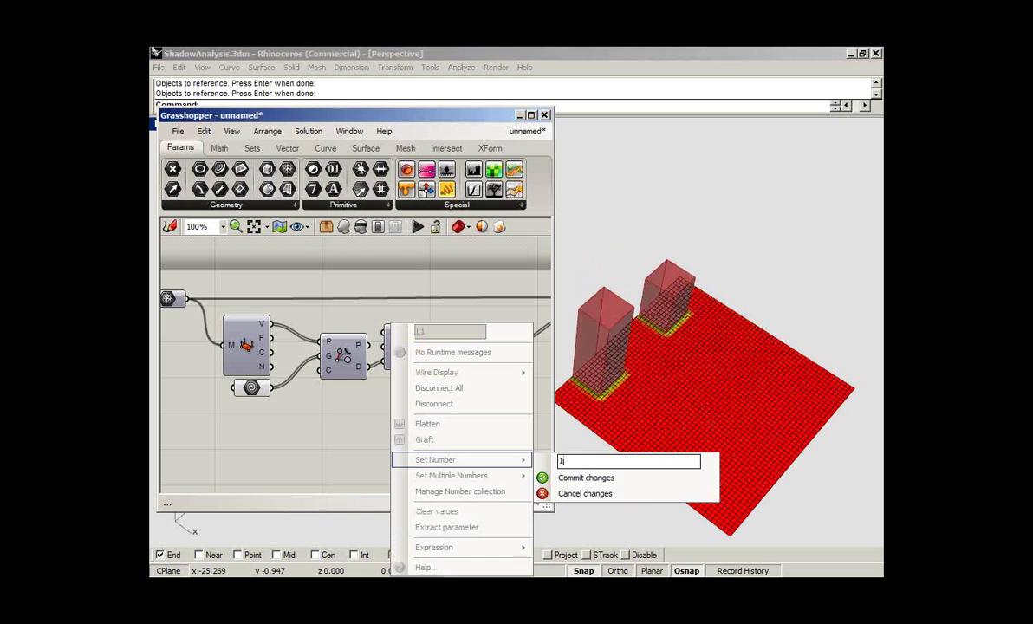
pyautogui.press('Return')
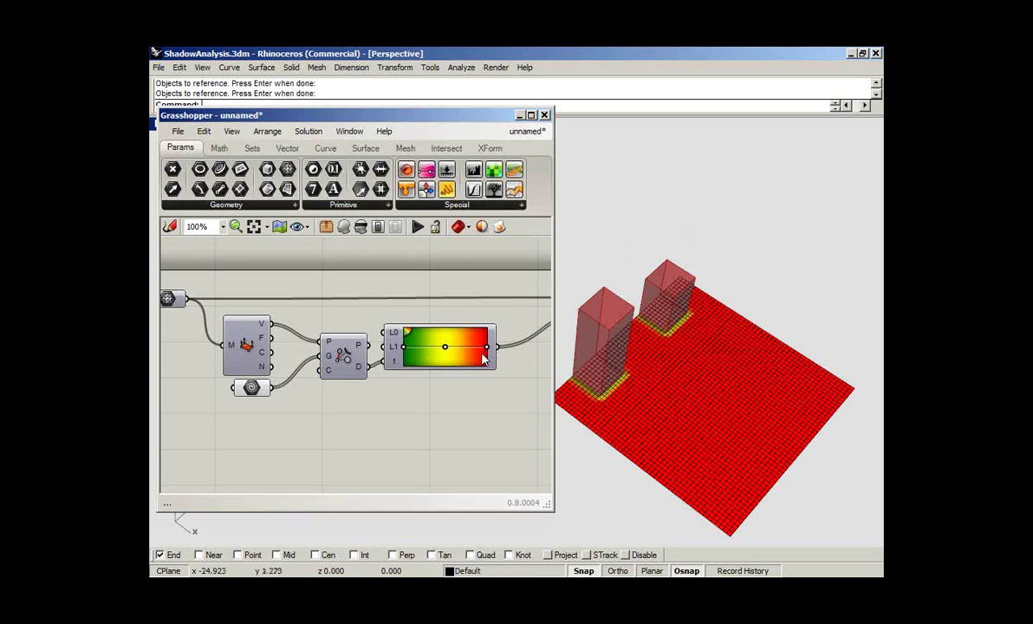
# Widen the Gradient component on the canvas and bring it into close view
pyautogui.moveTo(457, 373); pyautogui.dragTo(416, 392, button='right')
pyautogui.moveTo(454, 378); pyautogui.dragTo(509, 376)
pyautogui.moveTo(351, 346); pyautogui.dragTo(360, 339)
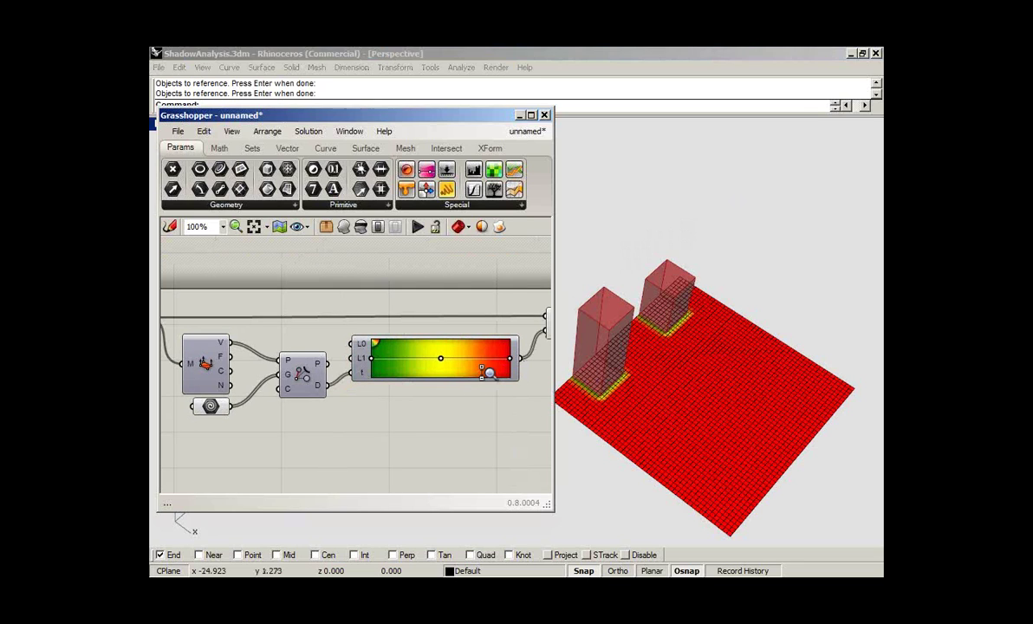
pyautogui.scroll(1, 485, 369)
pyautogui.scroll(4, 490, 361)
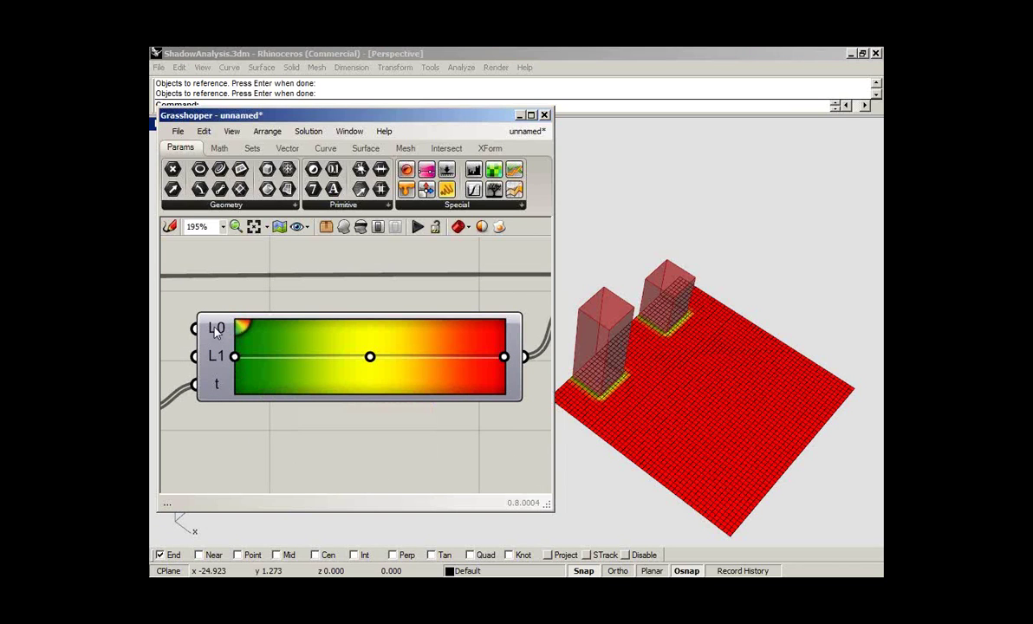
# Examine the Gradient's L0 and L1 limits and the colour band around the boxes on the mesh
pyautogui.moveTo(220, 335)
pyautogui.moveTo(216, 363)
pyautogui.moveTo(754, 345); pyautogui.dragTo(744, 380, button='right')
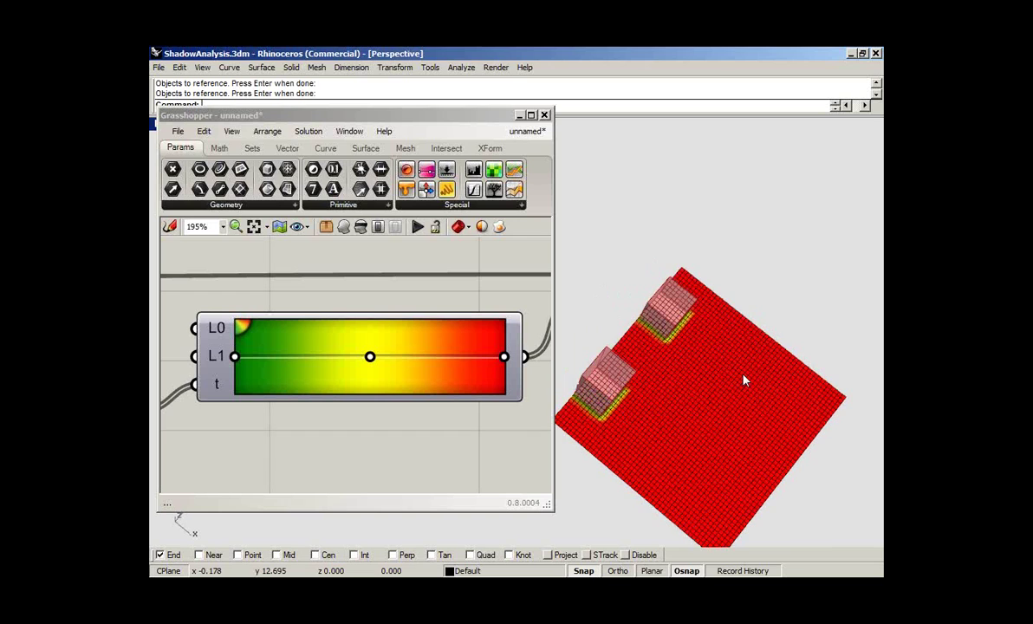
pyautogui.scroll(5, 744, 379)
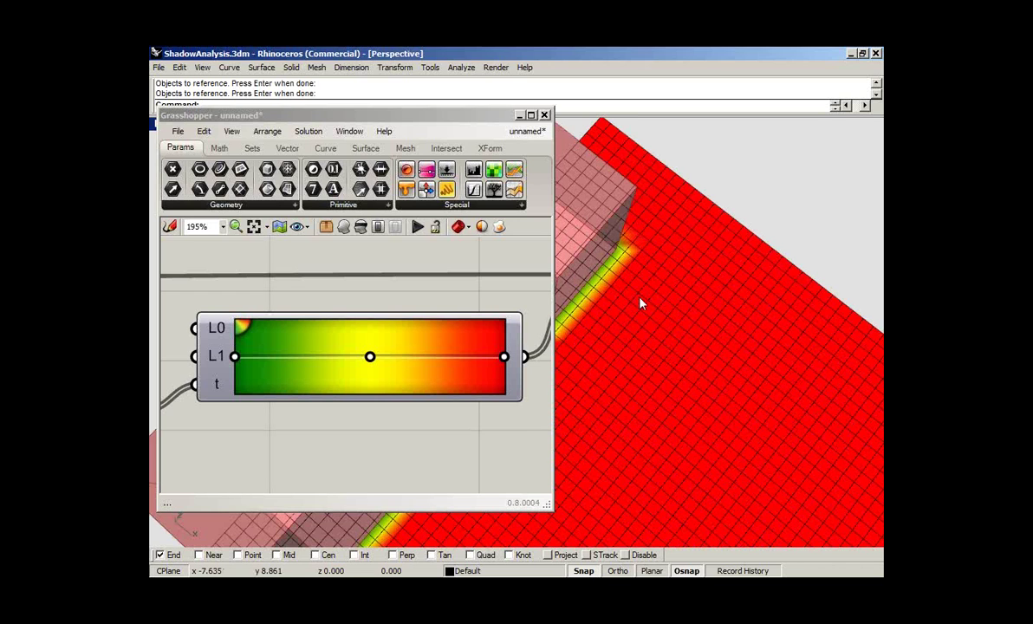
pyautogui.moveTo(640, 299); pyautogui.dragTo(641, 289, button='right')
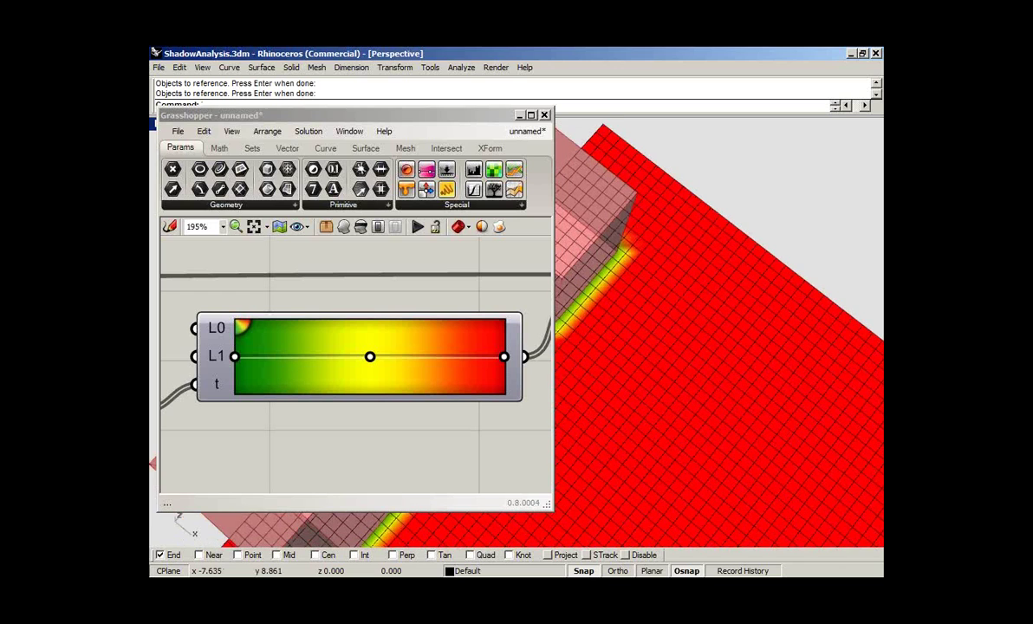
pyautogui.scroll(-5, 698, 325)
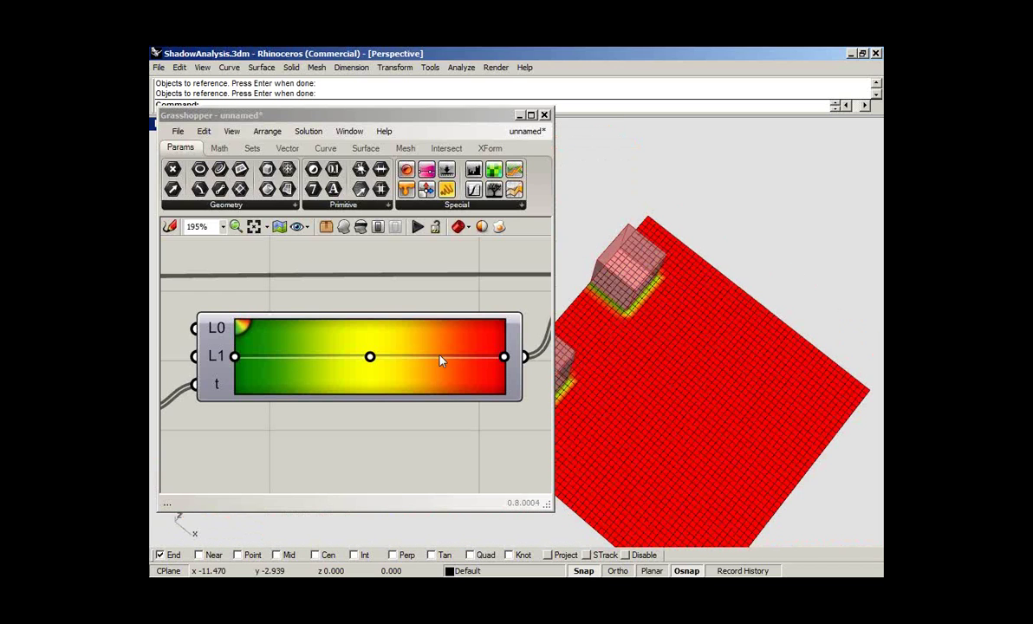
# Add a number slider with an upper limit of 50 and connect it to the Gradient's L1 input
pyautogui.scroll(-2, 338, 350)
pyautogui.scroll(-2, 338, 351)
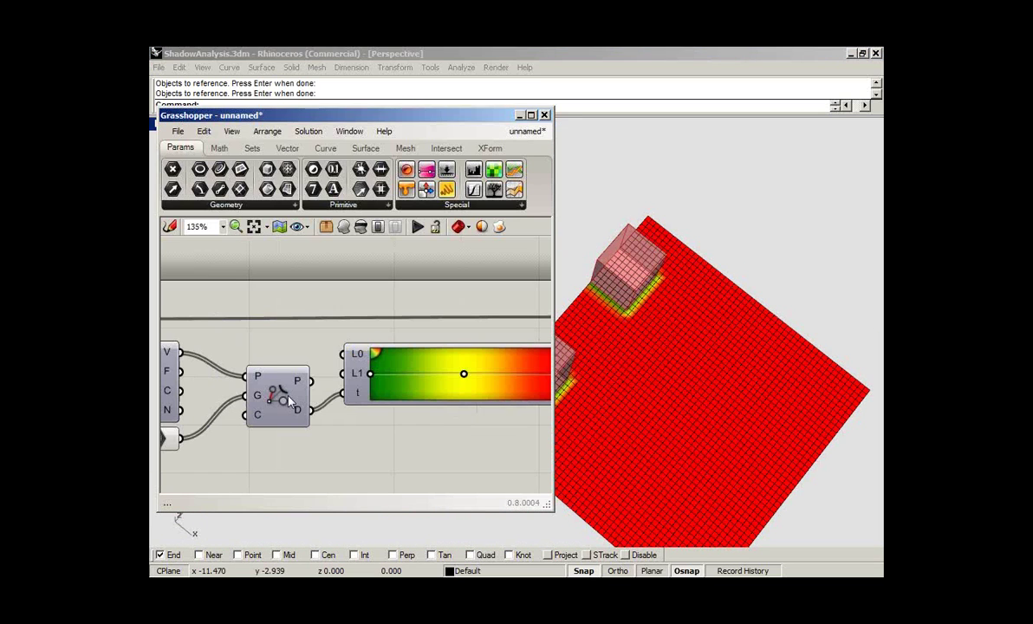
pyautogui.moveTo(288, 401); pyautogui.dragTo(284, 422)
pyautogui.keyDown('ctrl'); pyautogui.moveTo(338, 350); pyautogui.dragTo(338, 358, button='right'); pyautogui.keyUp('ctrl')
pyautogui.scroll(-3, 344, 358)
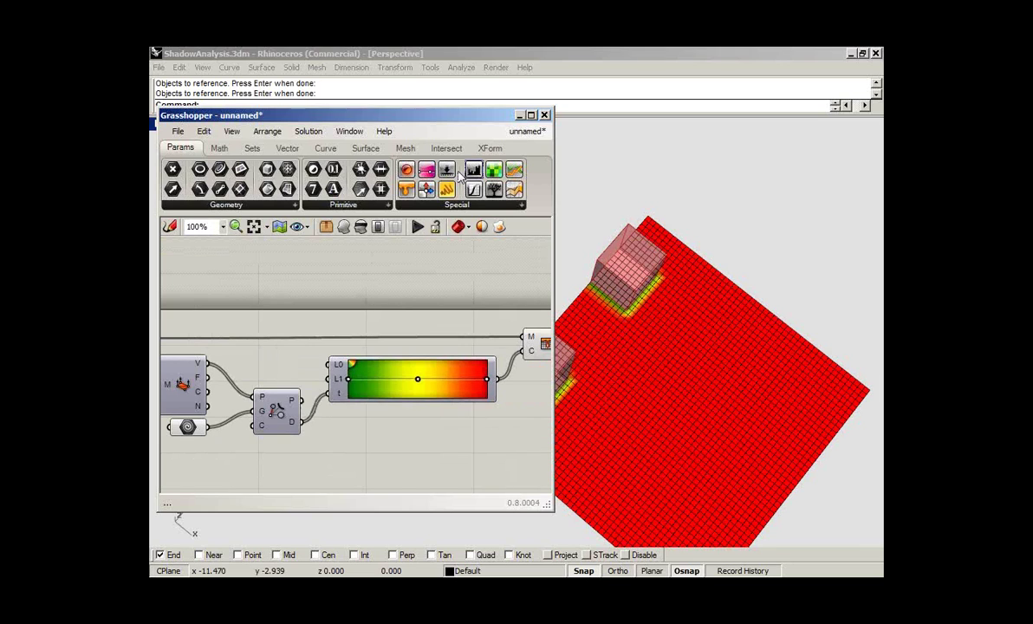
pyautogui.moveTo(459, 175); pyautogui.dragTo(246, 327)
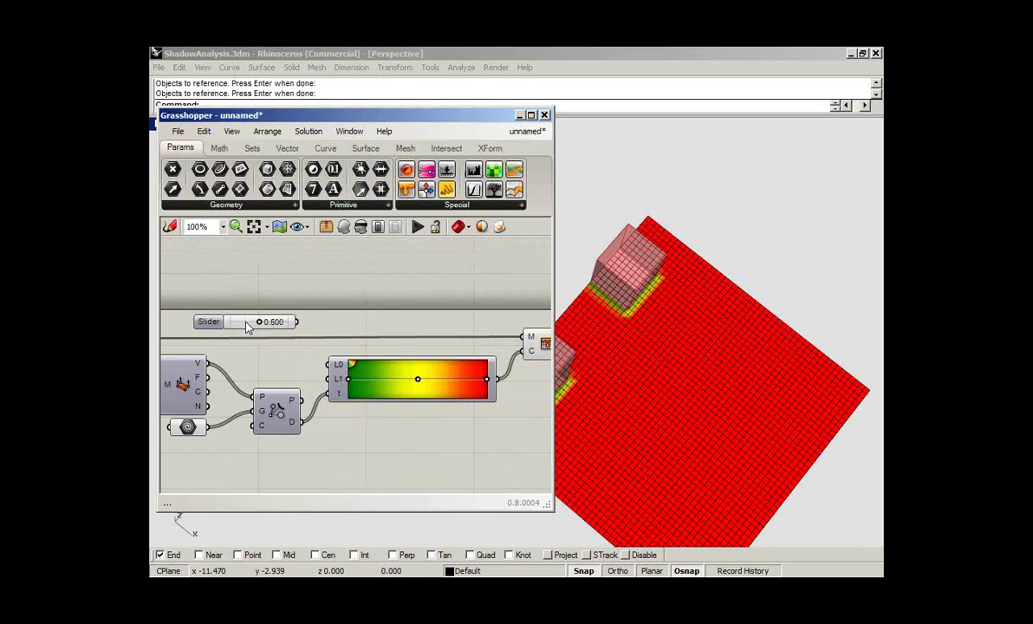
pyautogui.click(246, 327)
pyautogui.doubleClick(246, 325)
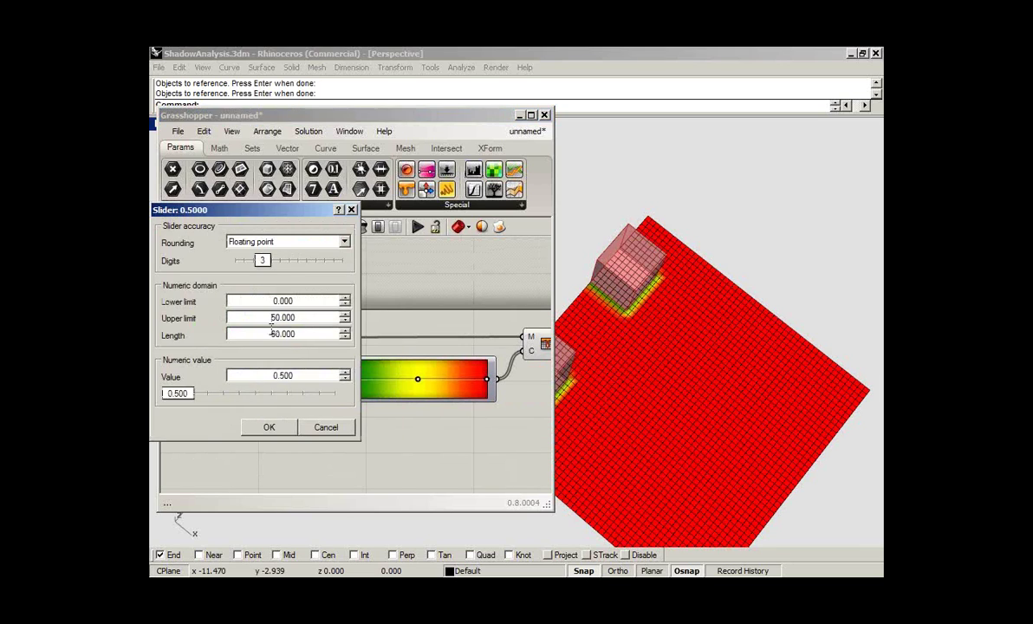
pyautogui.click(270, 429)
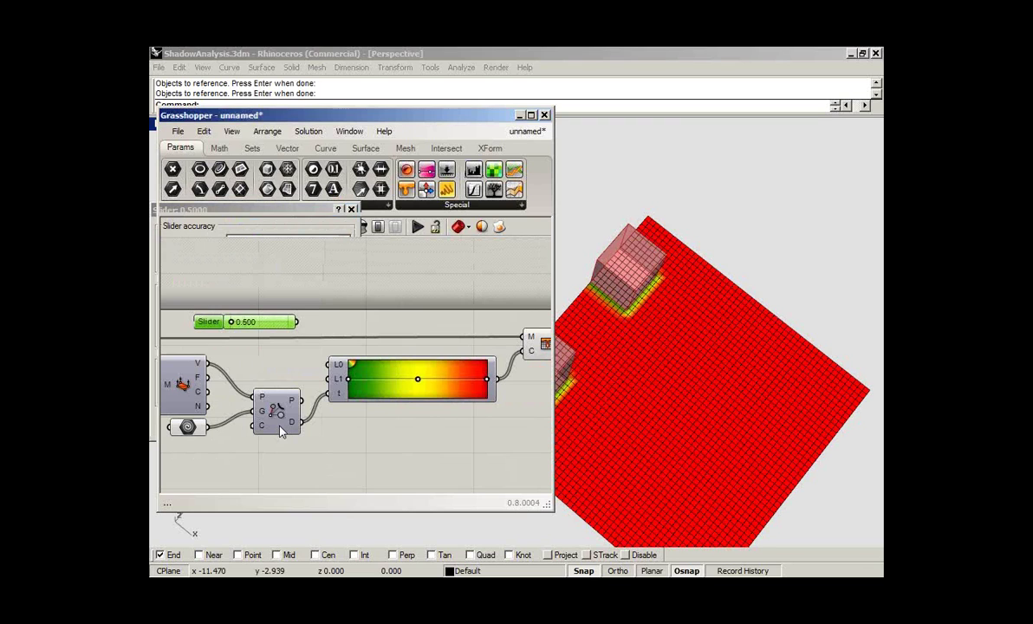
pyautogui.moveTo(234, 325)
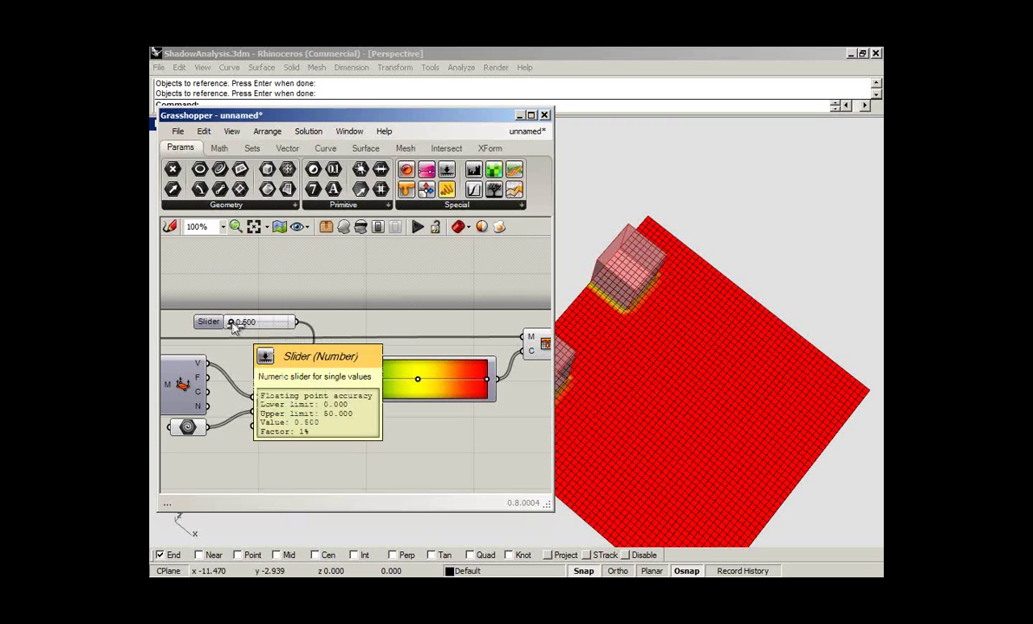
# Vary the L1 slider through about 16.25, 33.75 and 21.875 and back to 16.25, and delete the slider
pyautogui.moveTo(232, 323)
pyautogui.mouseDown()
pyautogui.moveTo(226, 329)
pyautogui.moveTo(246, 333)
pyautogui.mouseUp()
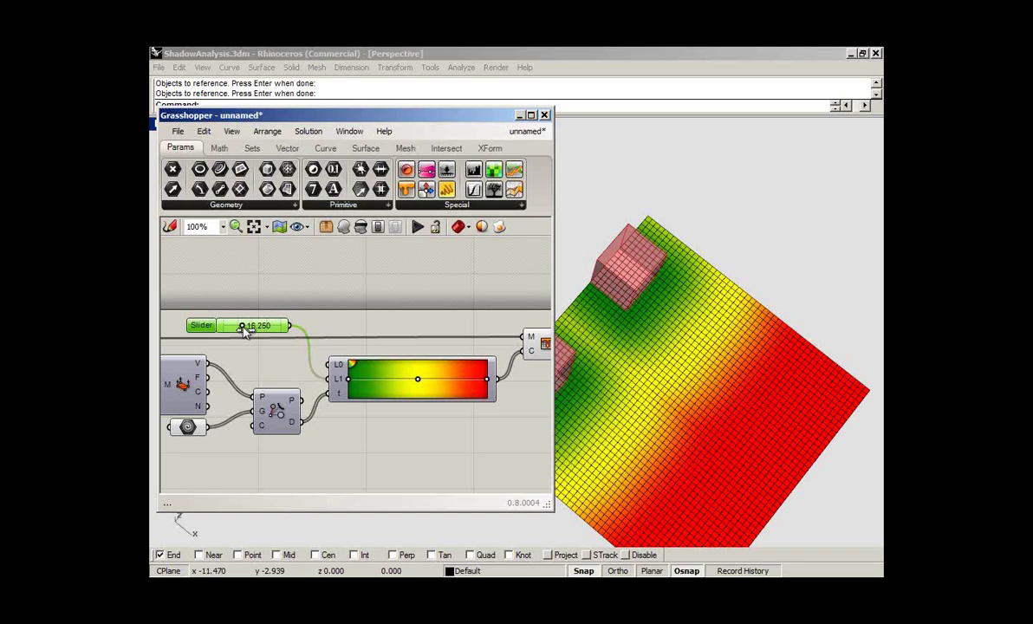
pyautogui.moveTo(246, 332); pyautogui.dragTo(266, 336)
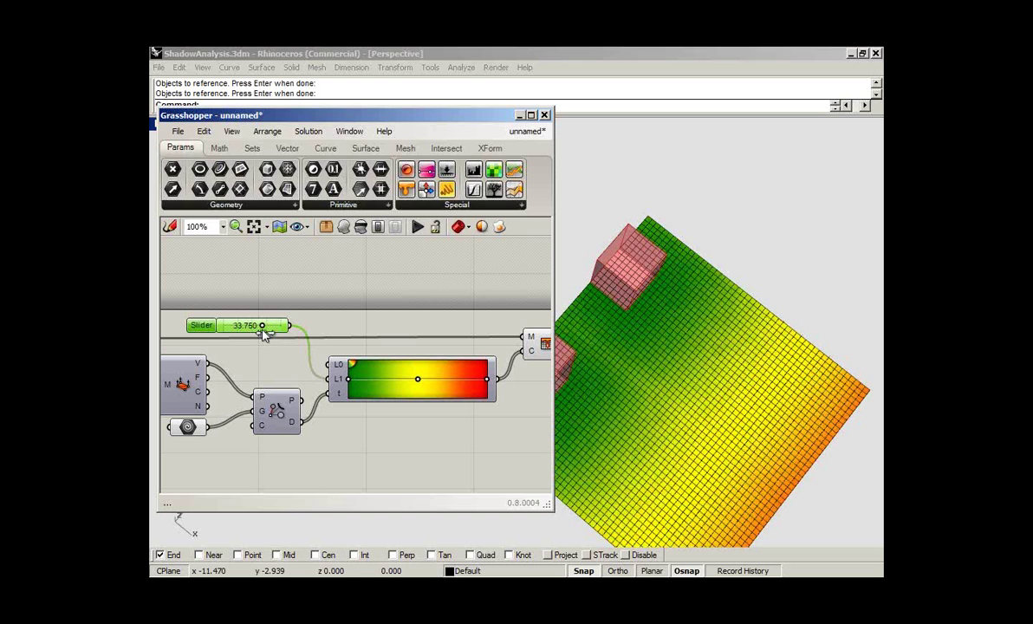
pyautogui.moveTo(266, 335); pyautogui.dragTo(251, 335)
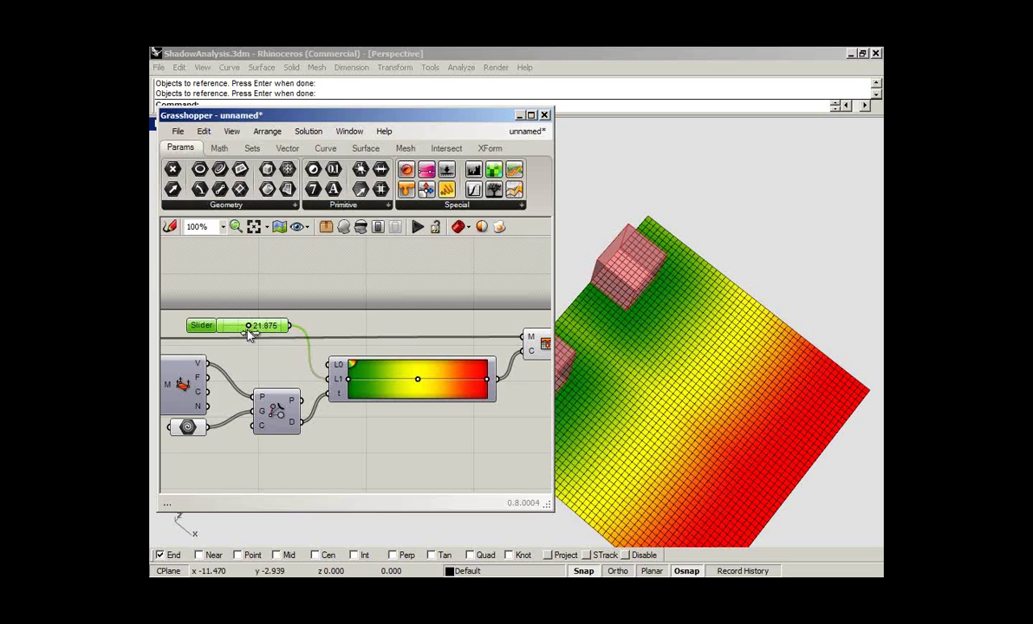
pyautogui.moveTo(250, 335); pyautogui.dragTo(243, 325)
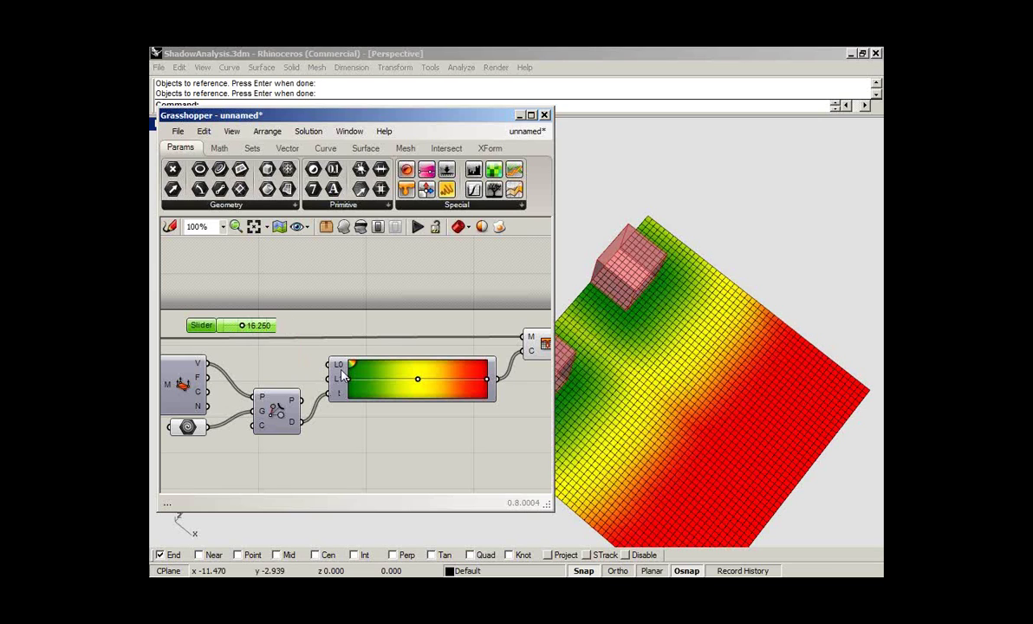
pyautogui.press('Delete')
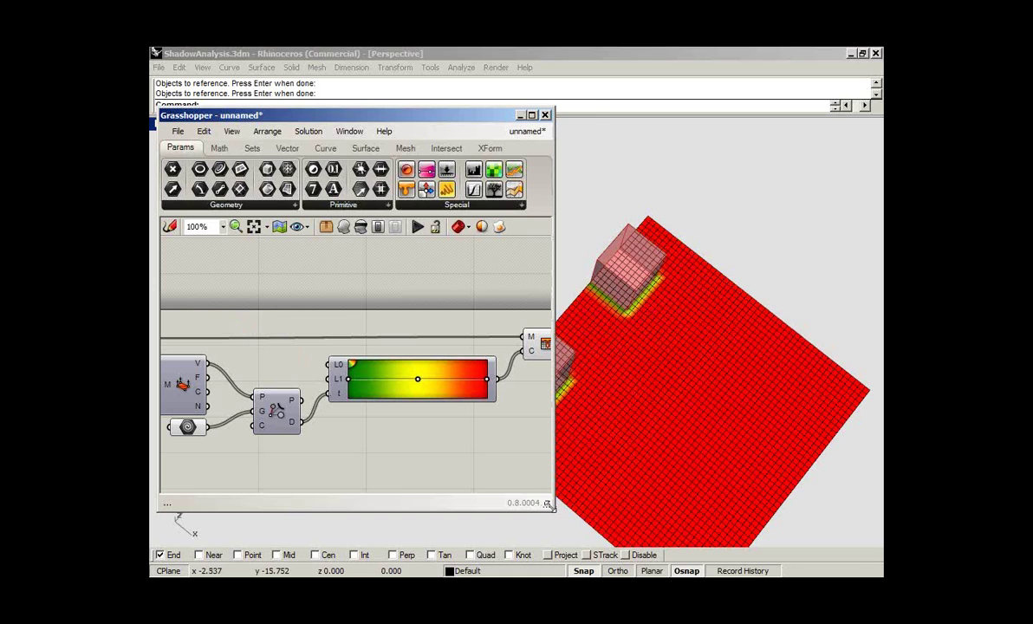
# Widen the Grasshopper window and set the Gradient's upper limit L1 to 25
pyautogui.moveTo(547, 503); pyautogui.dragTo(593, 513)
pyautogui.moveTo(294, 426)
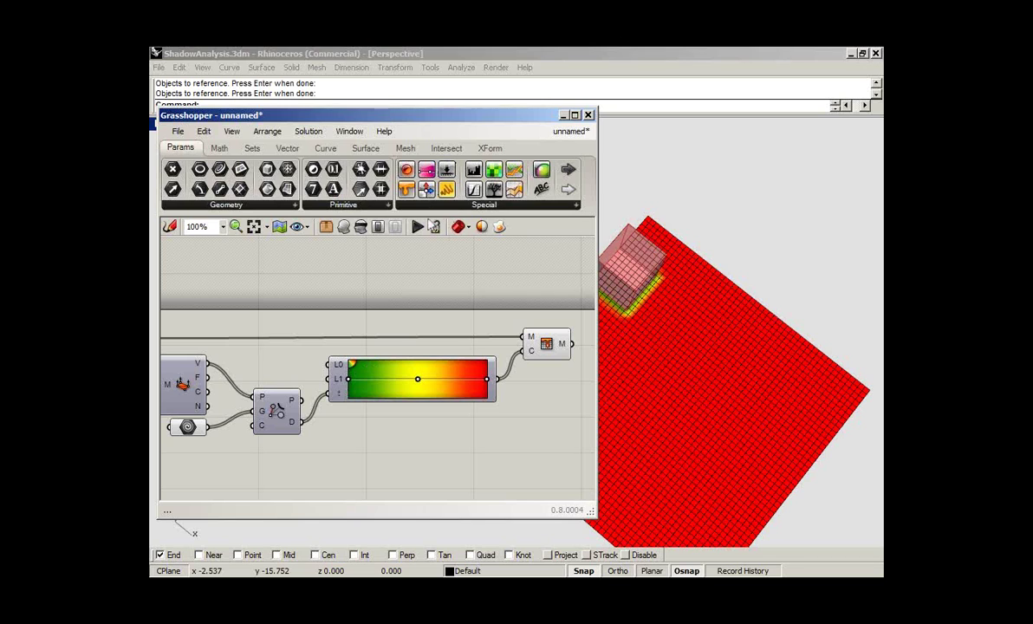
pyautogui.rightClick(339, 379)
pyautogui.moveTo(416, 459)
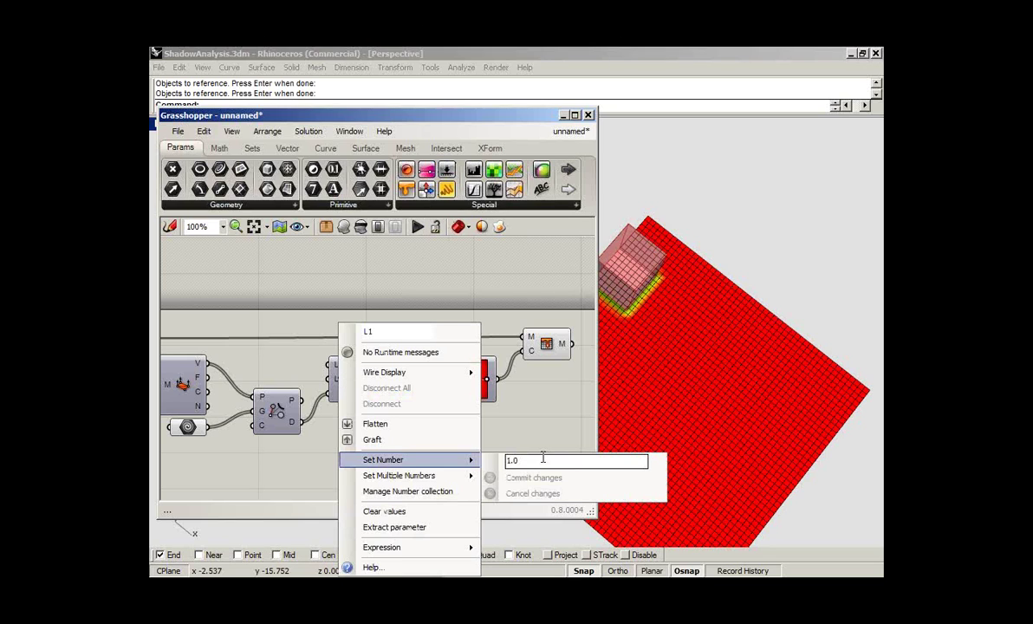
pyautogui.click(543, 460)
pyautogui.write('25')
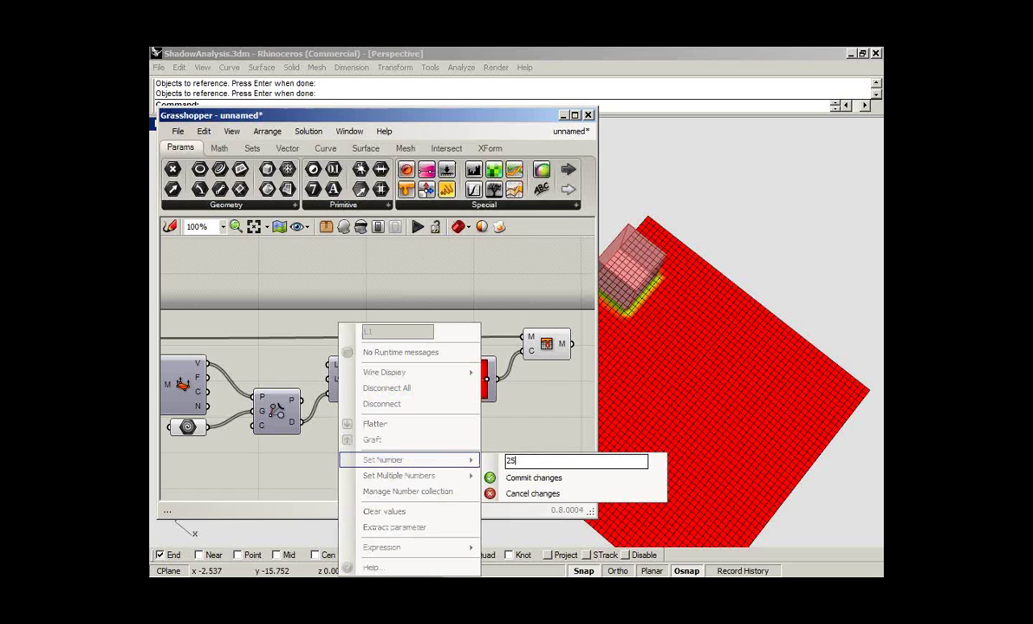
pyautogui.press('Return')
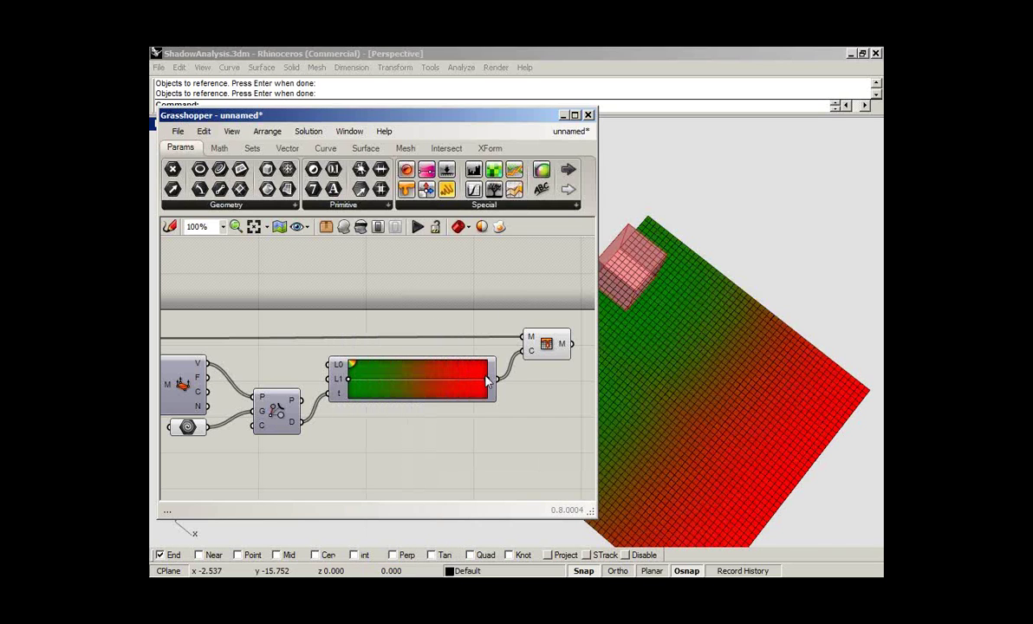
# In the gradient editor, give the red grip at 86% Lime as its incoming colour and Red as its outgoing colour
pyautogui.doubleClick(439, 372)
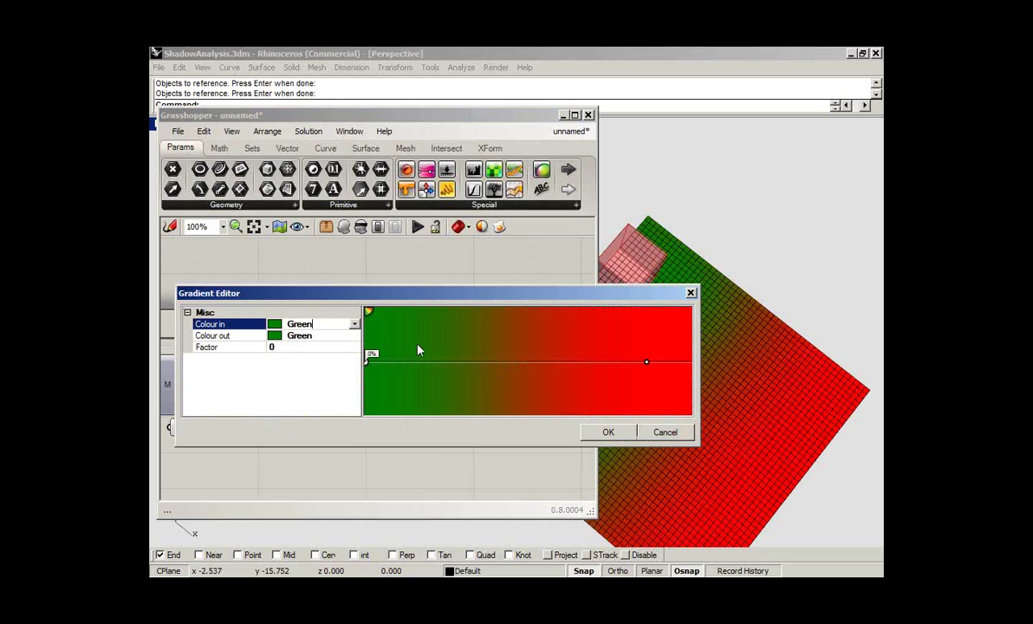
pyautogui.click(646, 362)
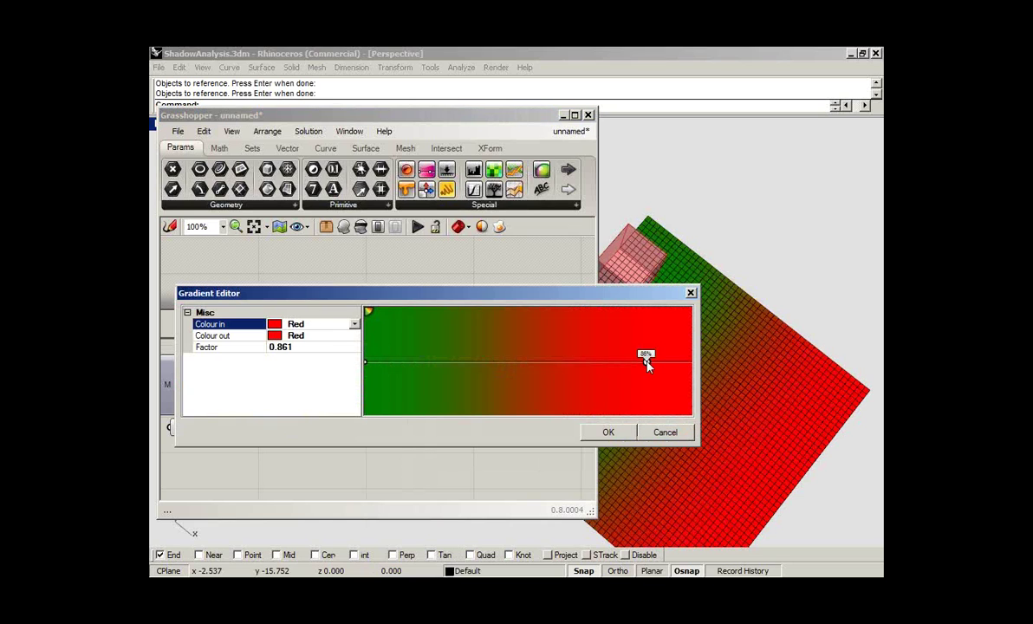
pyautogui.click(353, 324)
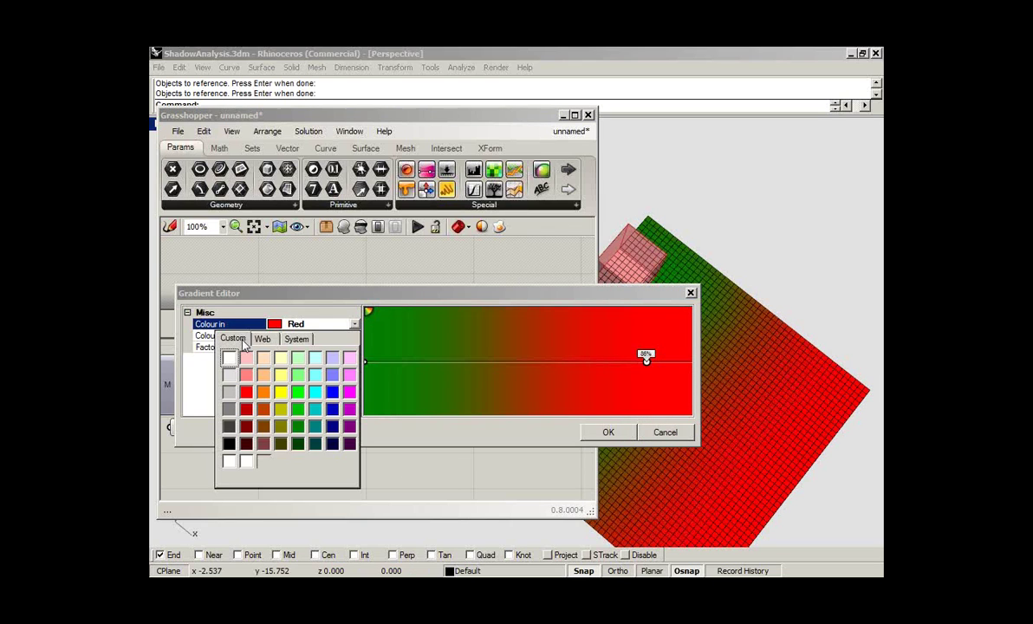
pyautogui.click(298, 392)
pyautogui.click(355, 338)
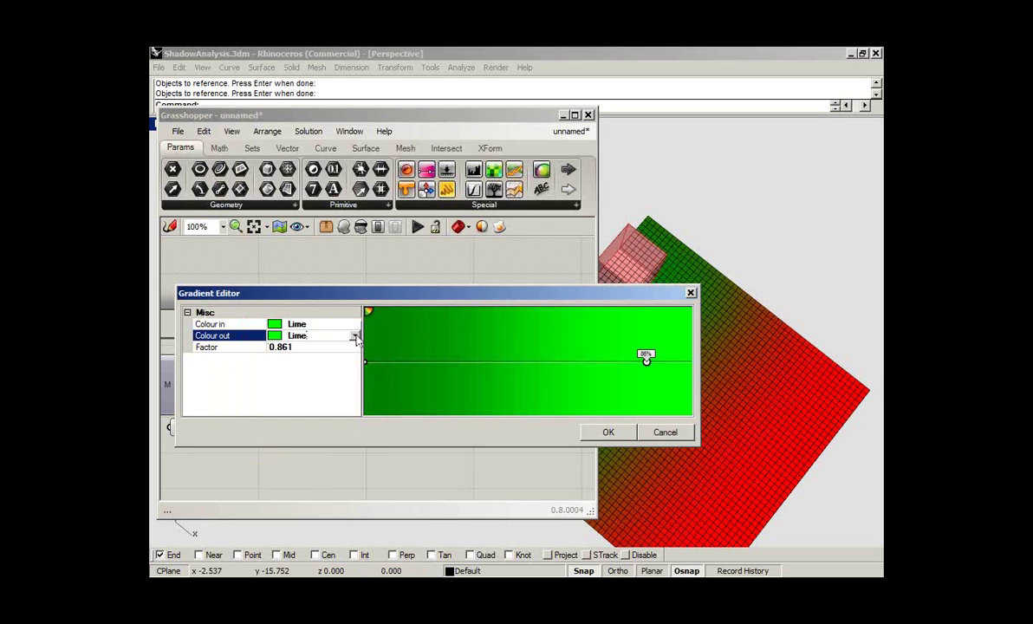
pyautogui.click(355, 338)
pyautogui.click(245, 410)
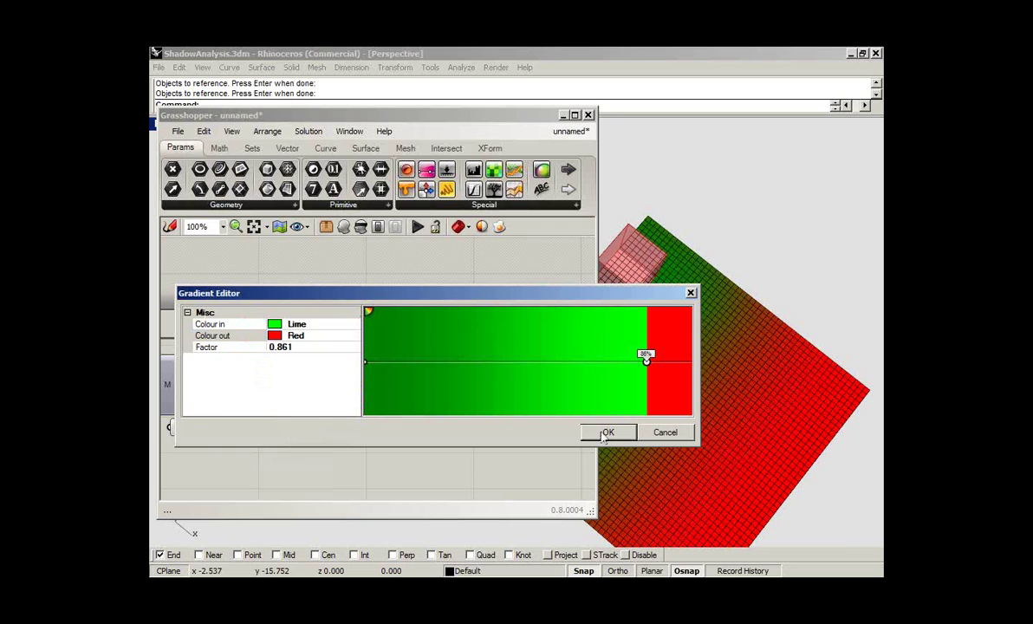
pyautogui.click(606, 433)
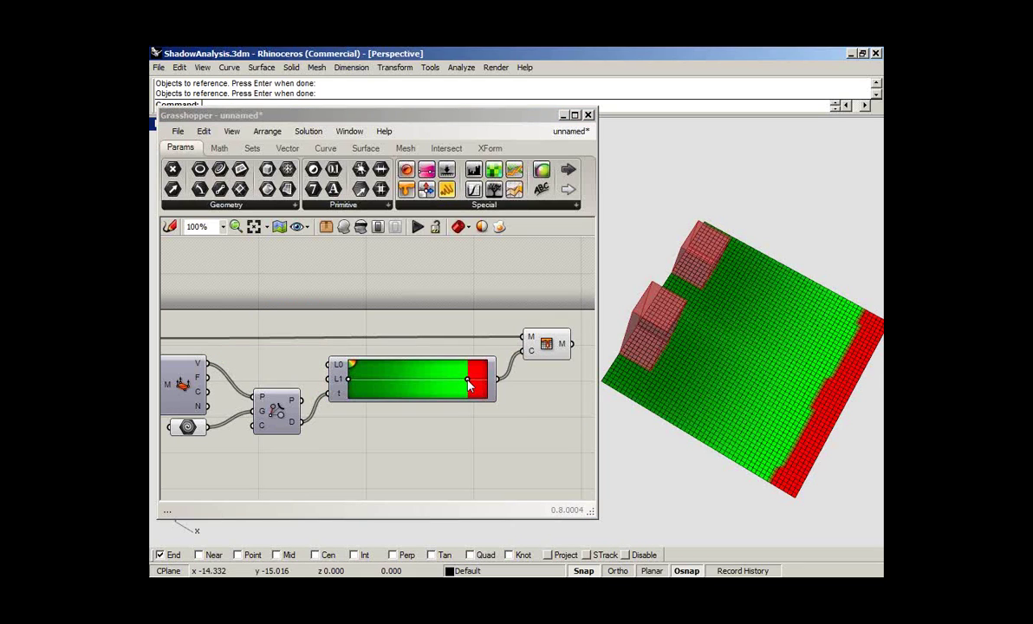
# Move the lime-to-red grip on the Gradient component back to just past the middle of the gradient
pyautogui.scroll(5, 469, 383)
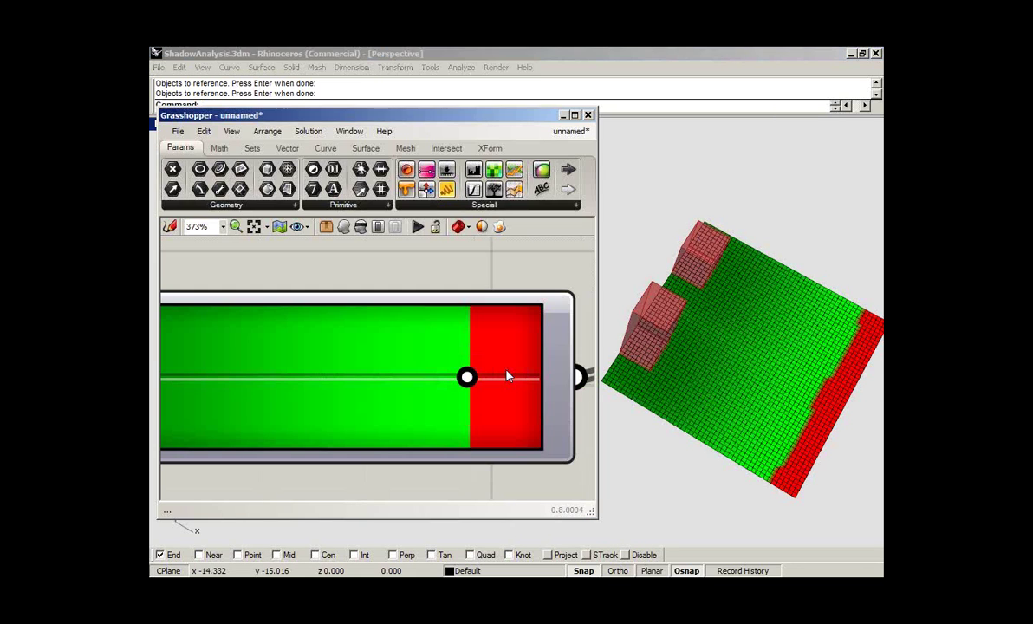
pyautogui.scroll(-3, 508, 377)
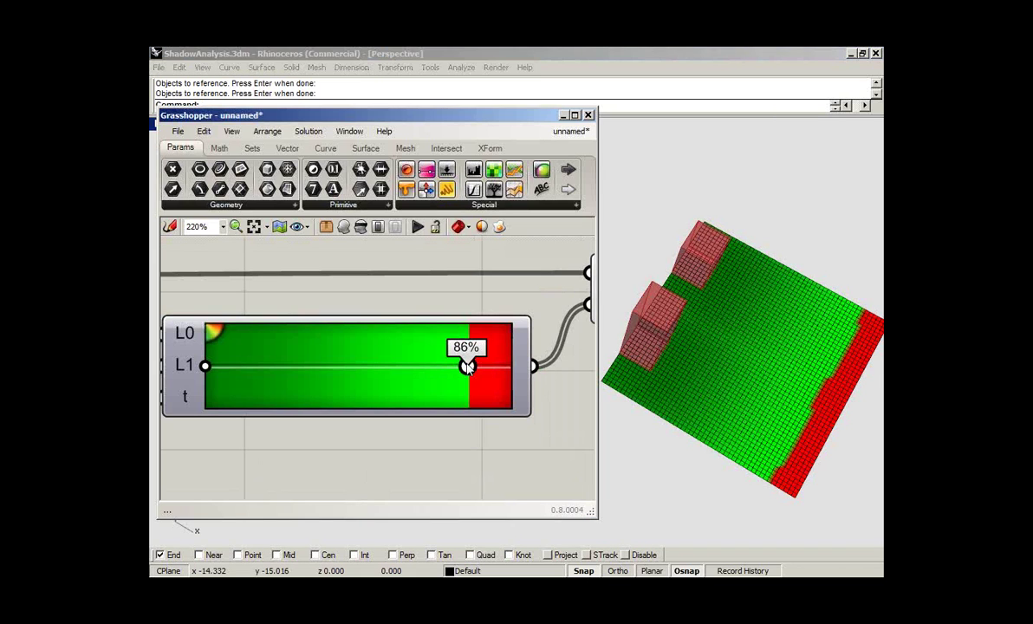
pyautogui.moveTo(468, 368); pyautogui.dragTo(373, 368)
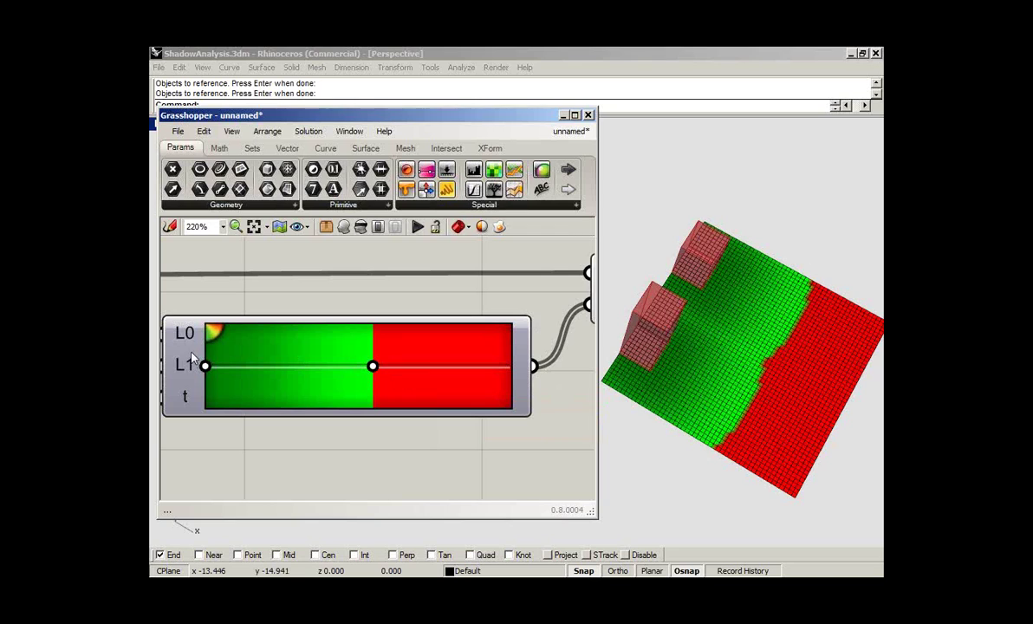
# Add a scribble reading "grasshopper3d.com" in the empty canvas space below the Gradient component
pyautogui.scroll(-1, 421, 377)
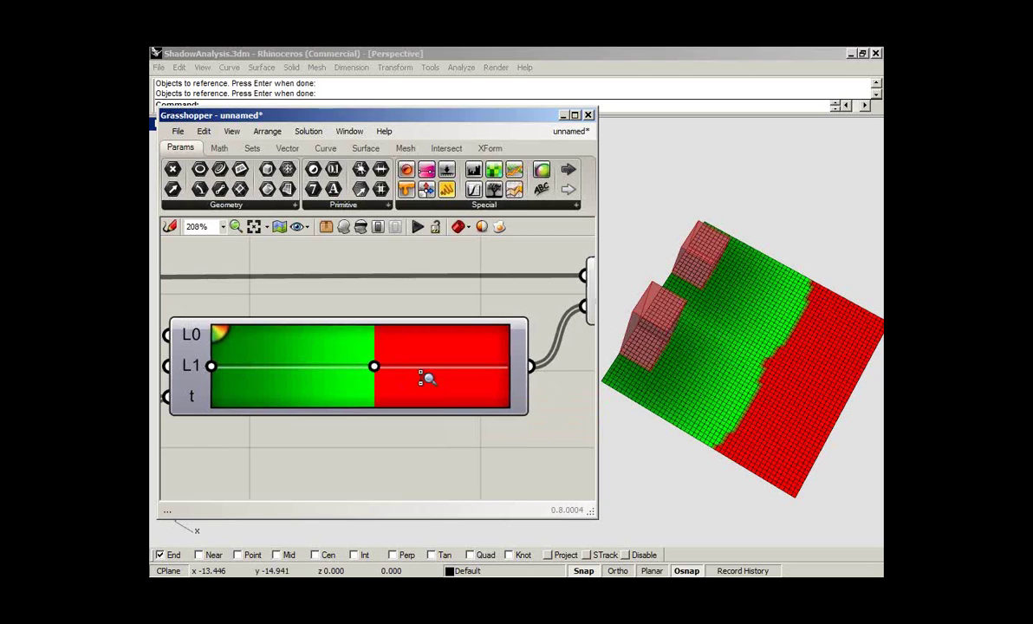
pyautogui.scroll(-8, 422, 377)
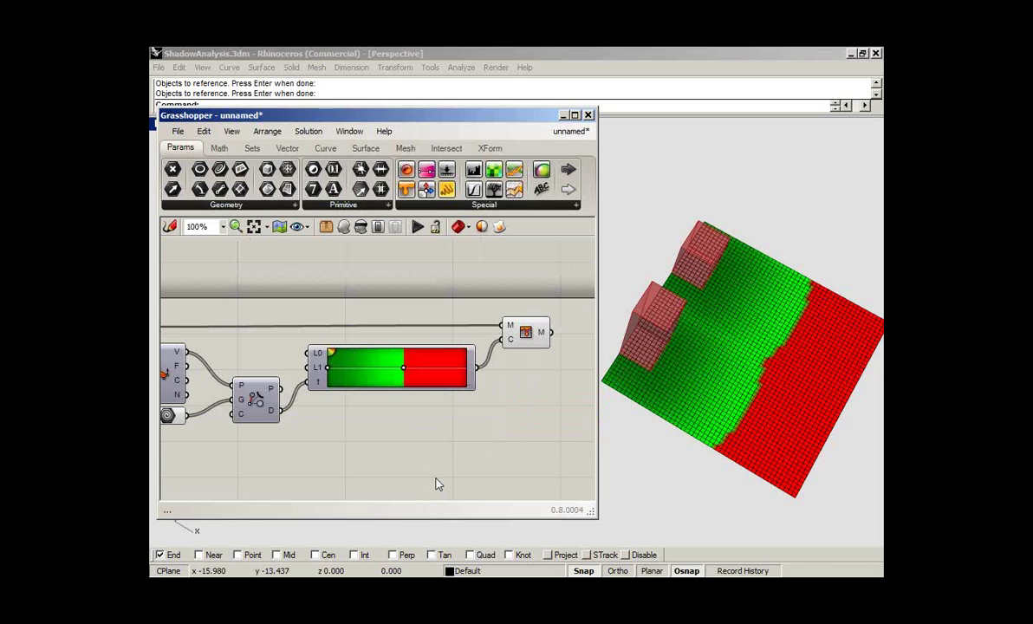
pyautogui.moveTo(411, 384); pyautogui.dragTo(430, 320, button='right')
pyautogui.doubleClick(365, 397)
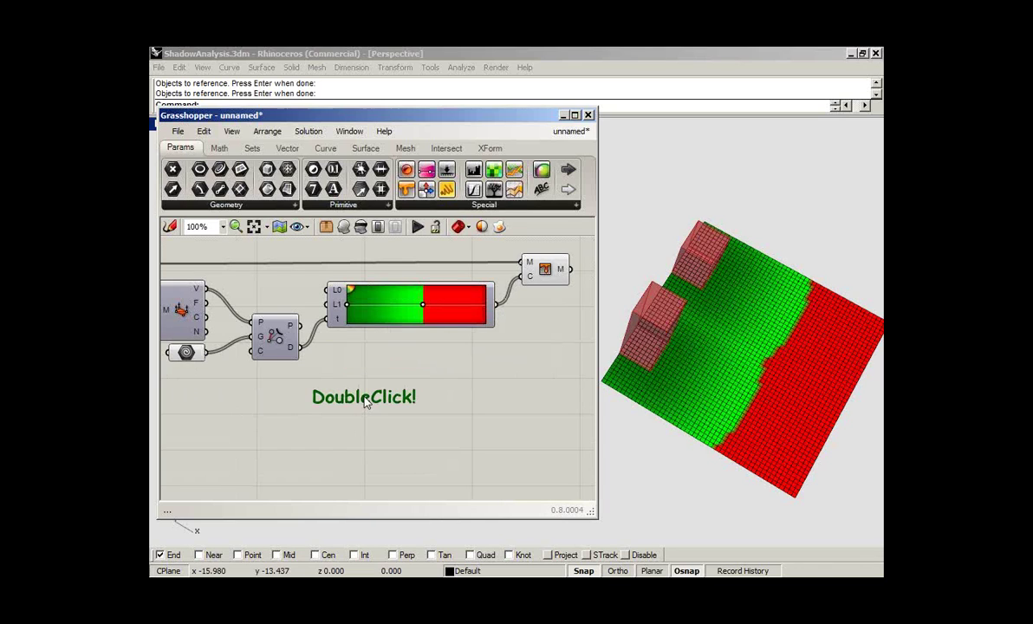
pyautogui.doubleClick(365, 397)
pyautogui.write('gr')
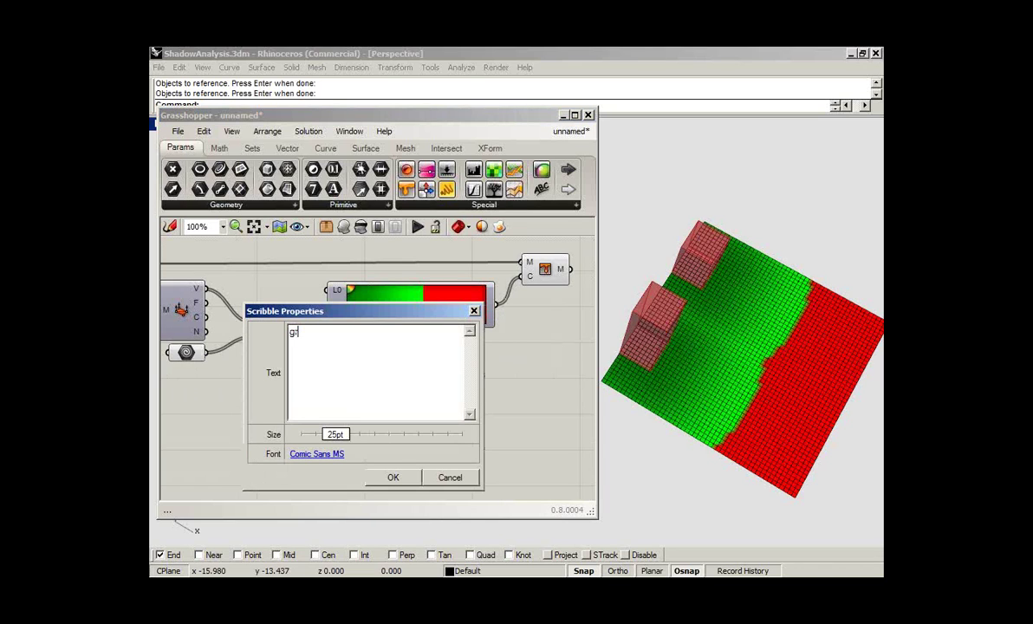
pyautogui.write('asshopper3d.com')
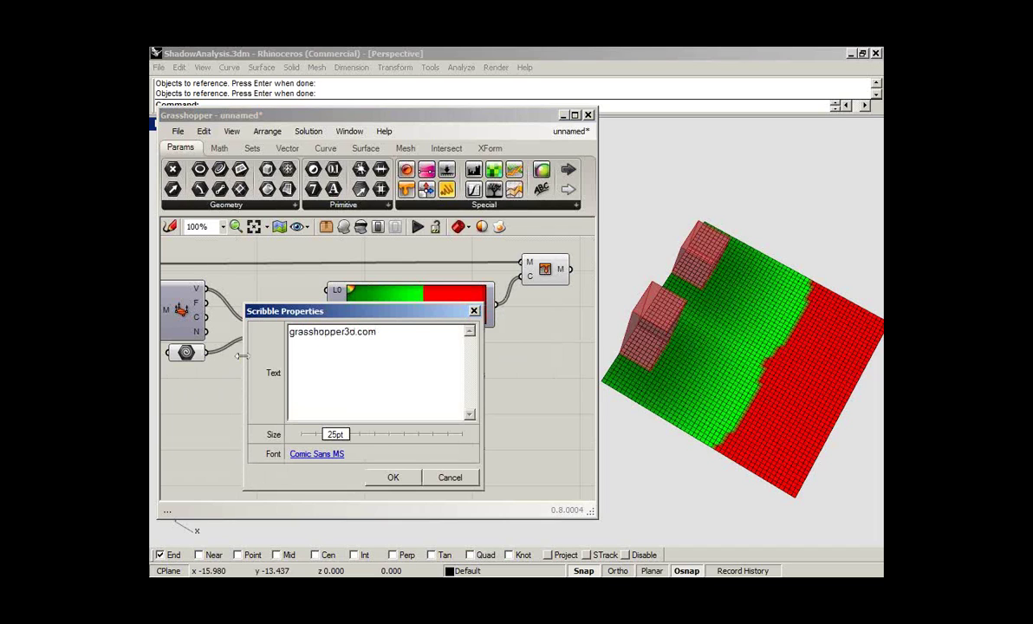
pyautogui.click(393, 478)
# Rotate the grasshopper3d.com scribble slightly counter-clockwise so the text slopes upward, and deselect it
pyautogui.scroll(3, 403, 335)
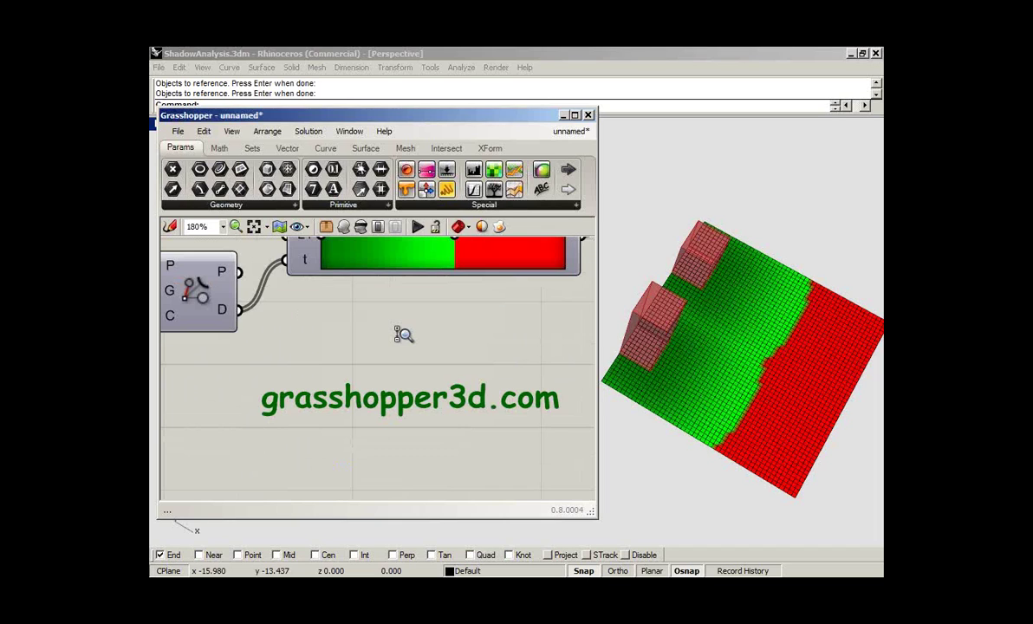
pyautogui.scroll(2, 517, 418)
pyautogui.moveTo(572, 397); pyautogui.dragTo(568, 358)
pyautogui.moveTo(411, 388); pyautogui.dragTo(405, 329)
pyautogui.click(410, 389)
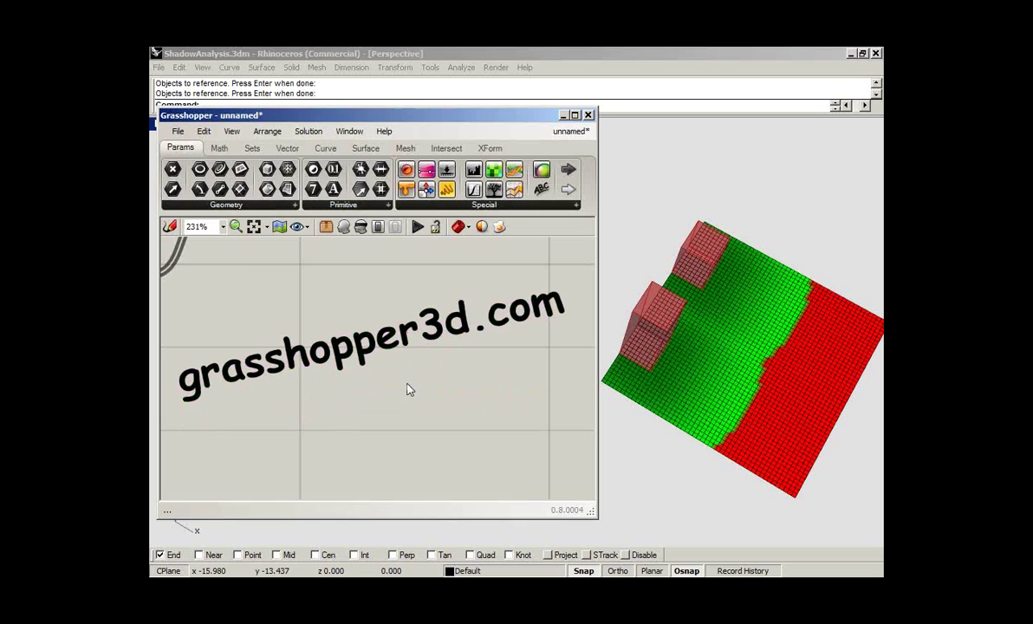